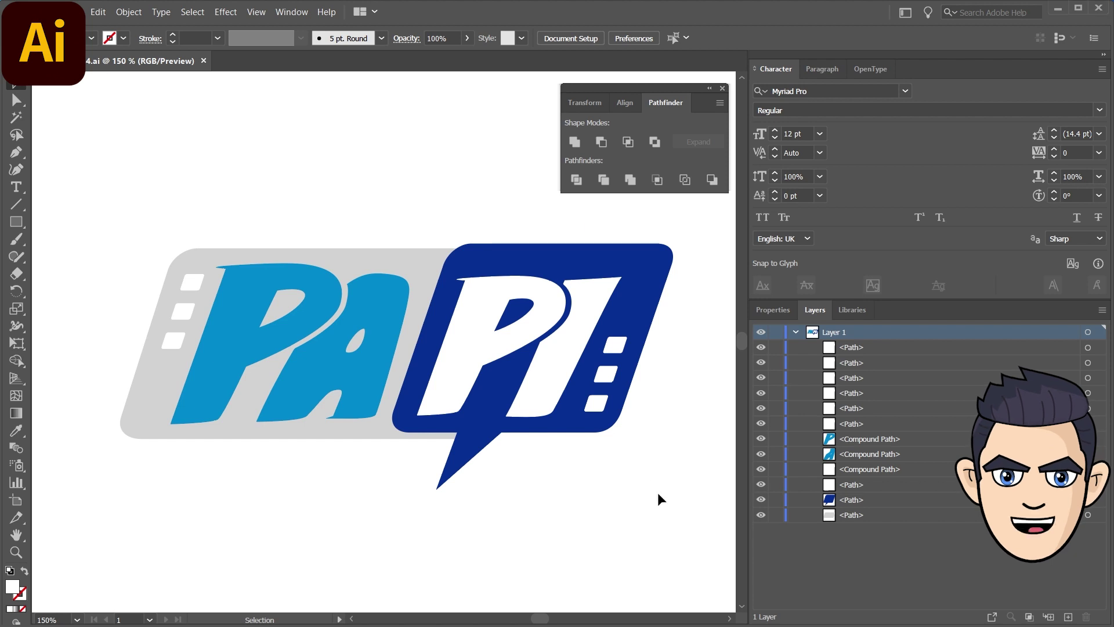
# Step: Paste a copy of the PAPI logo into a new HDV 720 (1280 × 720 px) document
pyautogui.moveTo(75, 188); pyautogui.dragTo(661, 476)
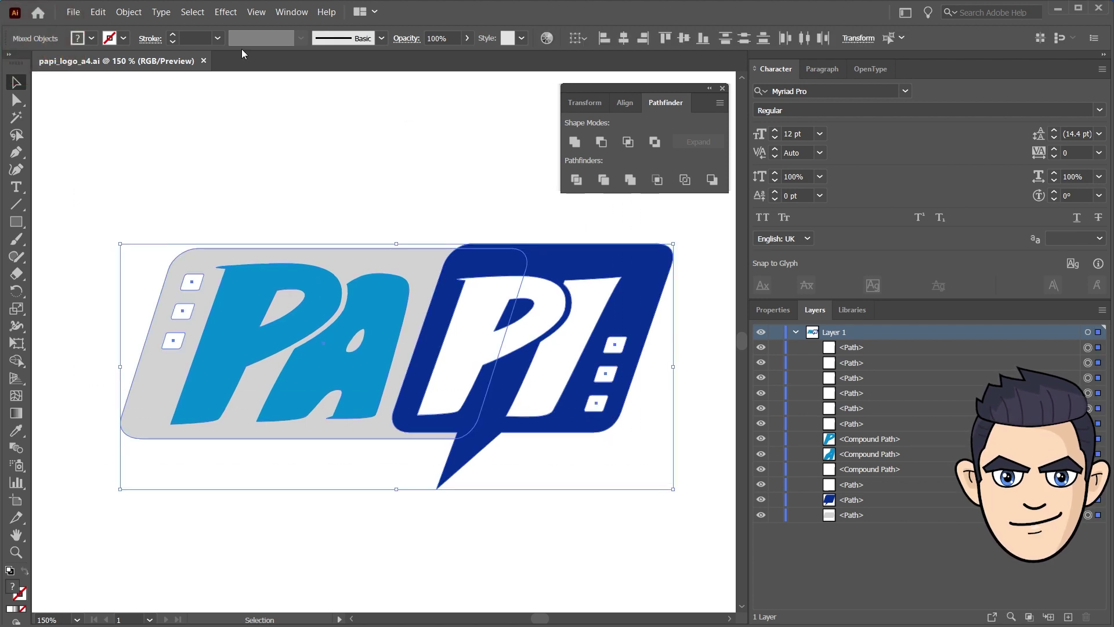
pyautogui.click(74, 13)
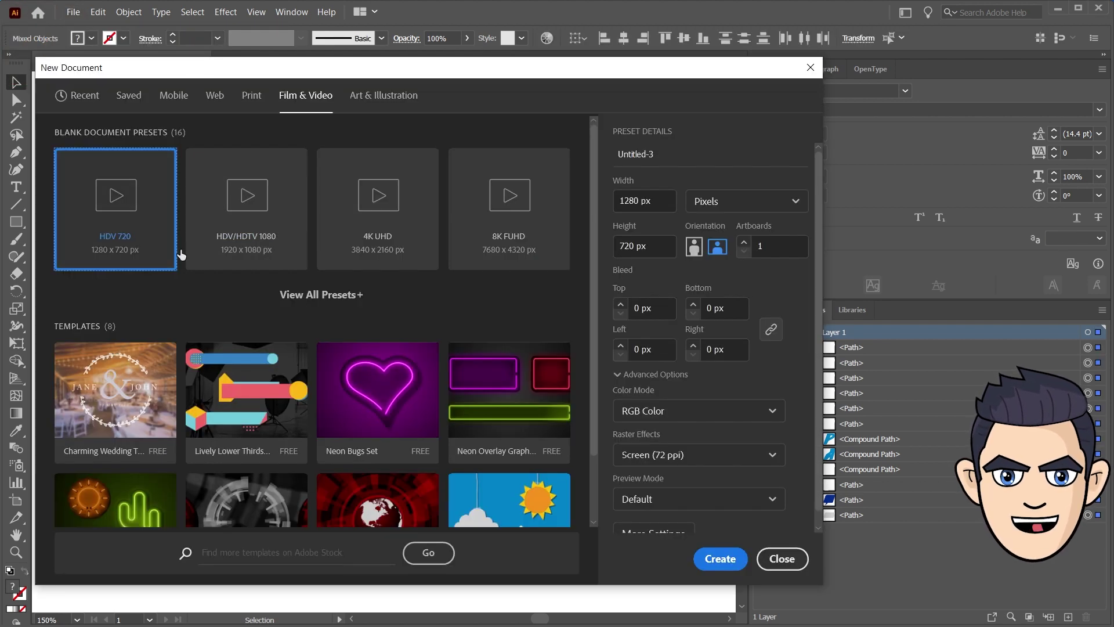
pyautogui.click(729, 561)
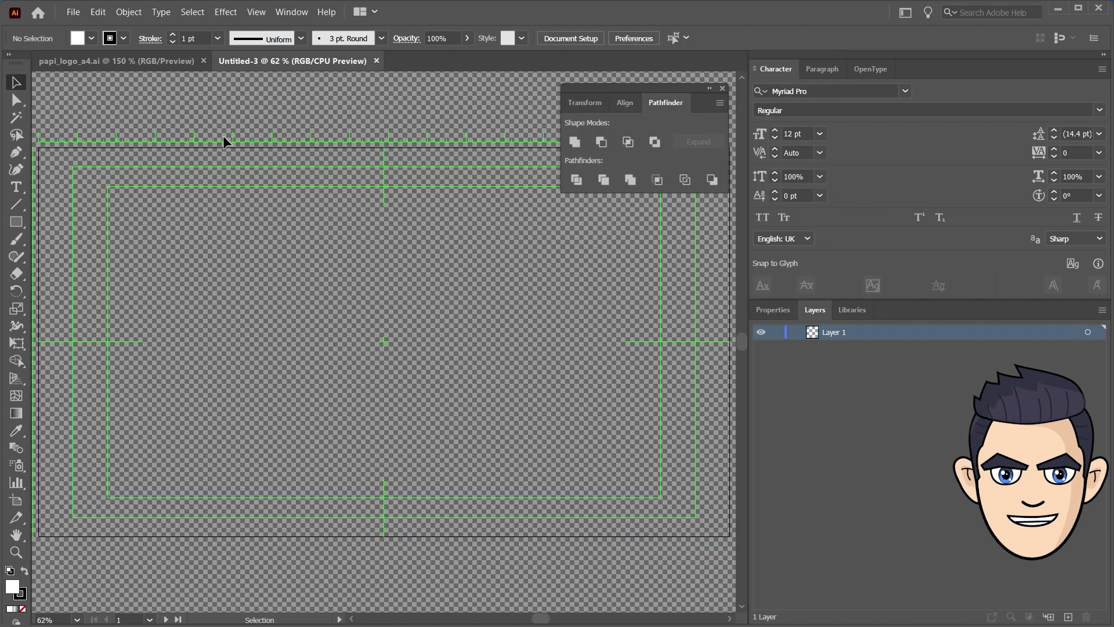
pyautogui.click(148, 62)
pyautogui.moveTo(92, 212); pyautogui.dragTo(665, 497)
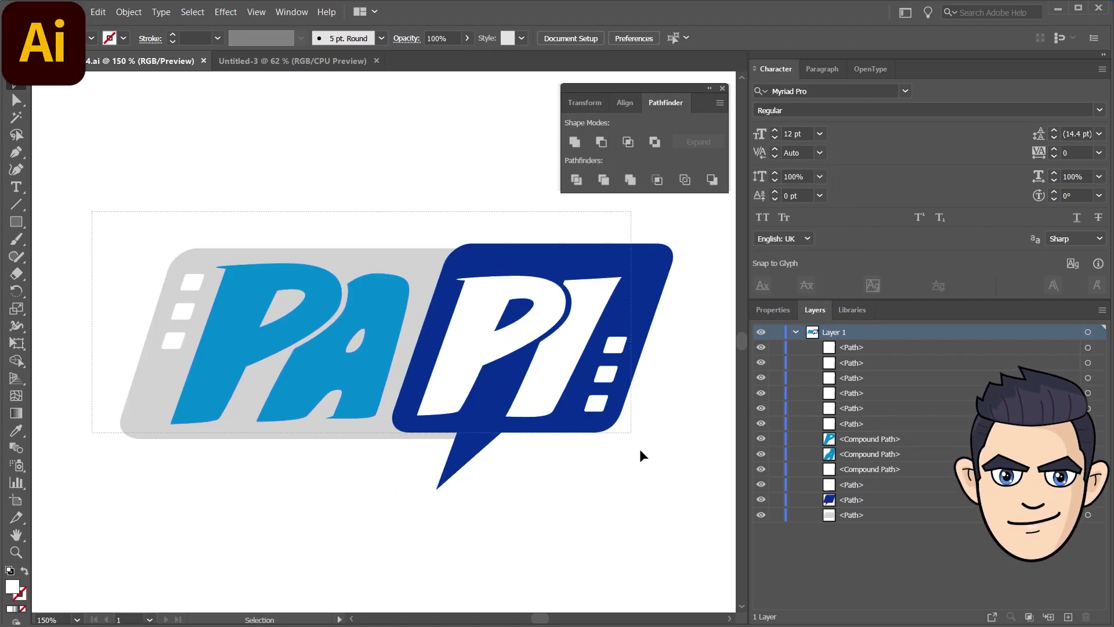
pyautogui.click(288, 67)
pyautogui.hotkey('ctrl', 'v')
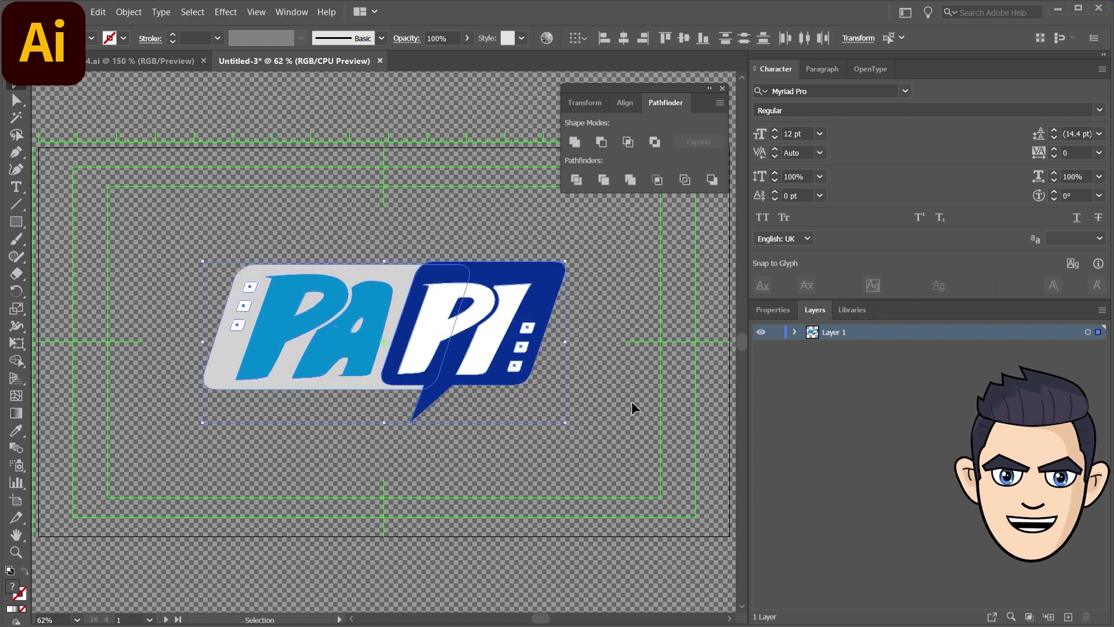
pyautogui.click(632, 401)
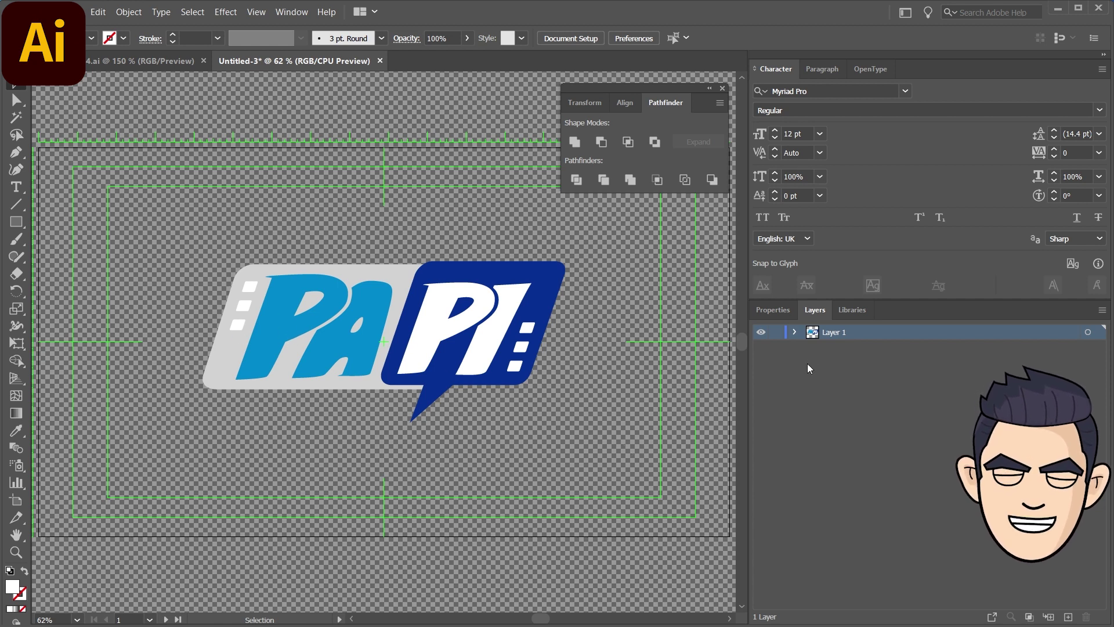
# Step: Cut the three left squares out of the grey shape with Minus Front
pyautogui.click(794, 332)
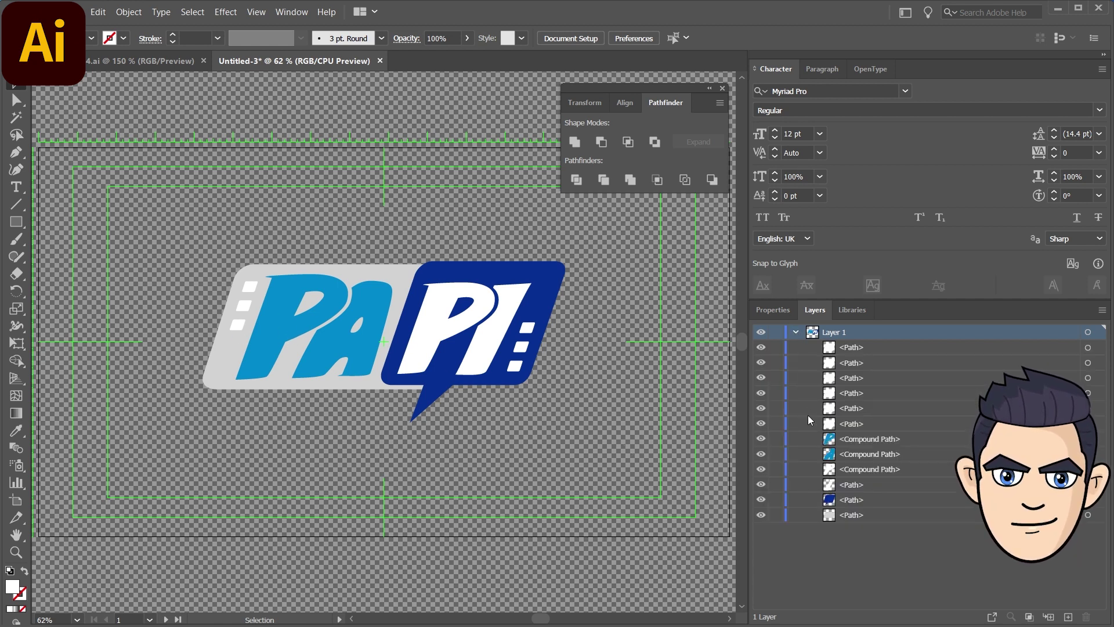
pyautogui.click(326, 312)
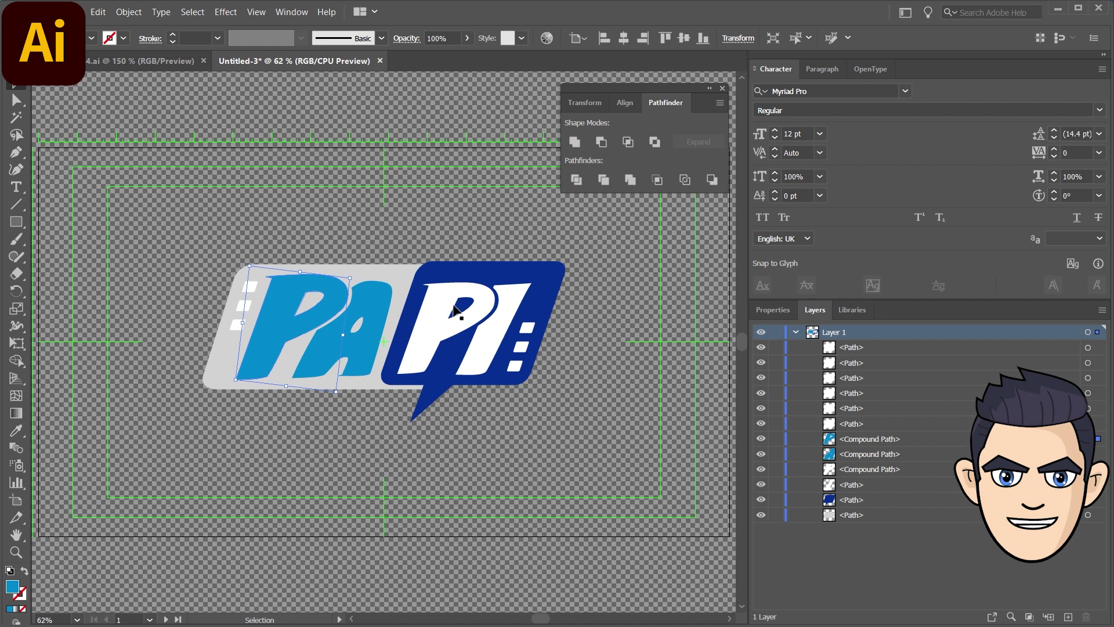
pyautogui.click(528, 351)
pyautogui.keyDown('shift'); pyautogui.click(533, 359); pyautogui.keyUp('shift')
pyautogui.click(635, 329)
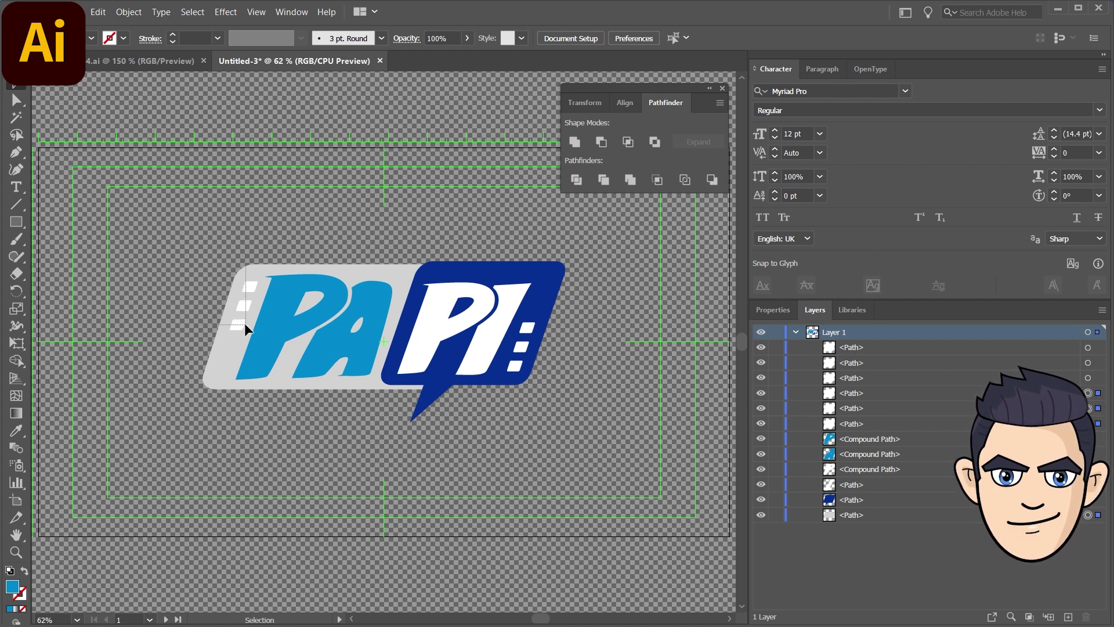
pyautogui.moveTo(243, 325); pyautogui.dragTo(245, 328)
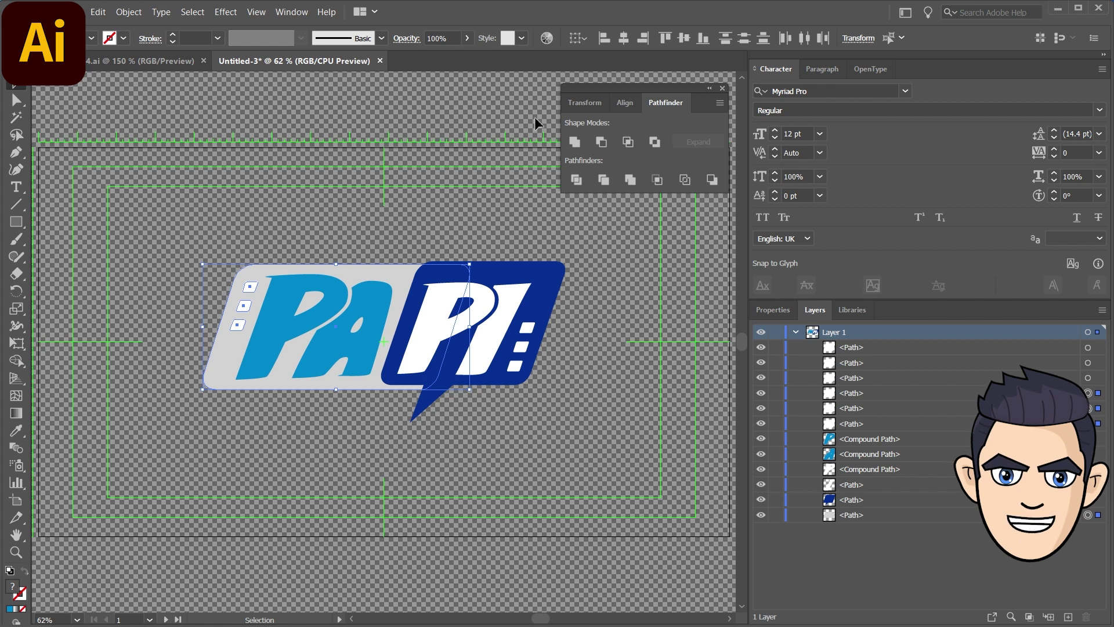
pyautogui.click(600, 143)
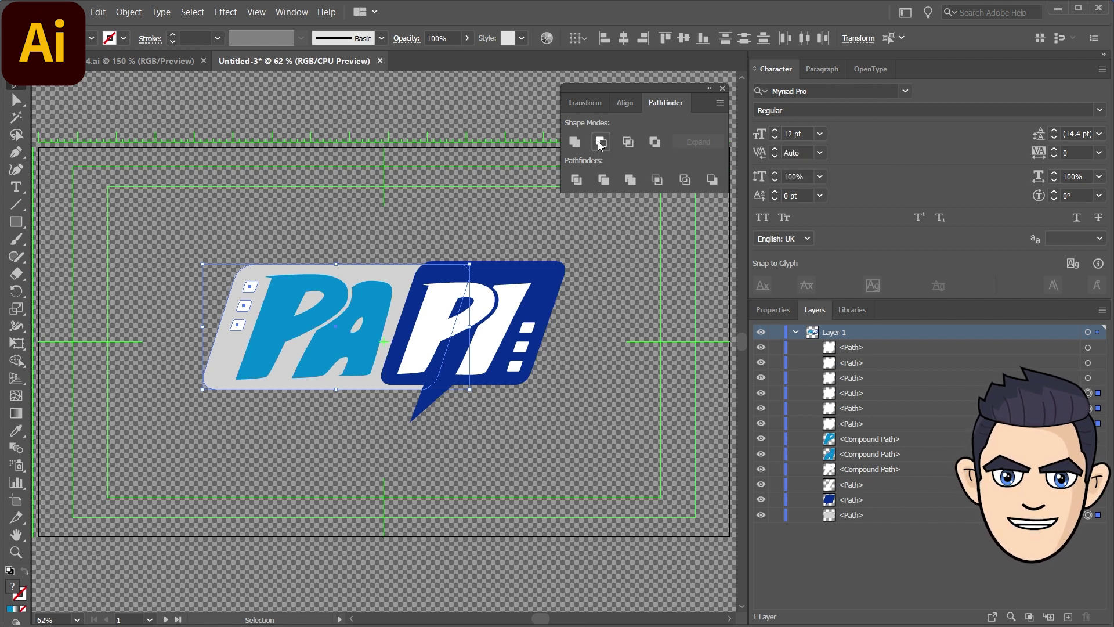
pyautogui.click(579, 339)
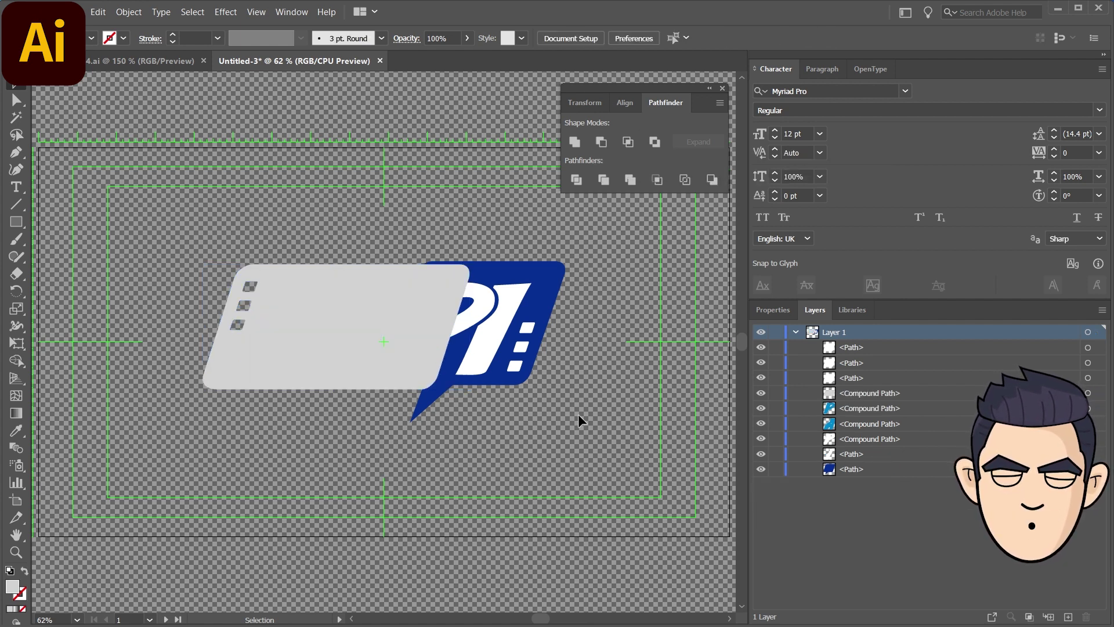
# Step: Cut the right squares out of the blue bubble and send both backing shapes behind the letters
pyautogui.click(520, 336)
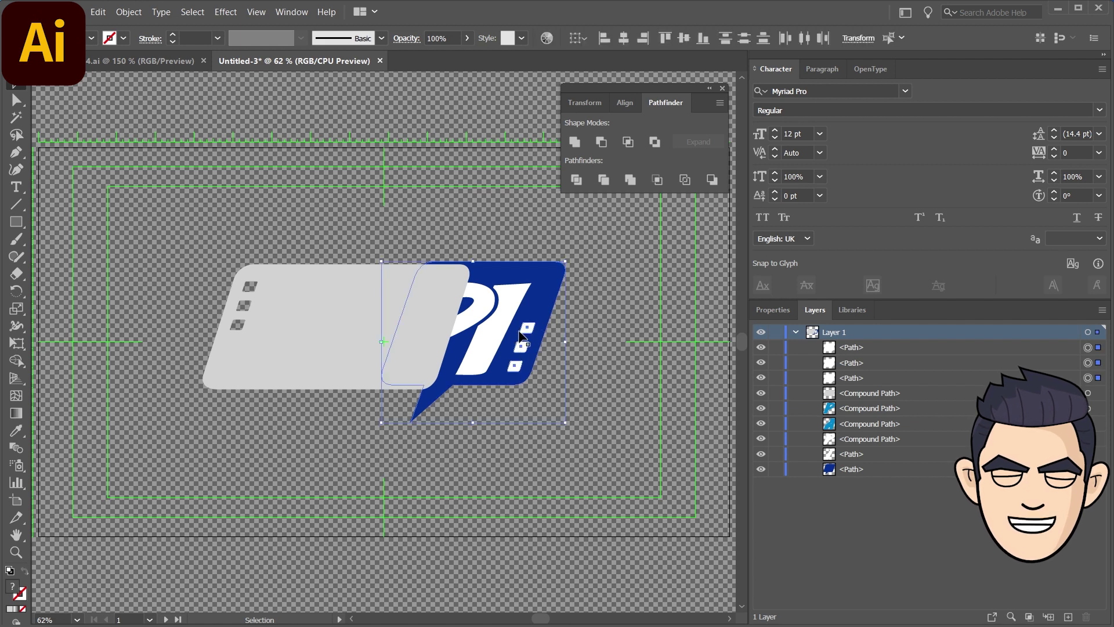
pyautogui.click(601, 142)
pyautogui.hotkey('ctrl', 'shift', '[')
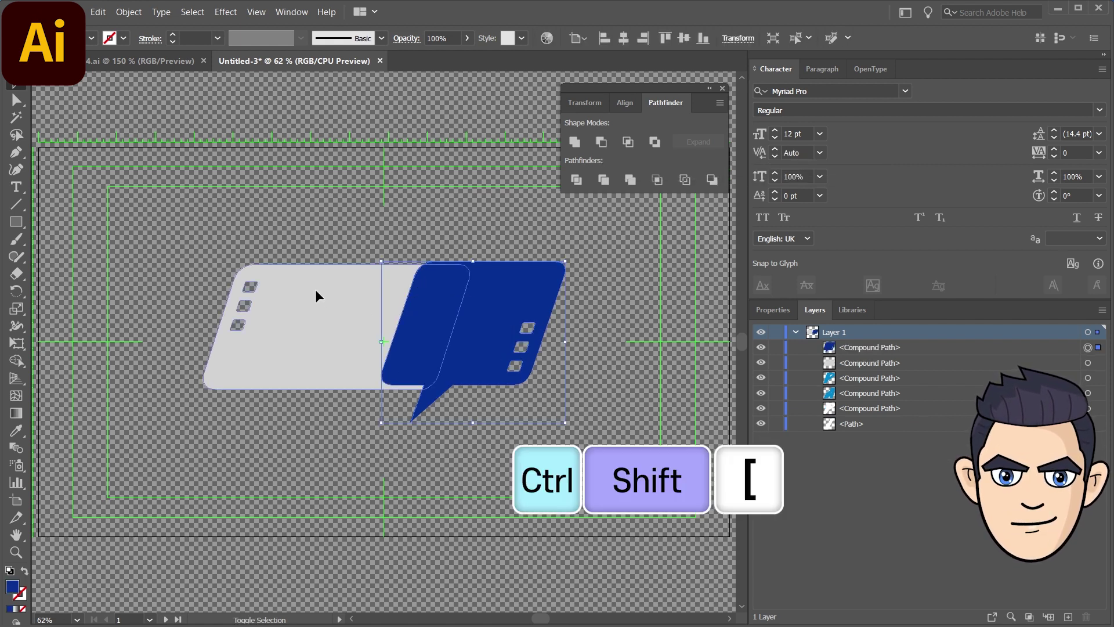
pyautogui.keyDown('shift'); pyautogui.click(316, 290); pyautogui.keyUp('shift')
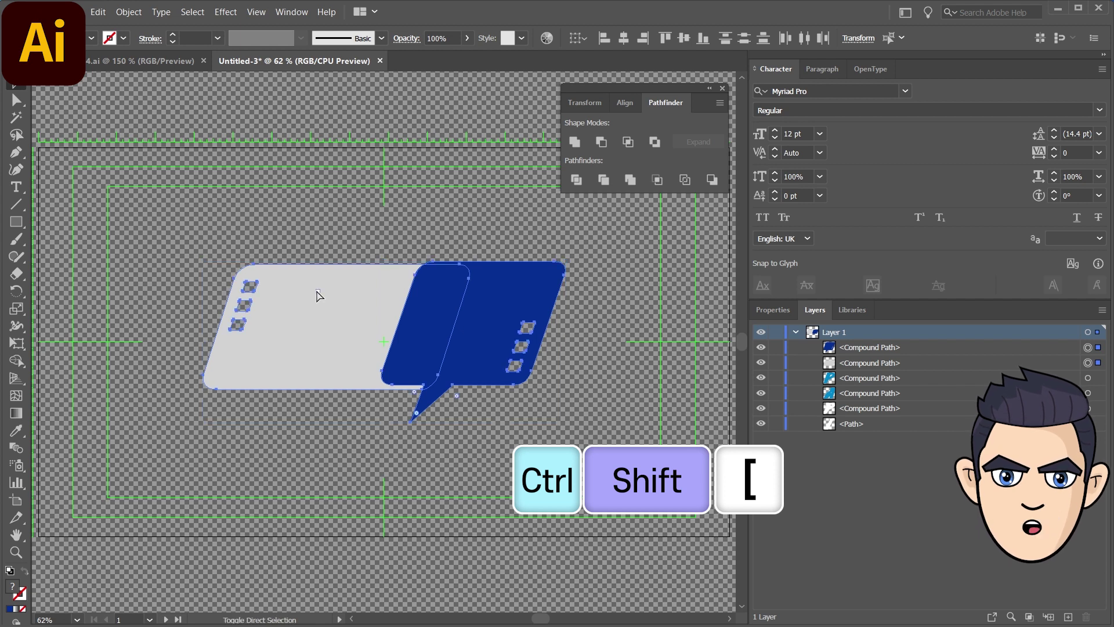
pyautogui.hotkey('ctrl', 'shift', '[')
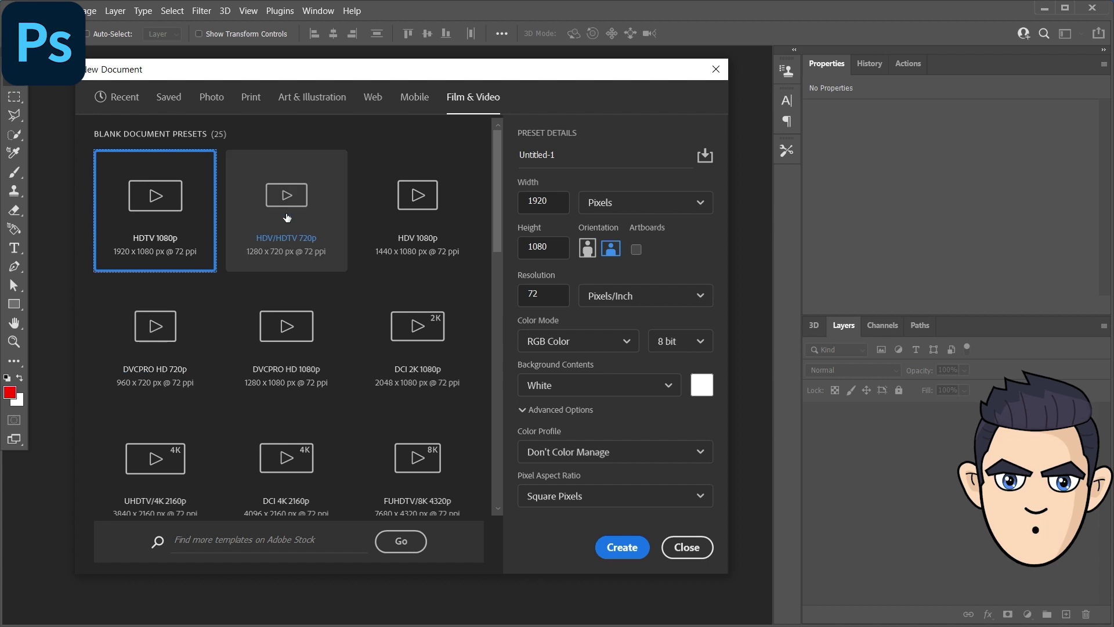
# Step: Create an HDV/HDTV 720p document with an RGB 150, 150, 150 grey background
pyautogui.click(286, 217)
pyautogui.click(699, 390)
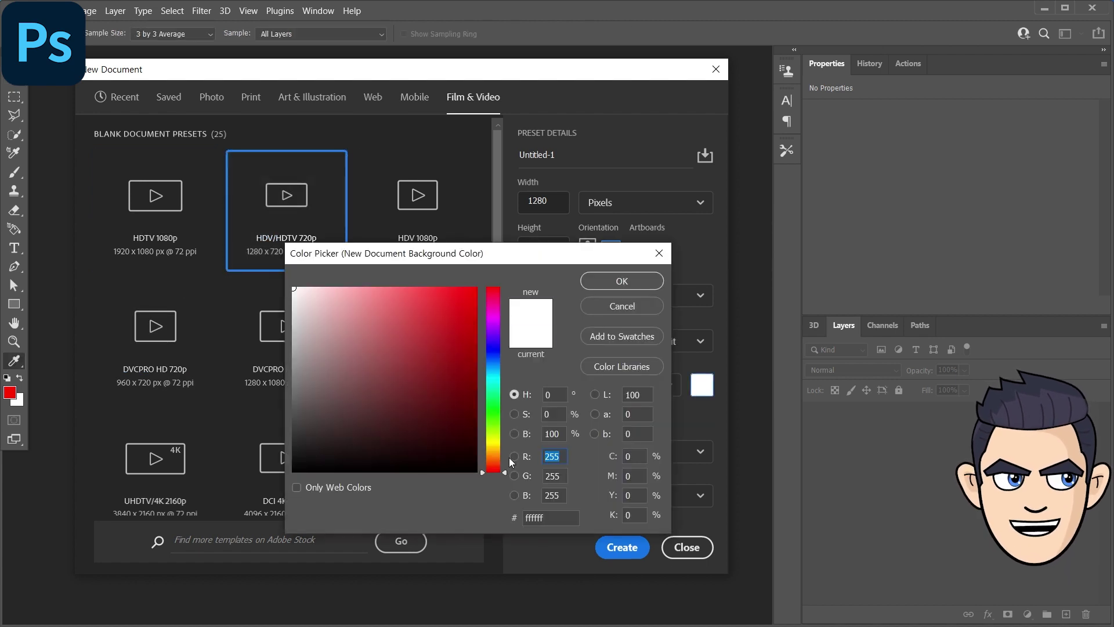
pyautogui.write('150')
pyautogui.press('Tab')
pyautogui.write('150')
pyautogui.press('Tab')
pyautogui.write('150')
pyautogui.click(622, 280)
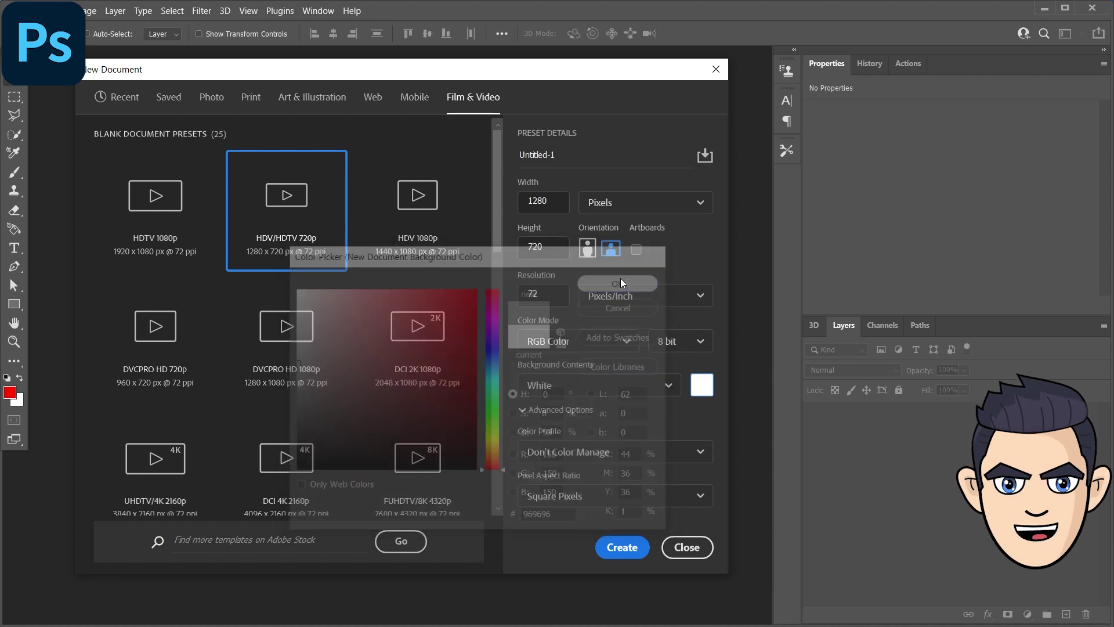
pyautogui.click(626, 549)
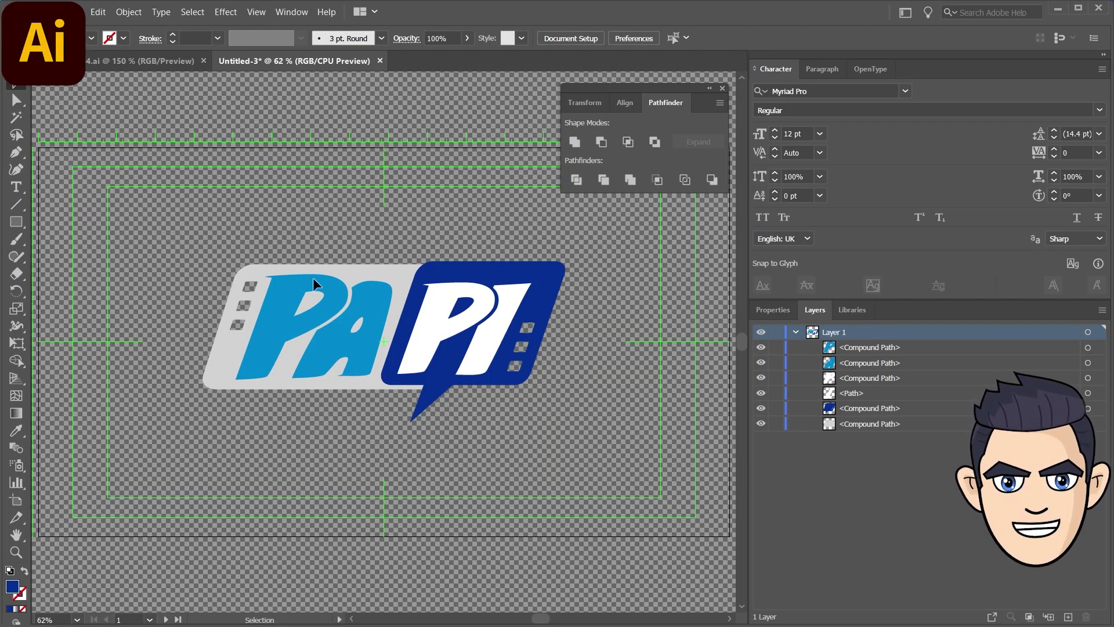
# Step: Paste the PAPI logo into Photoshop as pixels on a layer named 2D Logo
pyautogui.moveTo(154, 231); pyautogui.dragTo(610, 447)
pyautogui.hotkey('ctrl', 'c')
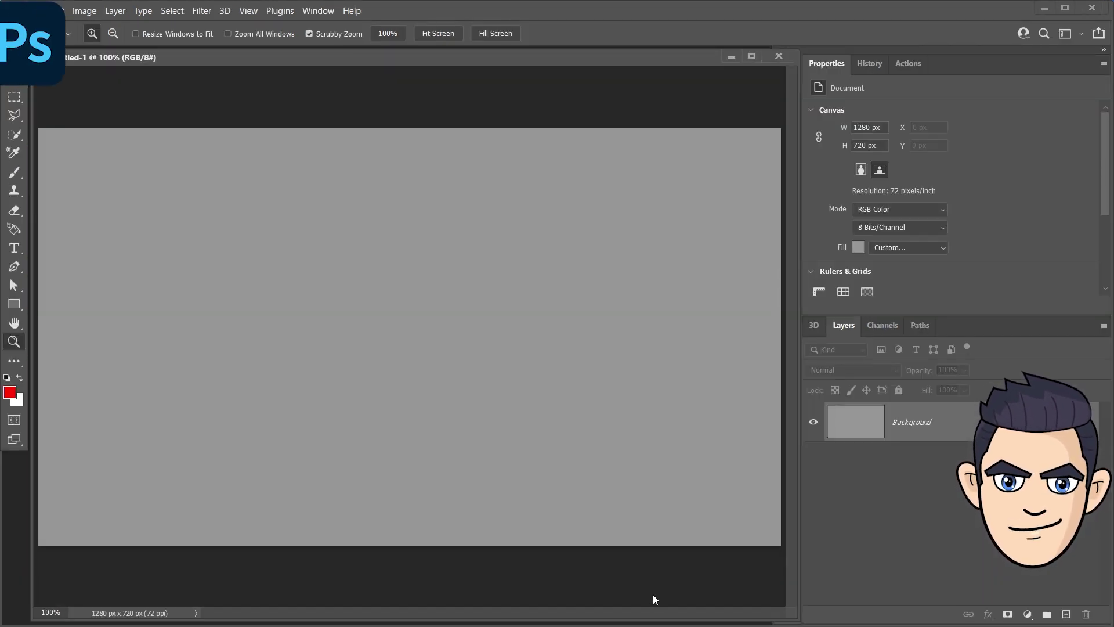
pyautogui.hotkey('ctrl', 'v')
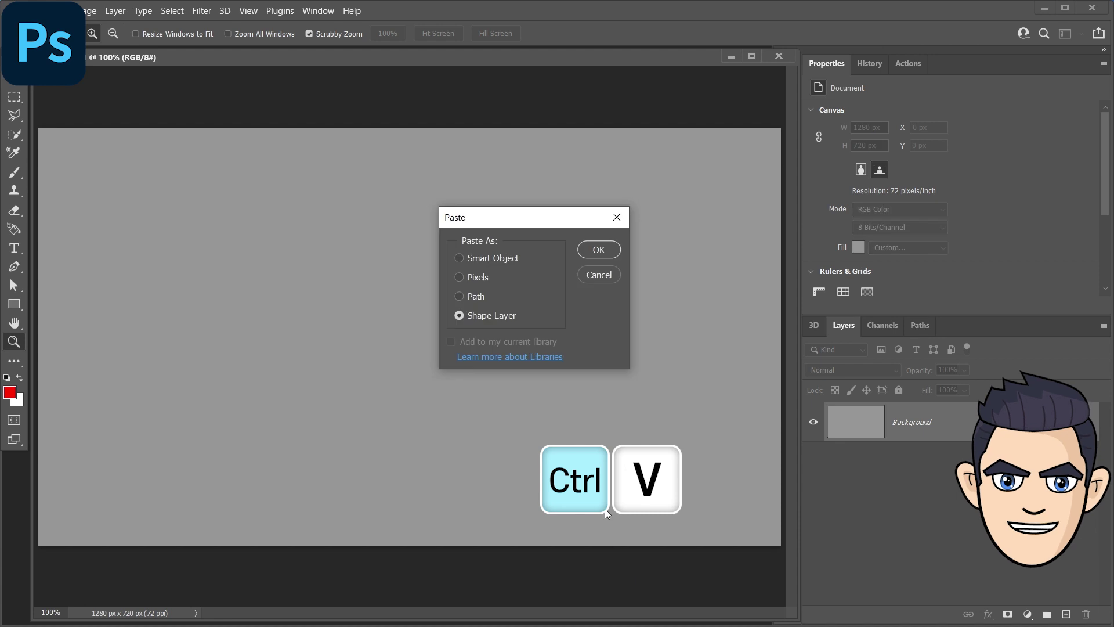
pyautogui.click(459, 277)
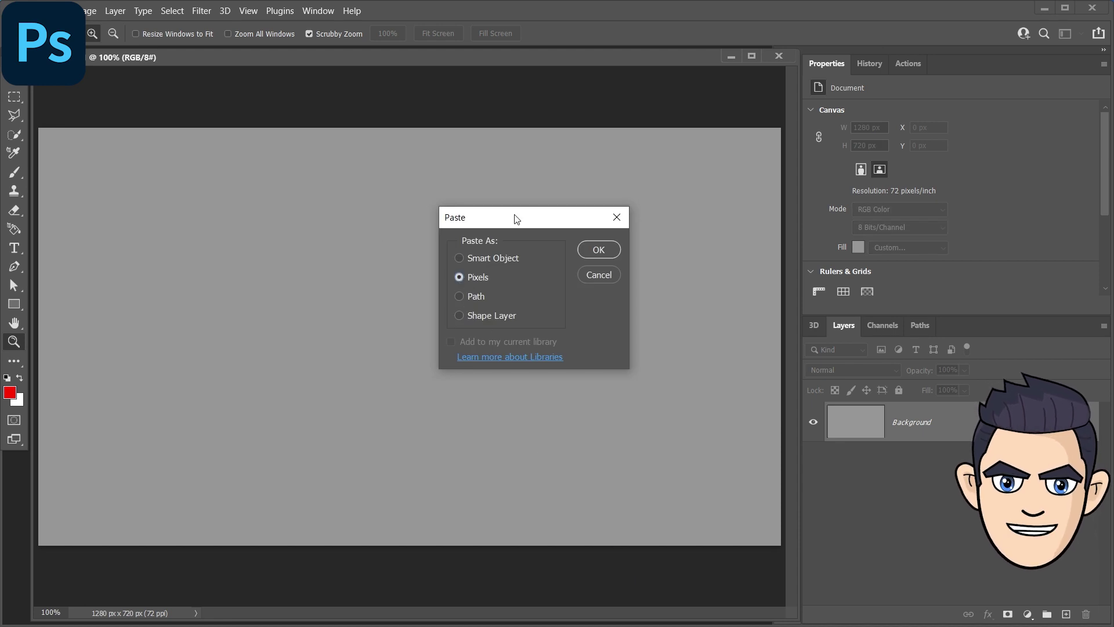
pyautogui.click(599, 250)
pyautogui.doubleClick(906, 421)
pyautogui.write('2D Logo')
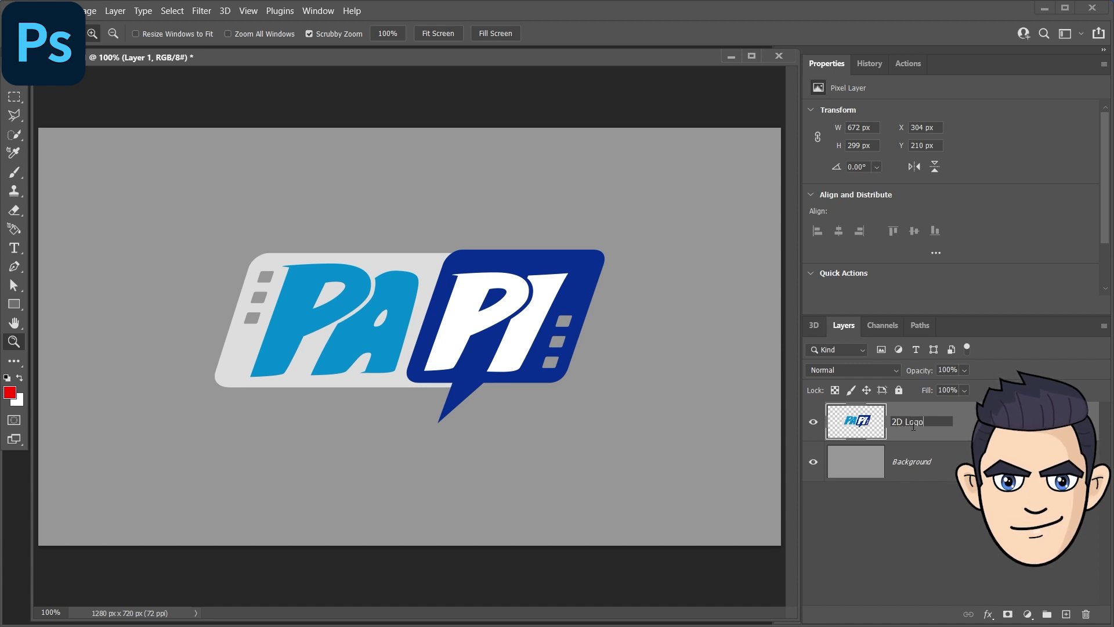
pyautogui.press('Return')
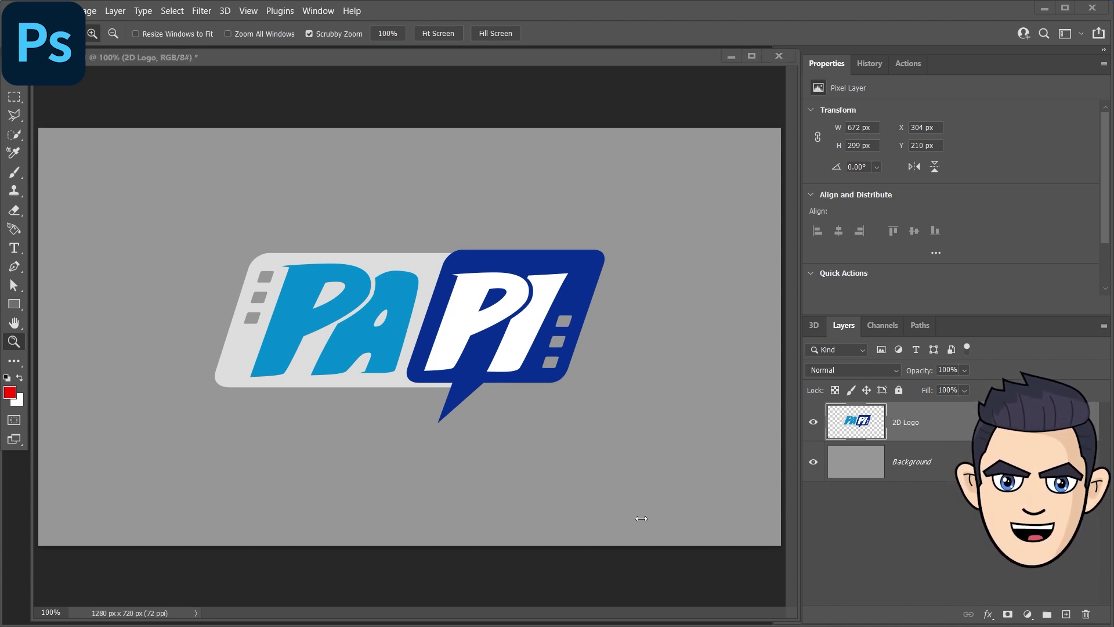
# Step: Check the foreground colour, then select the PA letters in the Illustrator logo
pyautogui.click(11, 394)
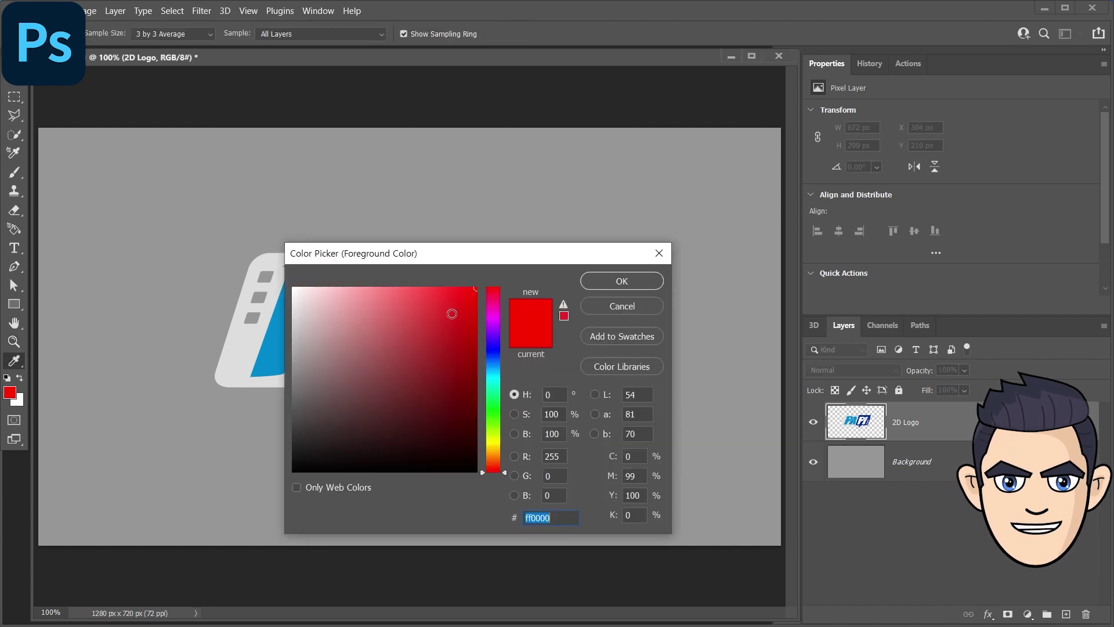
pyautogui.click(616, 282)
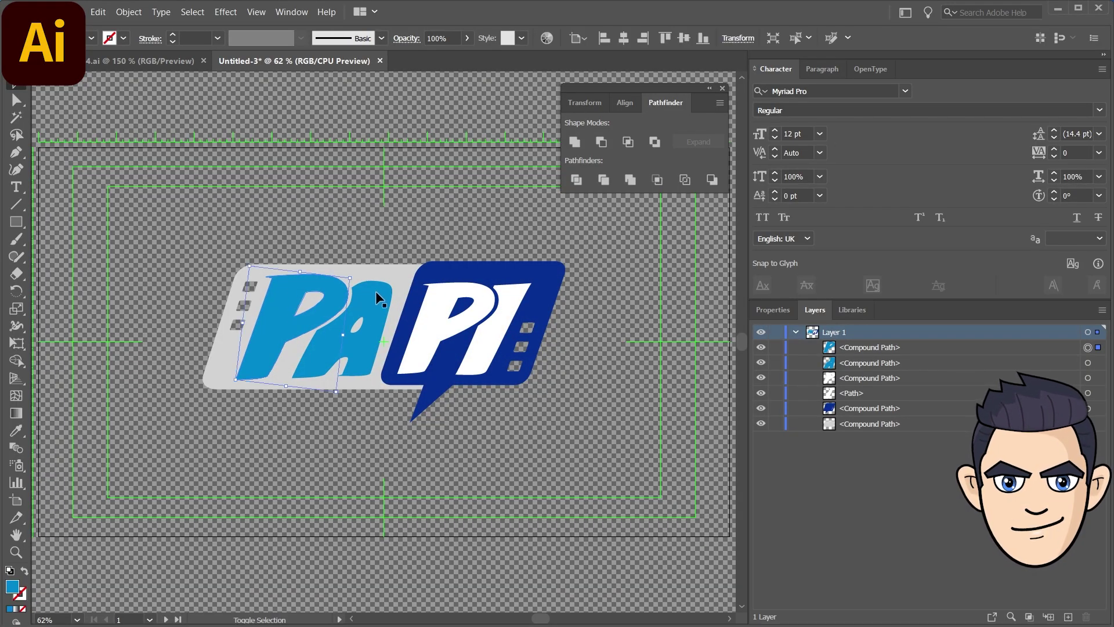
pyautogui.click(375, 290)
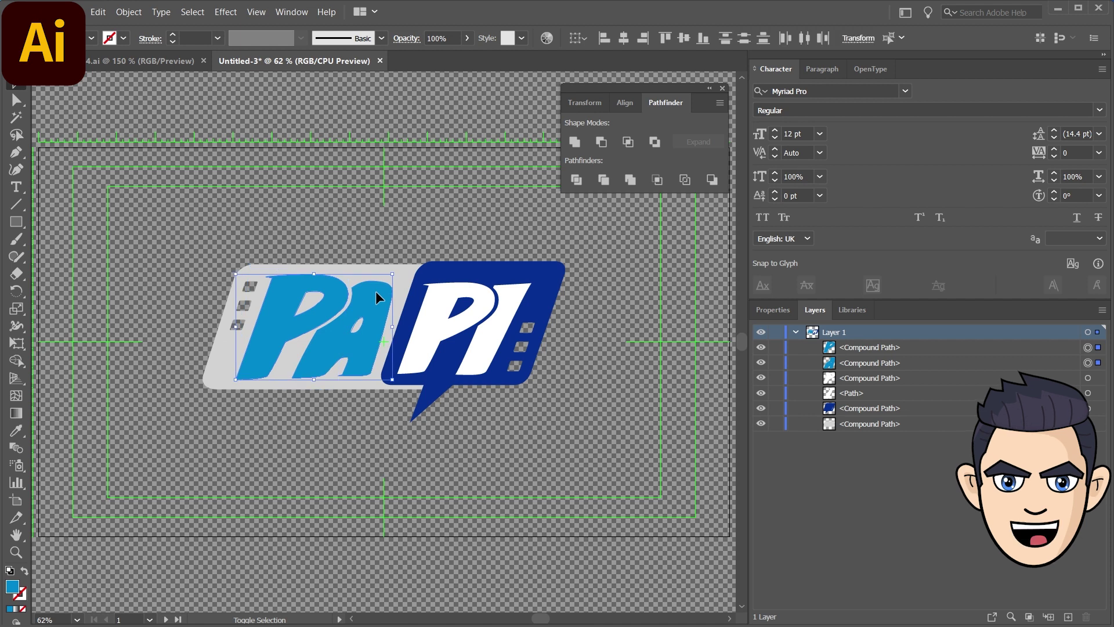
# Step: Paste the PA letters into Photoshop as a shape layer named Pa
pyautogui.hotkey('ctrl', 'c')
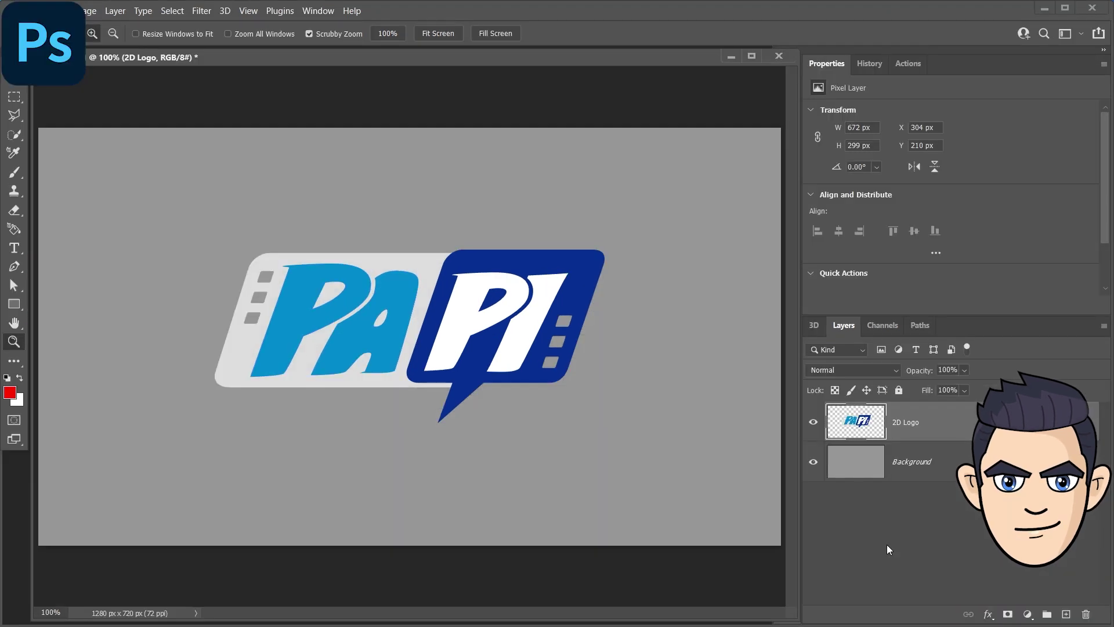
pyautogui.hotkey('ctrl', 'v')
pyautogui.click(461, 317)
pyautogui.click(603, 249)
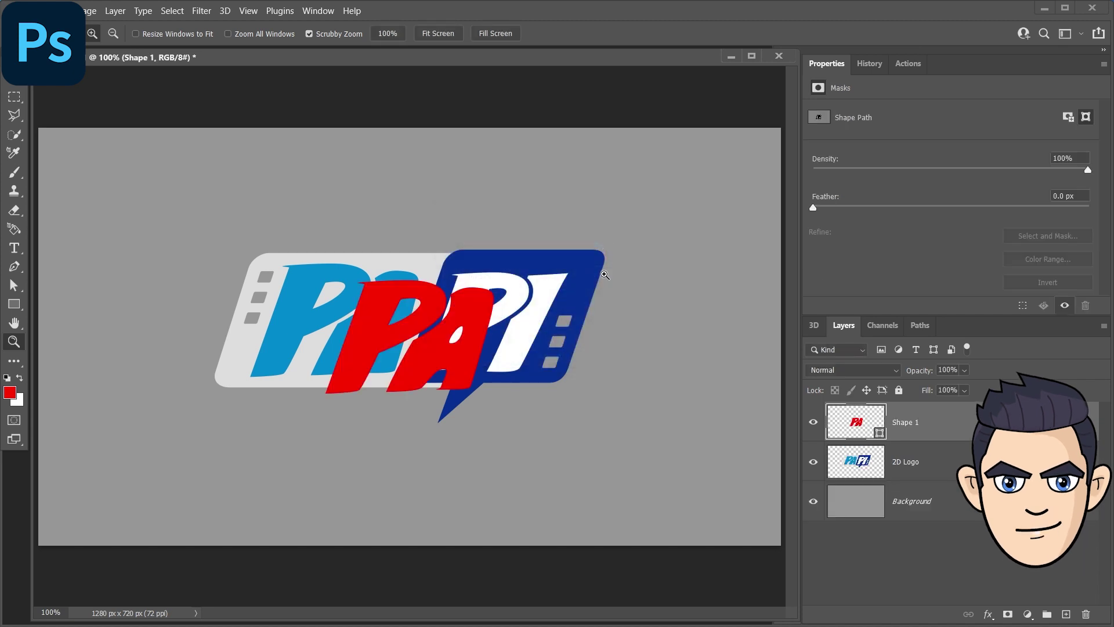
pyautogui.doubleClick(905, 422)
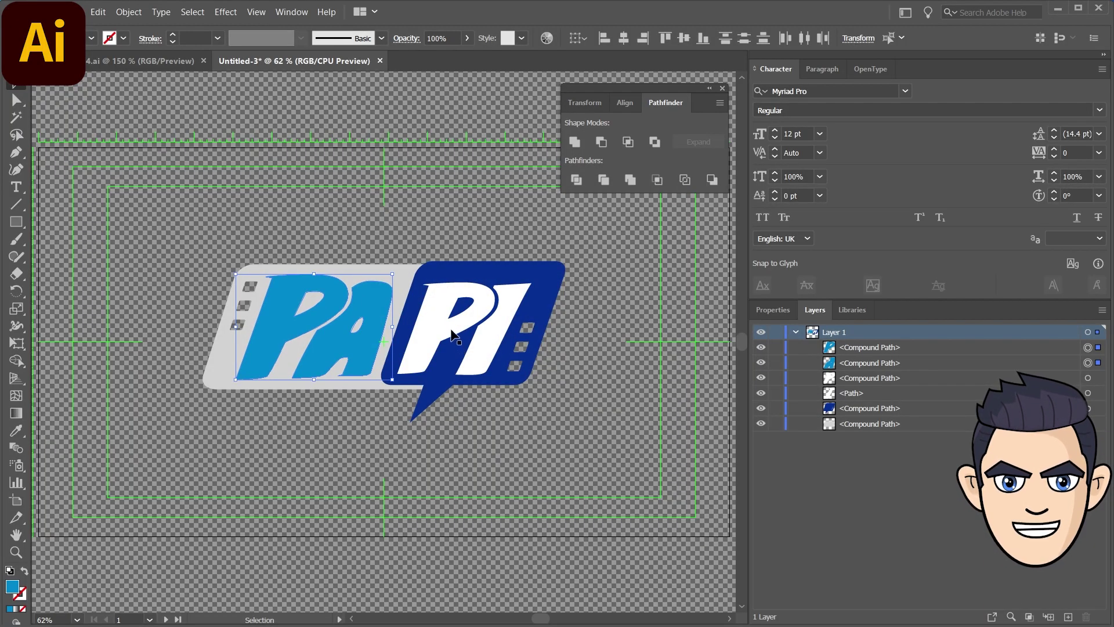
# Step: Paste the white PI letters as a shape layer named Pi
pyautogui.click(453, 335)
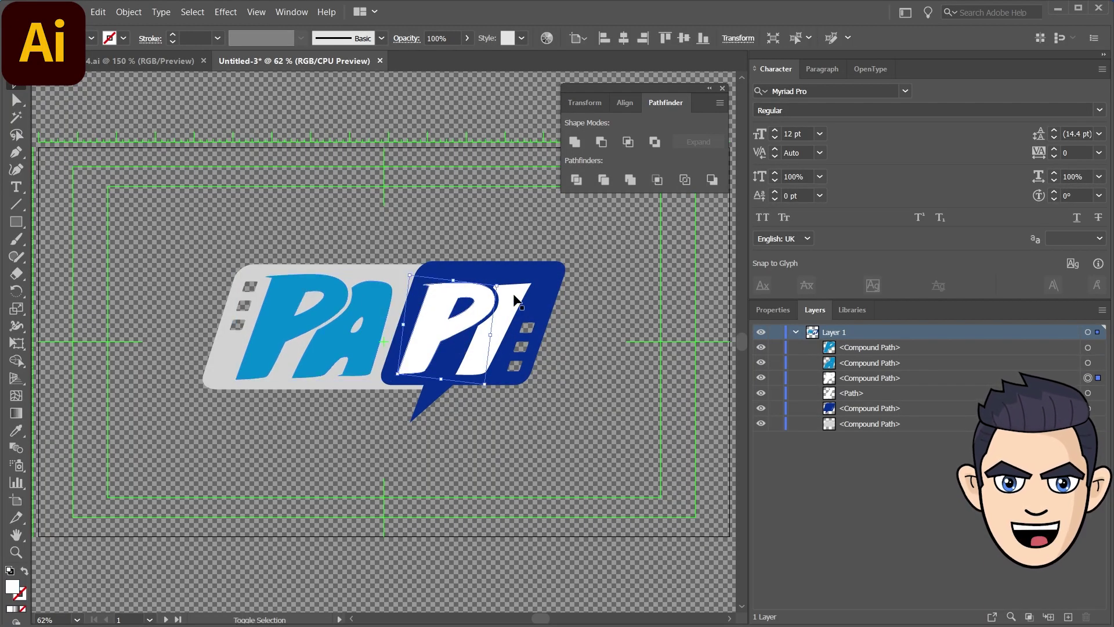
pyautogui.hotkey('ctrl', 'c')
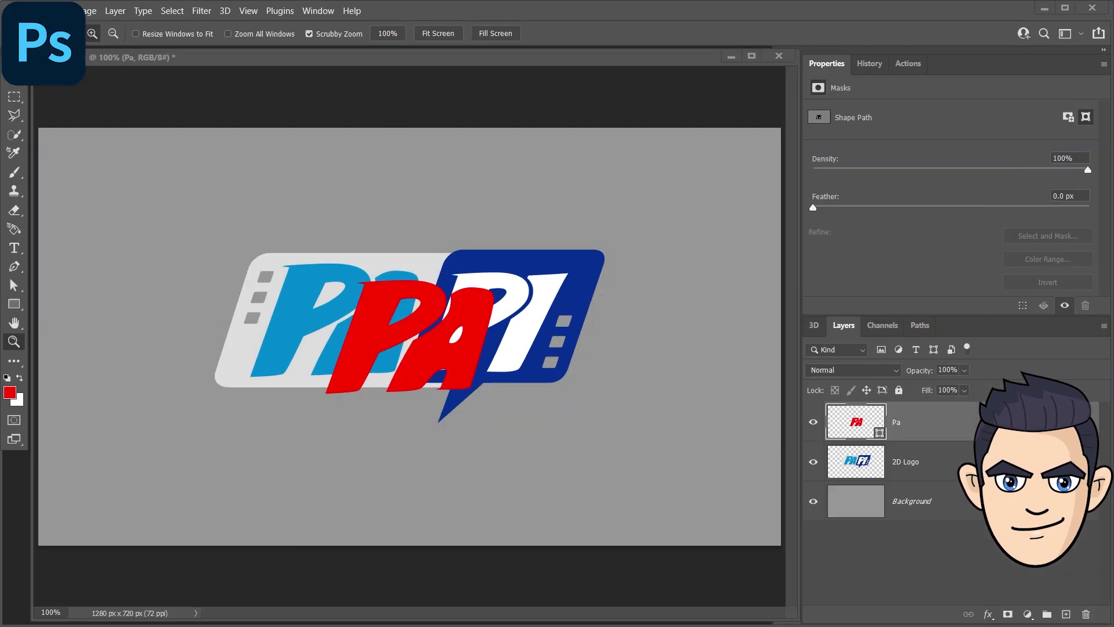
pyautogui.hotkey('ctrl', 'v')
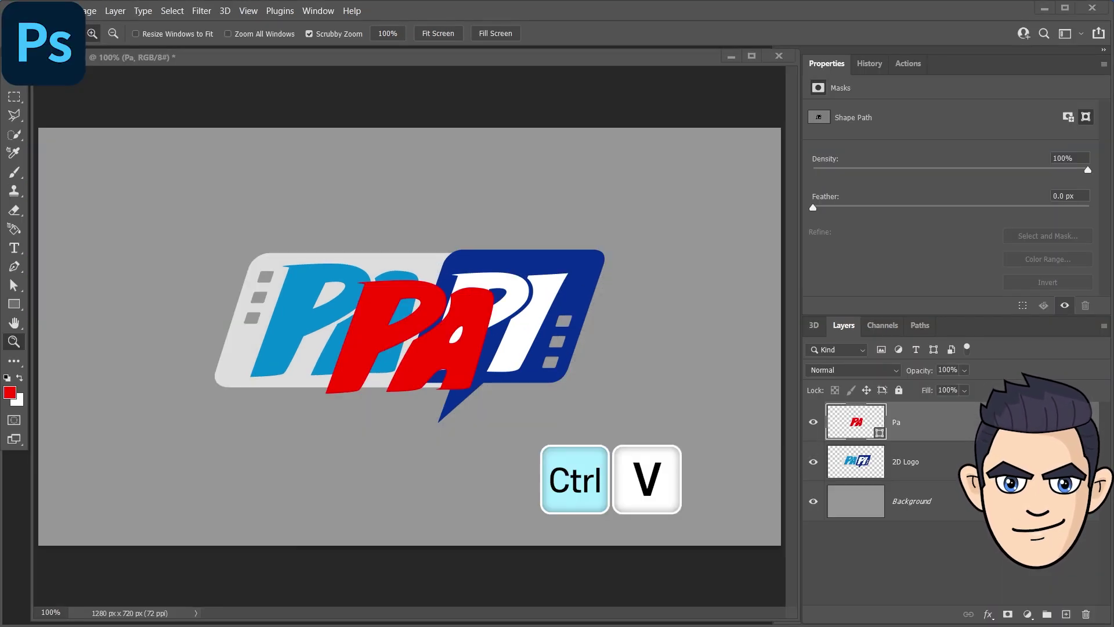
pyautogui.click(619, 259)
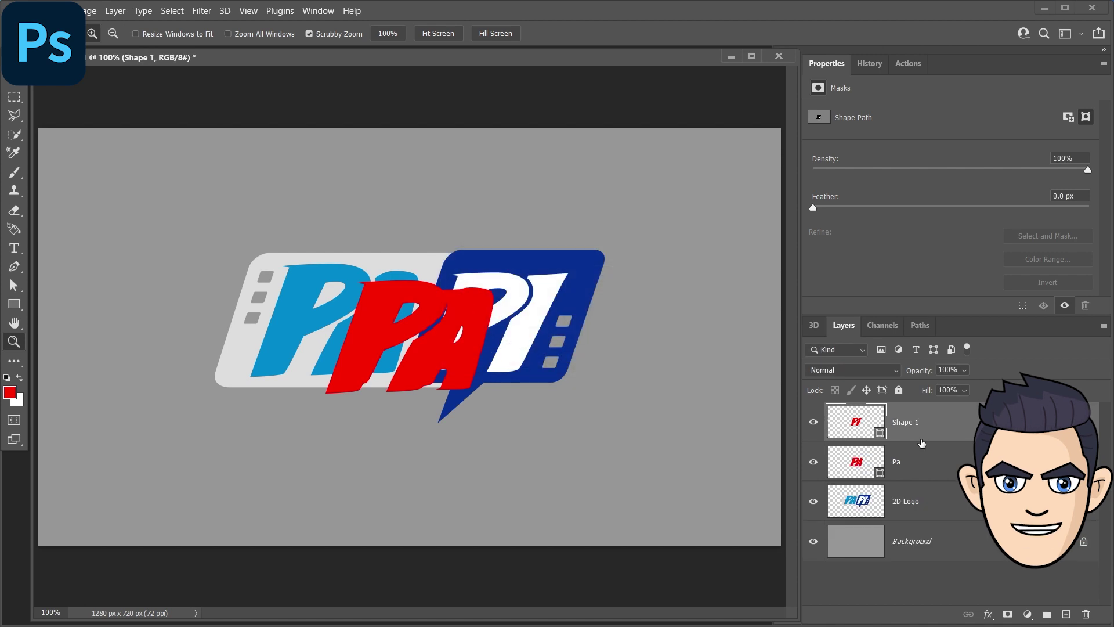
pyautogui.doubleClick(906, 423)
pyautogui.write('Pi')
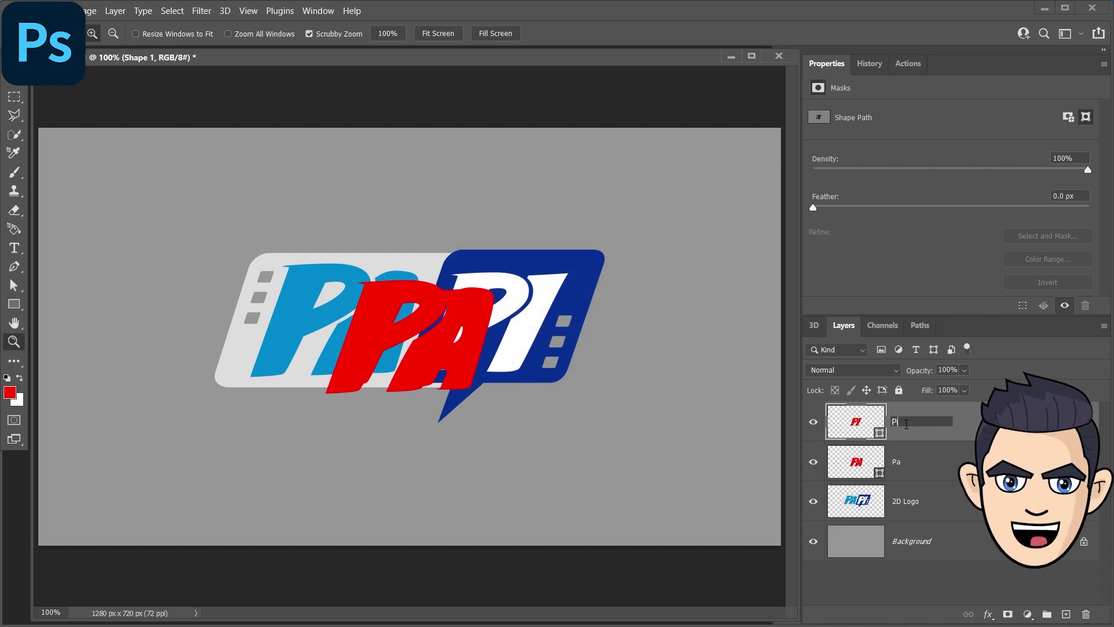
pyautogui.press('Return')
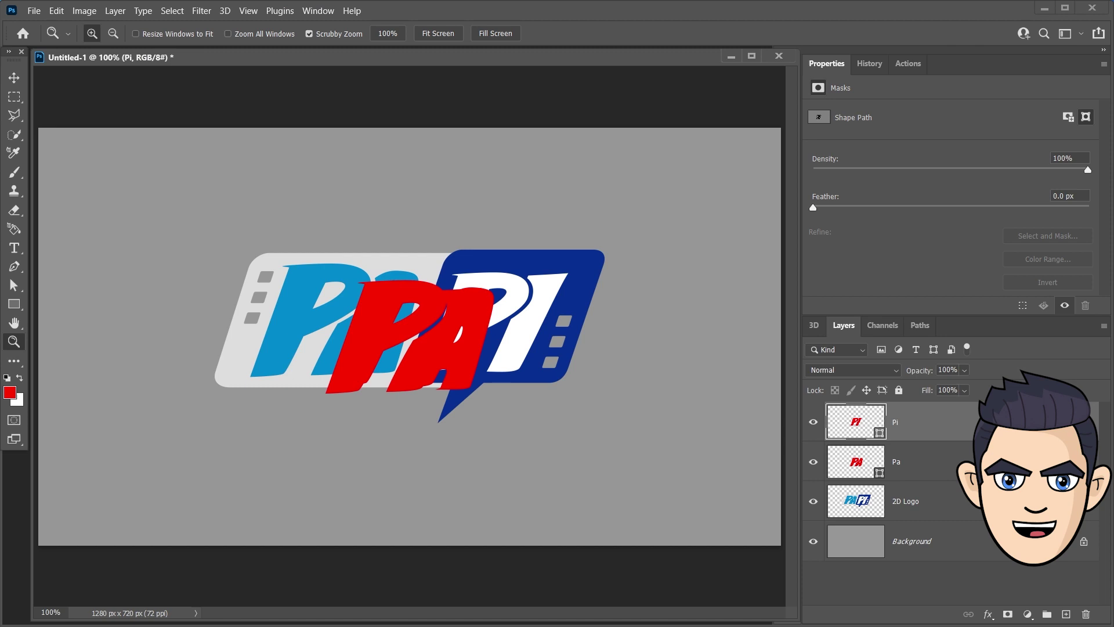
# Step: Paste the white panel and blue bubble as shape layers named White and Blue
pyautogui.hotkey('ctrl', 'v')
pyautogui.press('Return')
pyautogui.doubleClick(905, 422)
pyautogui.write('e')
pyautogui.press('Return')
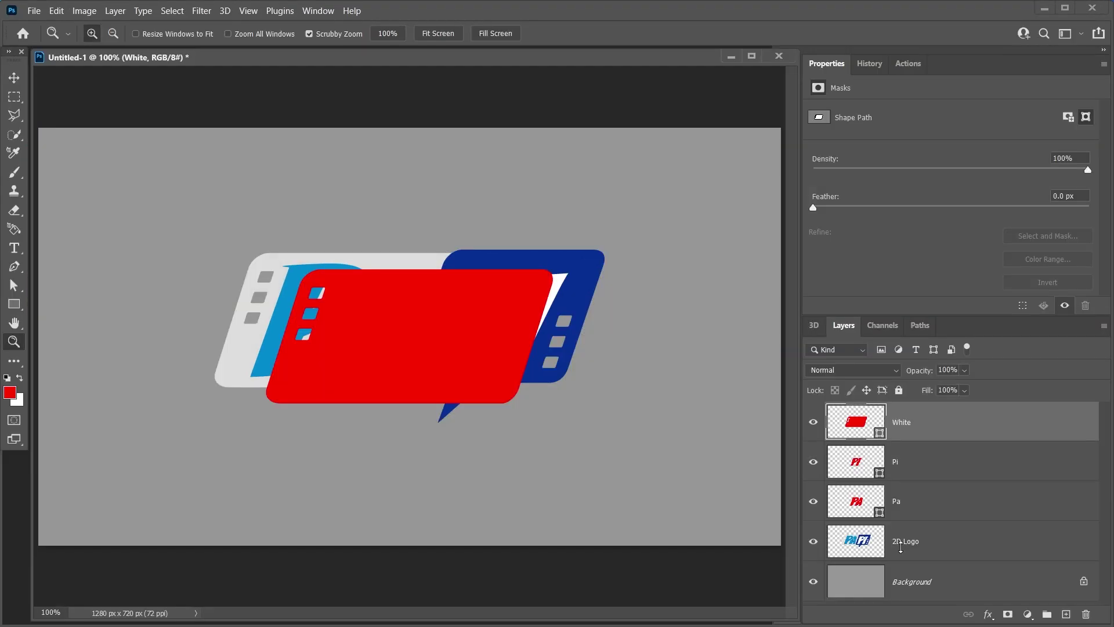
pyautogui.hotkey('ctrl', 'v')
pyautogui.press('Return')
pyautogui.doubleClick(905, 422)
pyautogui.write('Blue')
pyautogui.press('Return')
# Step: Stack the Blue and White layers beneath Pa and hide the Pa, Blue and White layers
pyautogui.keyDown('shift'); pyautogui.click(928, 461); pyautogui.keyUp('shift')
pyautogui.moveTo(955, 391); pyautogui.dragTo(915, 489)
pyautogui.click(928, 347)
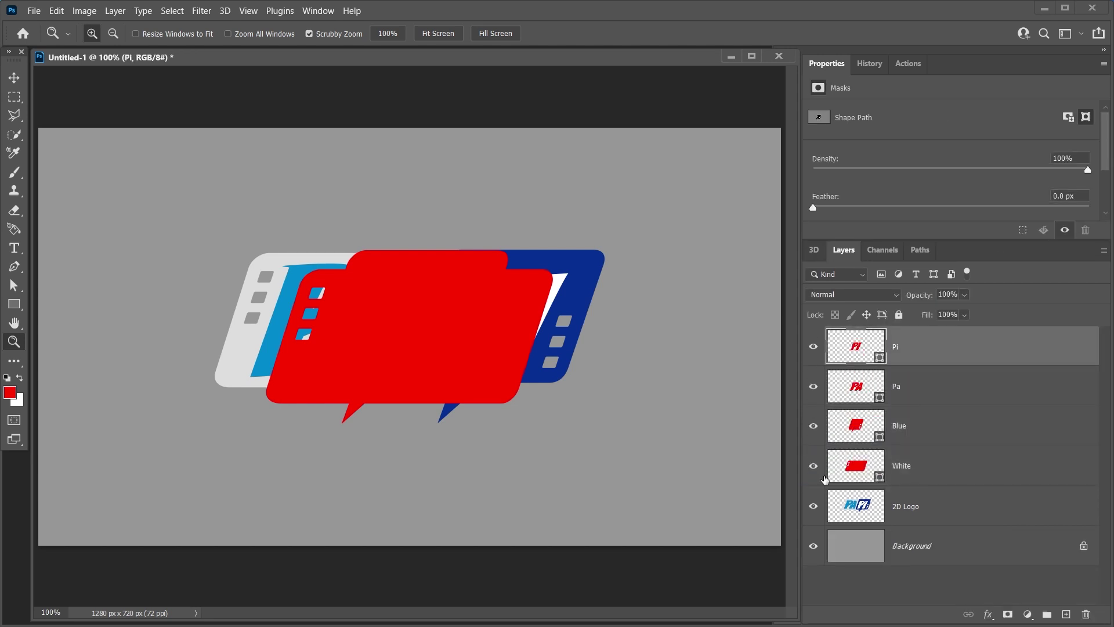
pyautogui.moveTo(812, 386); pyautogui.dragTo(813, 465)
# Step: Line the Pi and Pa shapes up with the letters of the 2D logo
pyautogui.press('v')
pyautogui.moveTo(415, 295); pyautogui.dragTo(500, 314)
pyautogui.click(813, 385)
pyautogui.click(928, 385)
pyautogui.moveTo(370, 295); pyautogui.dragTo(298, 314)
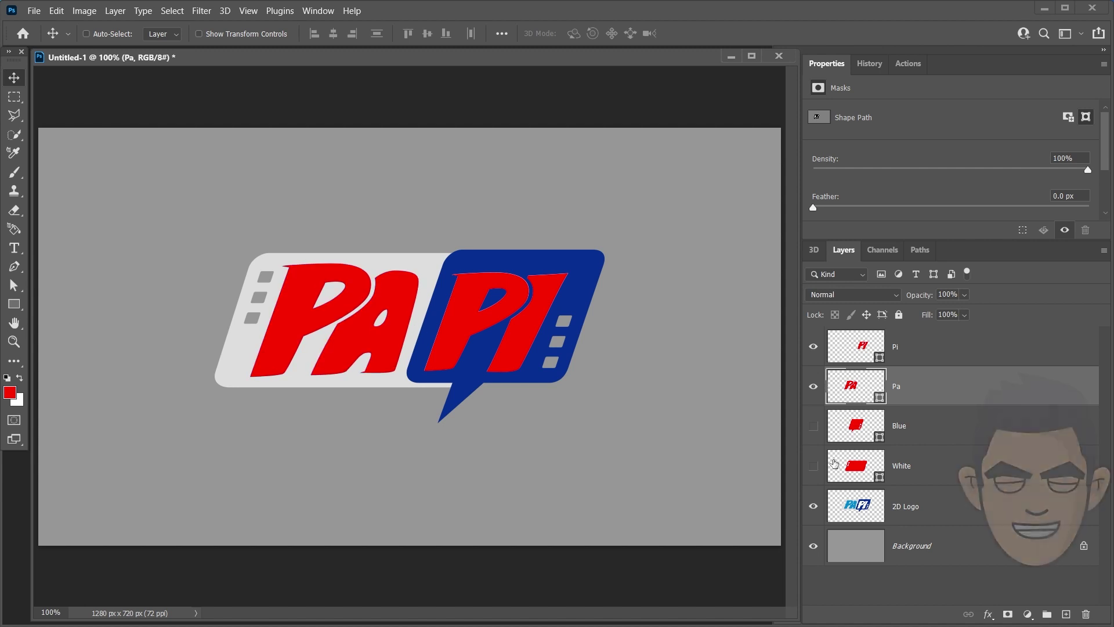
pyautogui.click(813, 346)
# Step: Align the White panel over the logo's light panel, then show Blue again
pyautogui.click(928, 425)
pyautogui.moveTo(812, 386); pyautogui.dragTo(812, 425)
pyautogui.click(813, 465)
pyautogui.click(929, 465)
pyautogui.moveTo(403, 329)
pyautogui.mouseDown()
pyautogui.moveTo(443, 345)
pyautogui.moveTo(433, 347)
pyautogui.mouseUp()
pyautogui.click(813, 425)
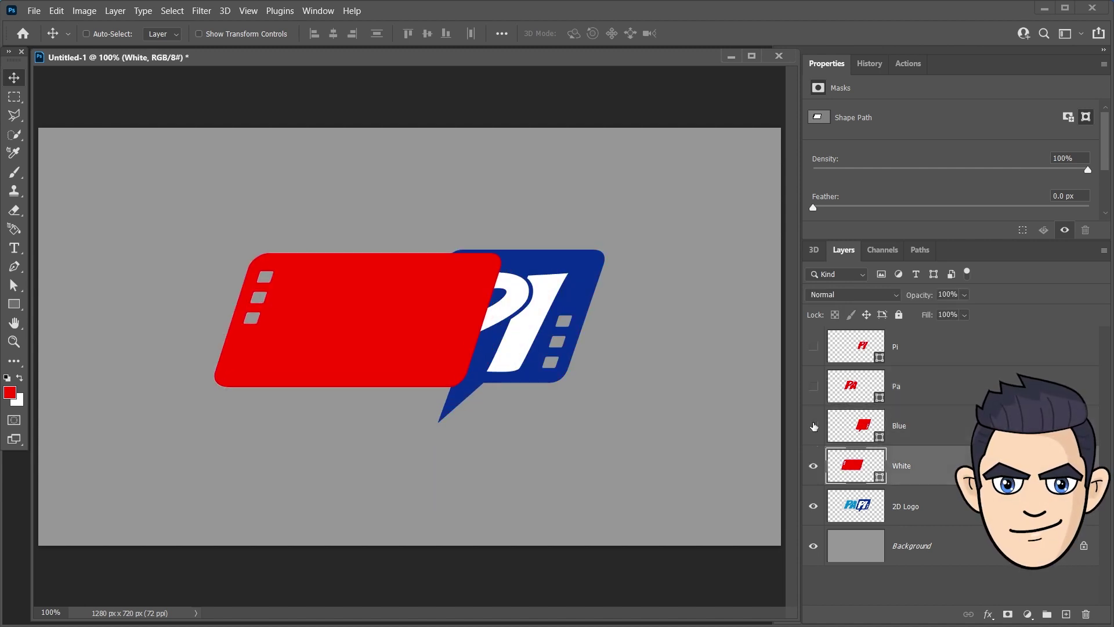
# Step: Fill the Pa shape with the light blue sampled from the logo's PA letters
pyautogui.press('u')
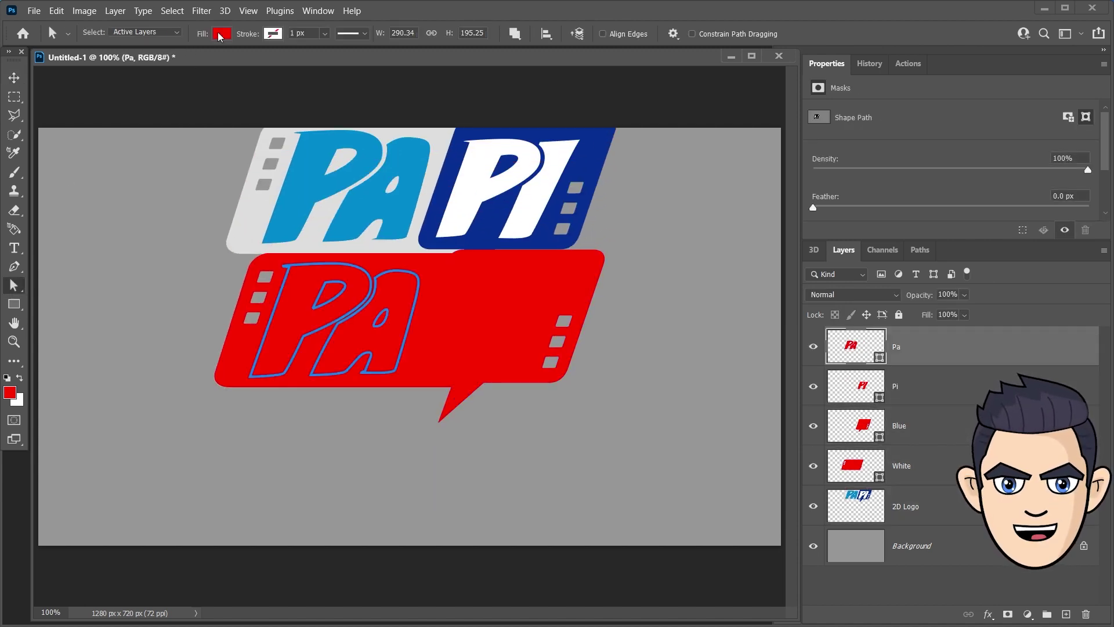
pyautogui.click(219, 33)
pyautogui.click(311, 61)
pyautogui.click(400, 214)
pyautogui.click(621, 281)
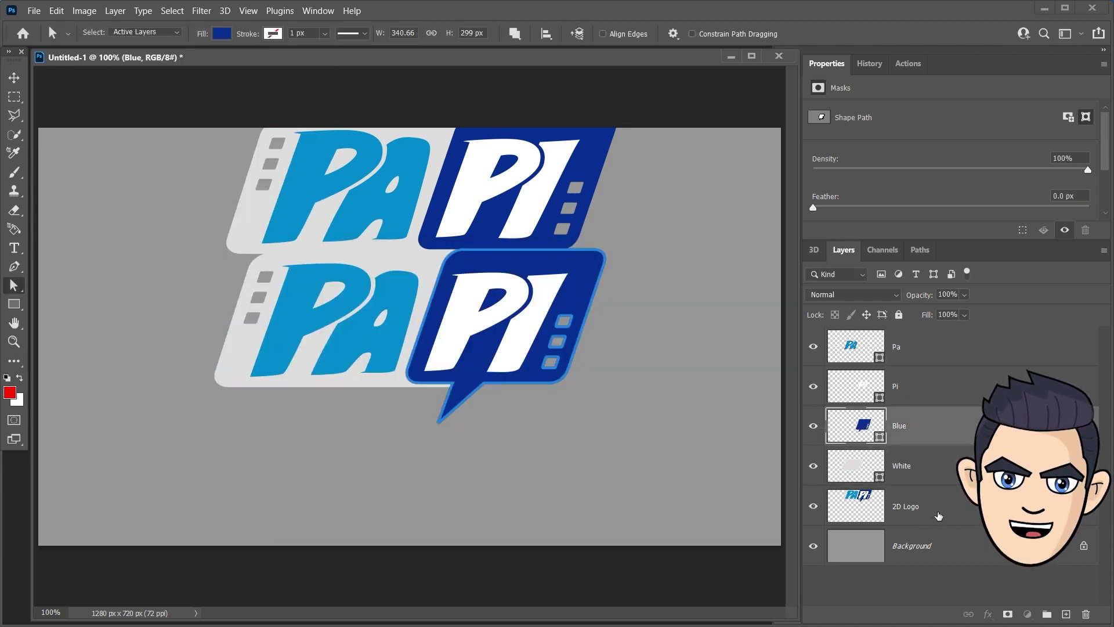
# Step: Hide the 2D Logo reference layer and reselect the Pa layer
pyautogui.click(938, 515)
pyautogui.click(811, 509)
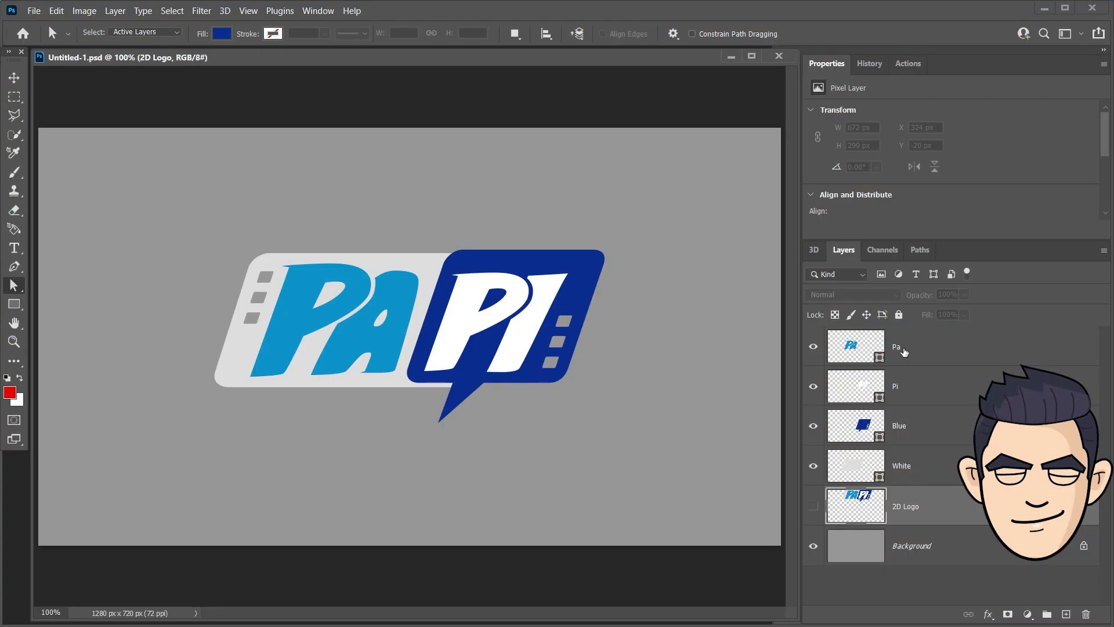
pyautogui.click(904, 351)
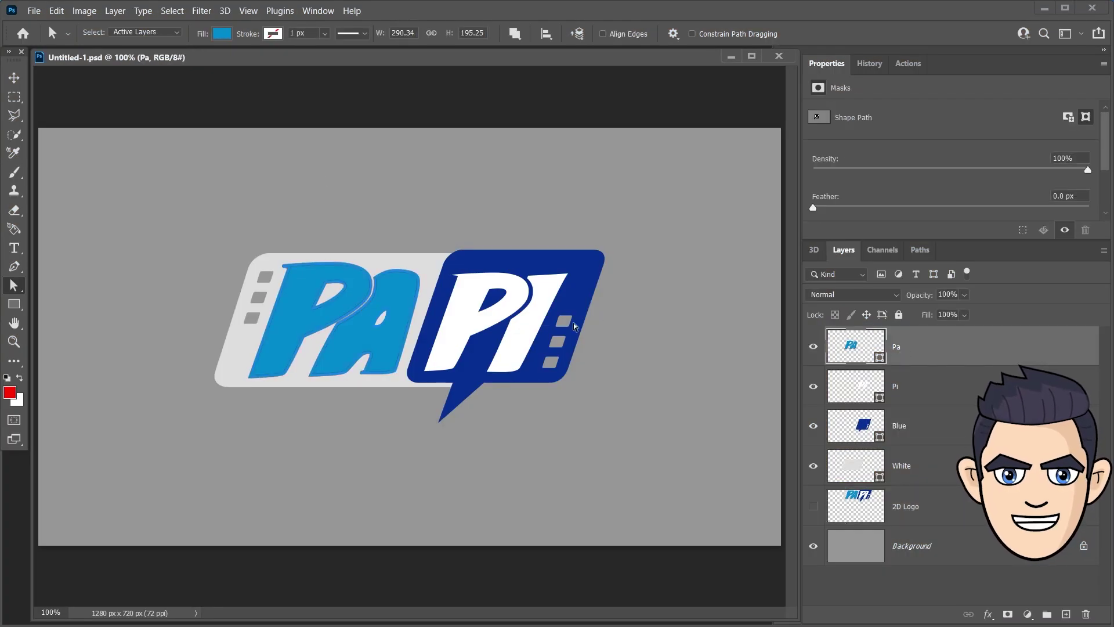
pyautogui.click(17, 82)
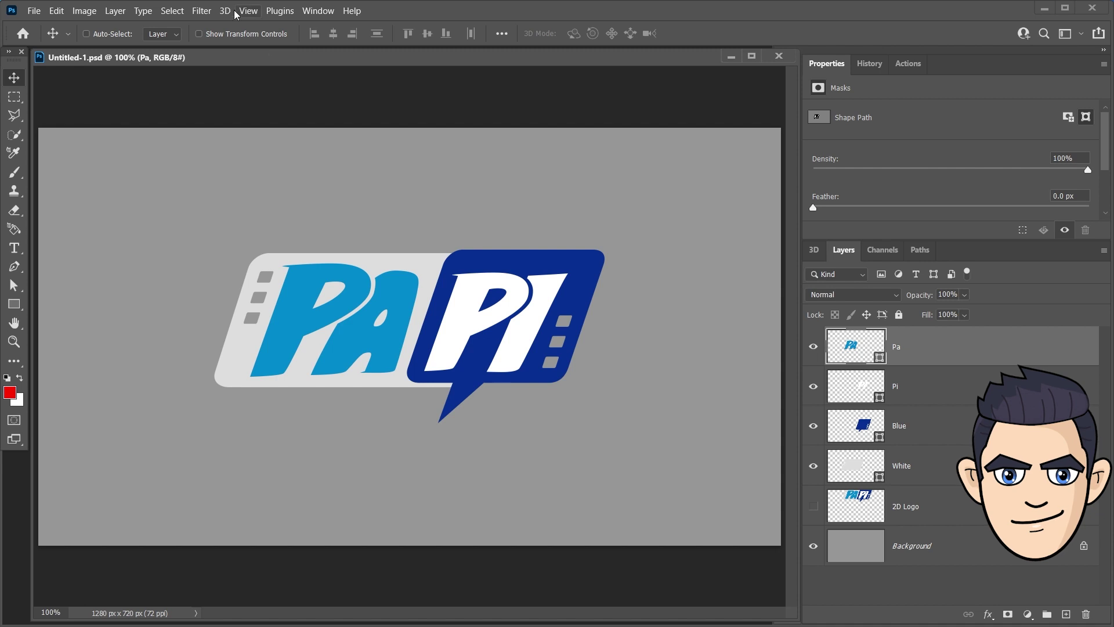
# Step: Extrude the Pa and Pi shape layers into 3D with New 3D Extrusion from Selected Path
pyautogui.click(226, 12)
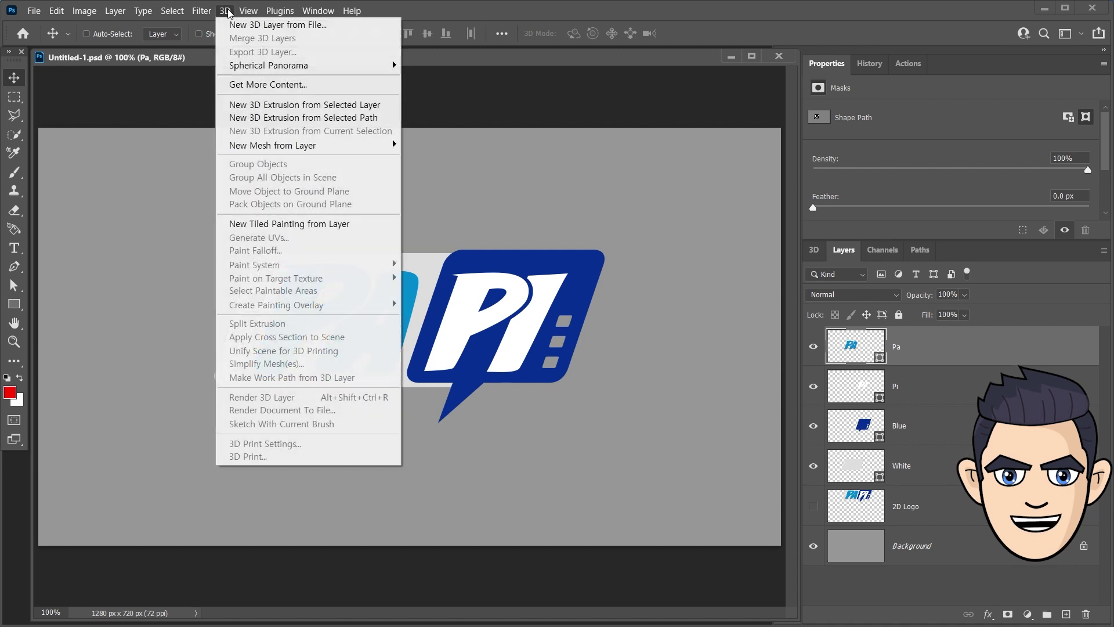
pyautogui.click(278, 119)
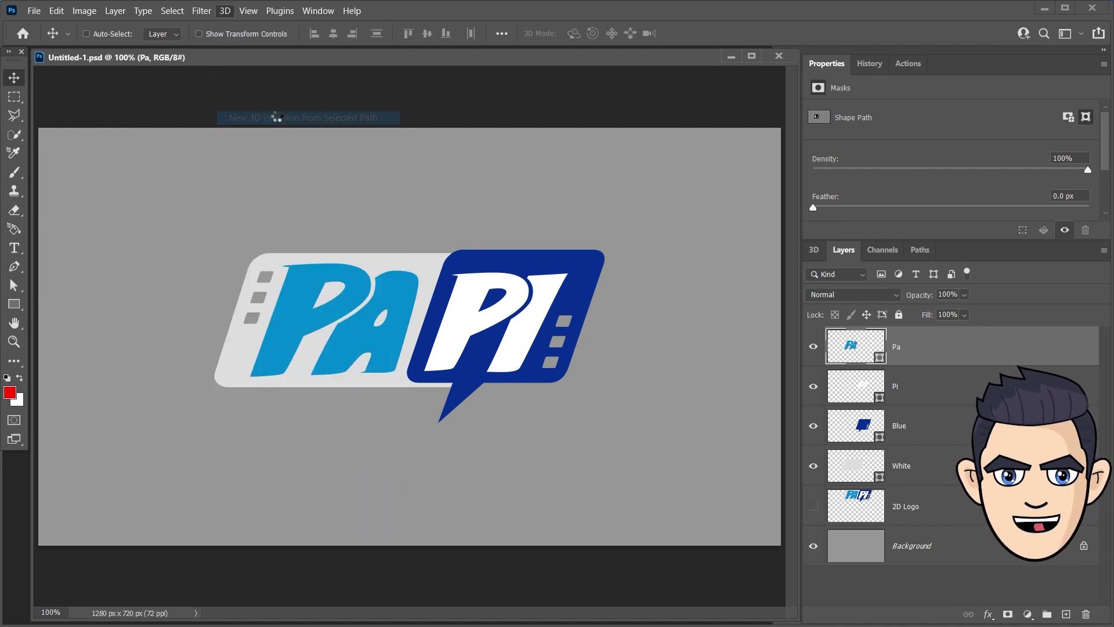
pyautogui.click(842, 250)
pyautogui.click(870, 467)
pyautogui.click(225, 11)
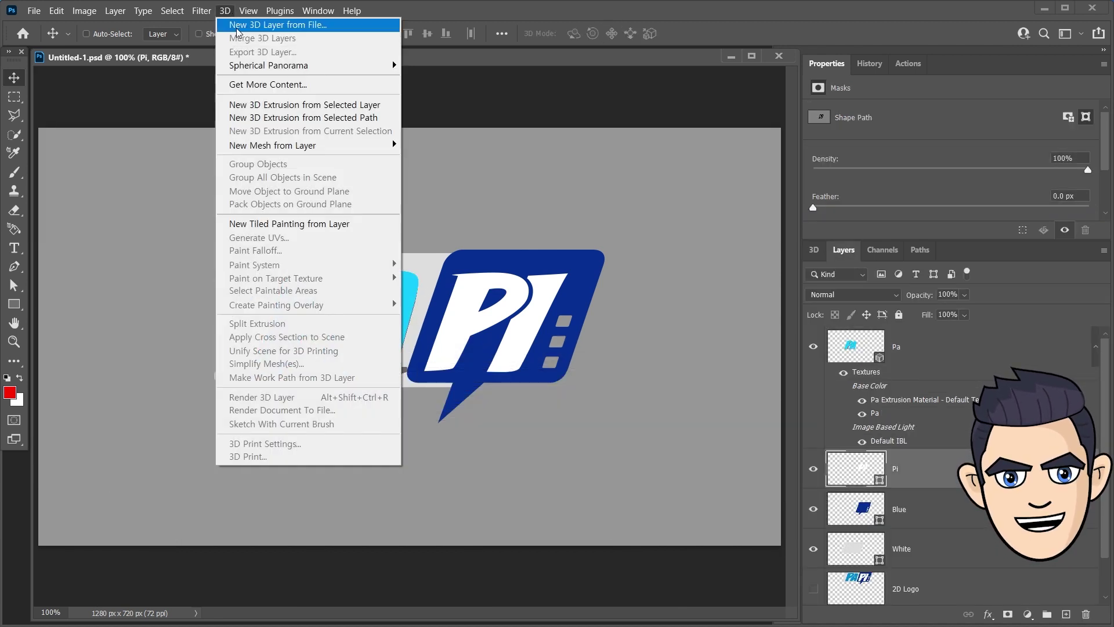
pyautogui.click(273, 103)
pyautogui.click(843, 249)
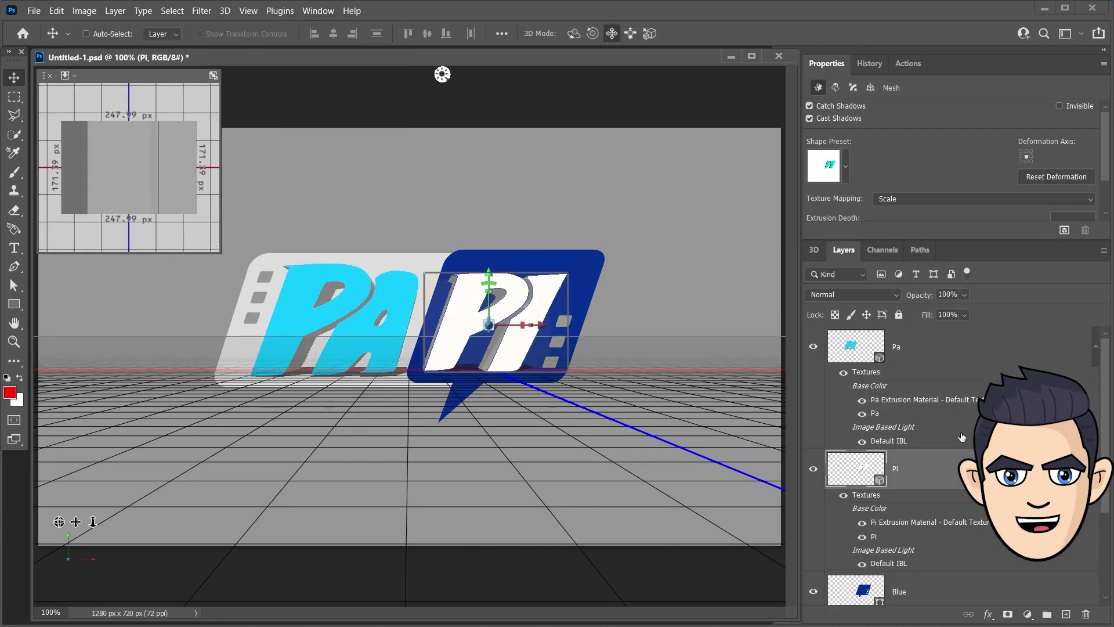
# Step: Extrude the Blue and White shape layers into 3D as well
pyautogui.scroll(-2, 961, 437)
pyautogui.click(903, 467)
pyautogui.click(225, 10)
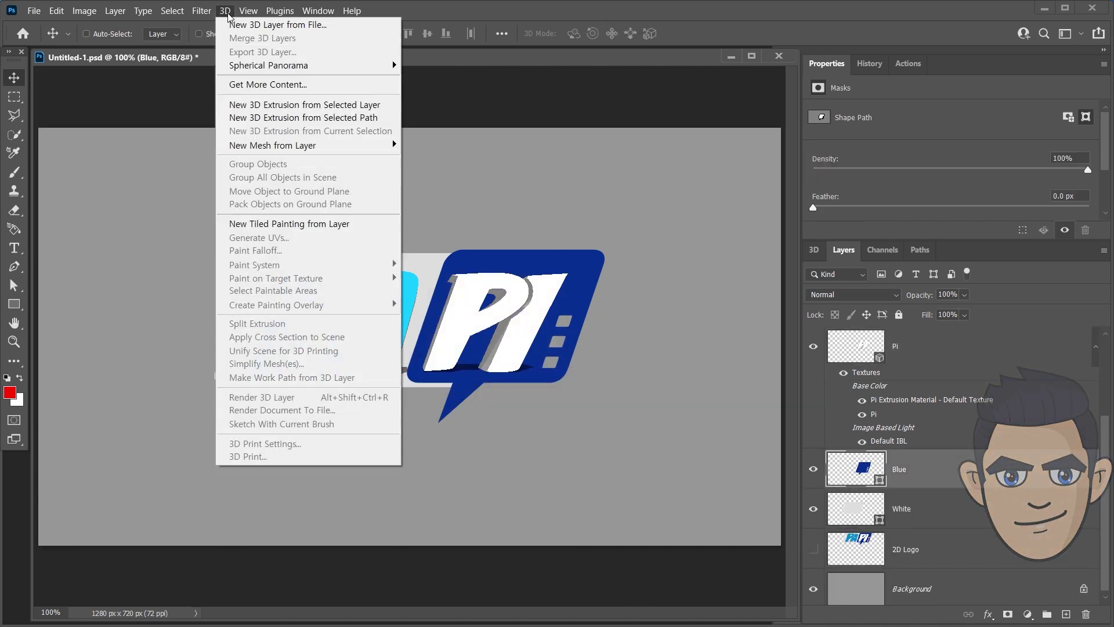
pyautogui.click(282, 118)
pyautogui.hotkey('alt', '[')
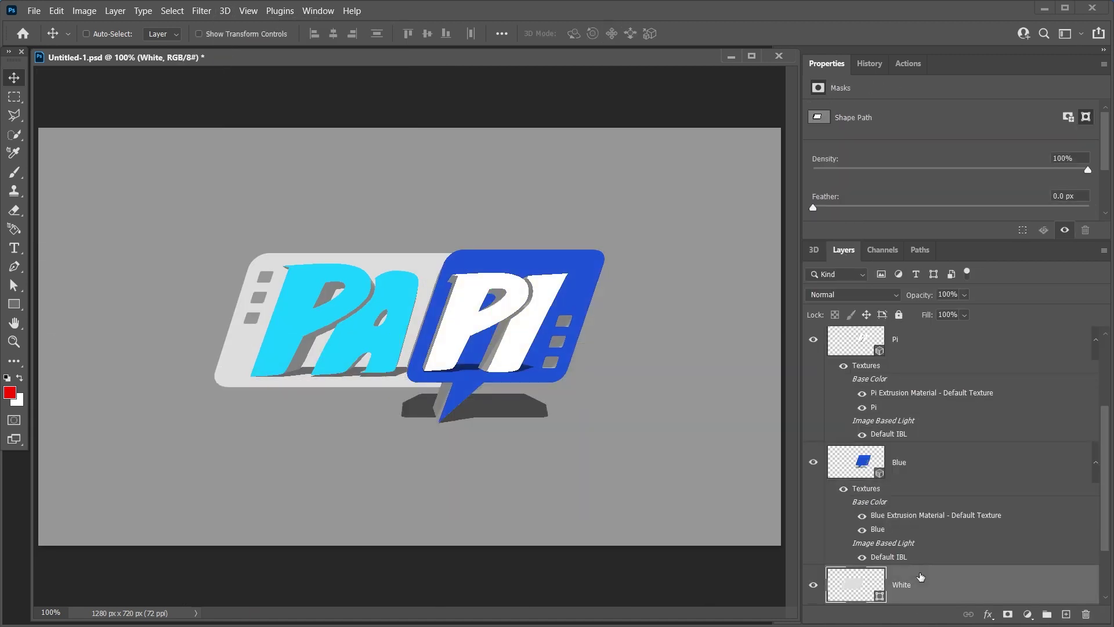
pyautogui.click(225, 10)
pyautogui.click(282, 118)
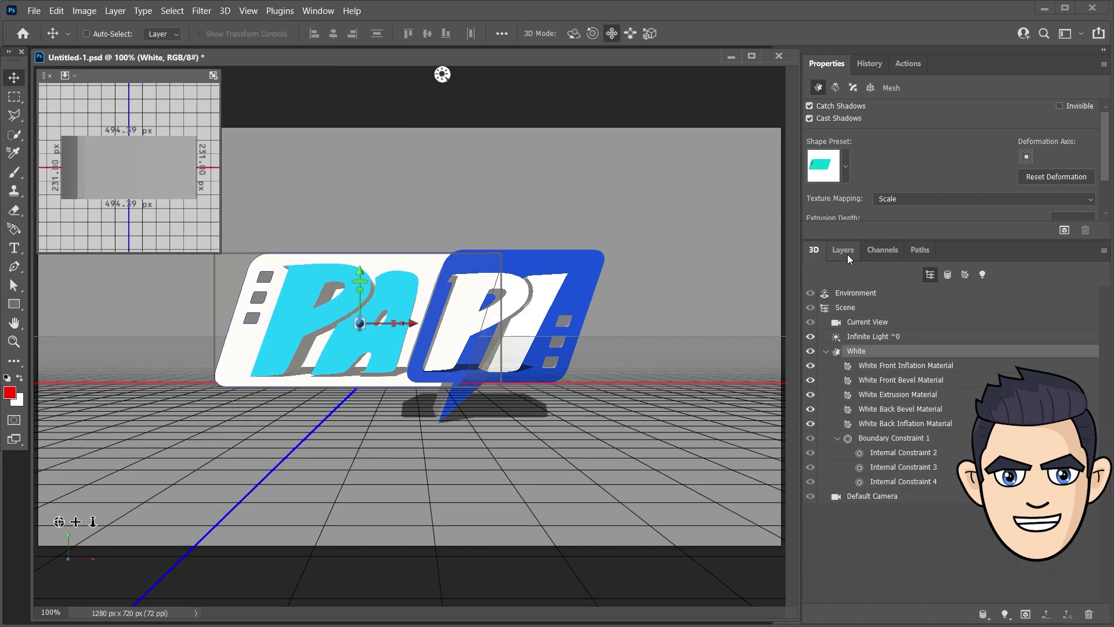
# Step: Select all four 3D layers: Pa, Pi, Blue and White
pyautogui.scroll(5, 1102, 348)
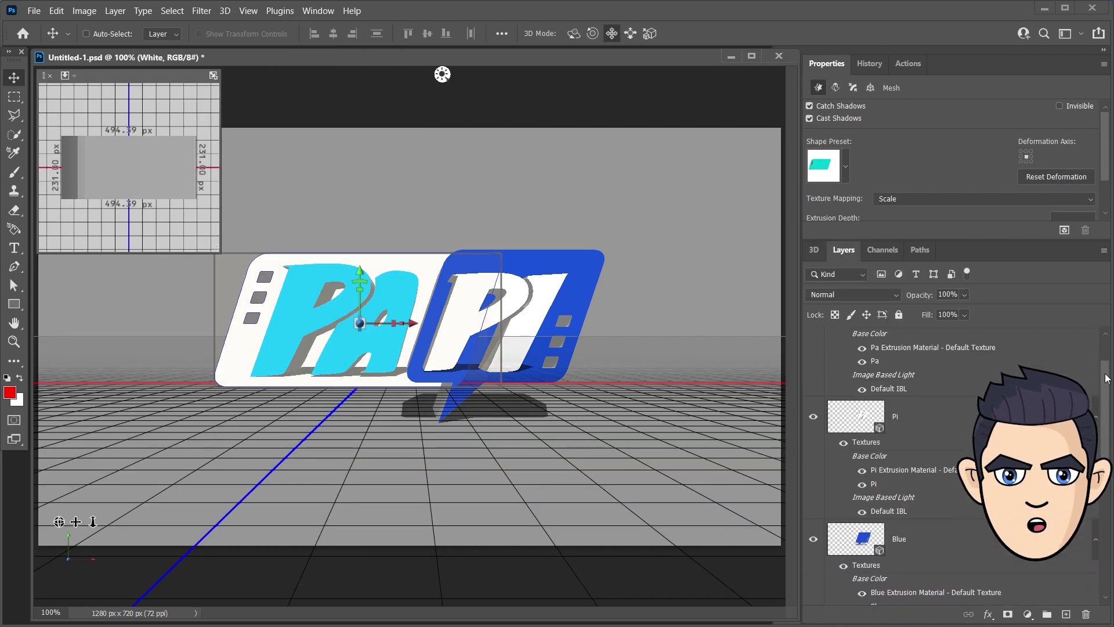
pyautogui.moveTo(1108, 343); pyautogui.dragTo(1109, 493)
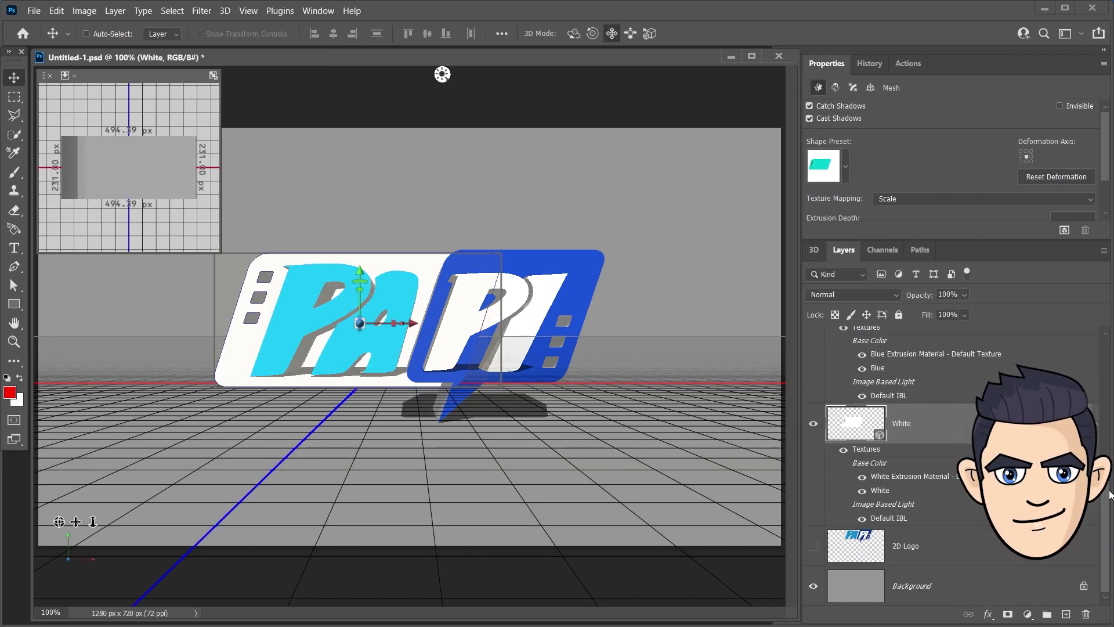
pyautogui.scroll(5, 1110, 484)
pyautogui.click(924, 346)
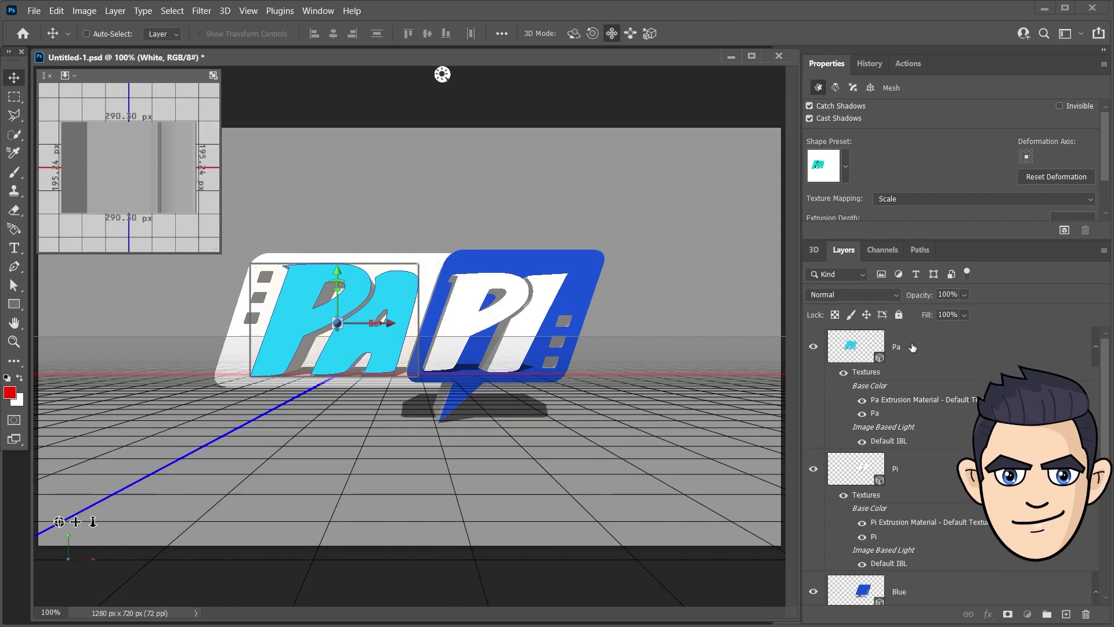
pyautogui.keyDown('shift'); pyautogui.click(919, 476); pyautogui.keyUp('shift')
pyautogui.scroll(-2, 928, 475)
pyautogui.scroll(-1, 928, 475)
pyautogui.scroll(-2, 942, 473)
pyautogui.scroll(5, 942, 473)
pyautogui.click(225, 10)
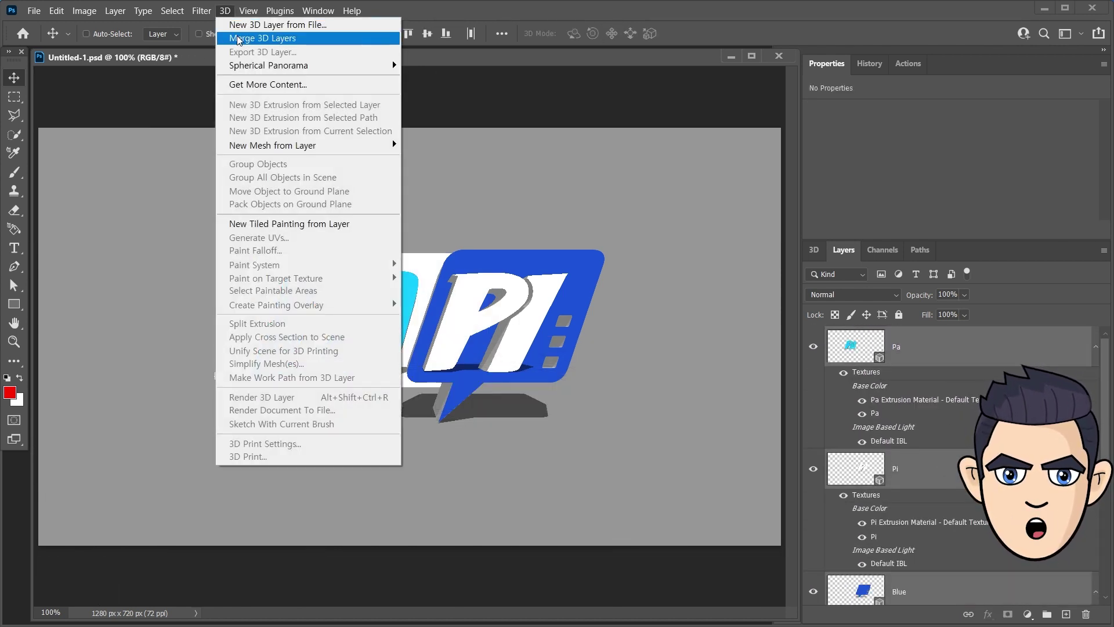
# Step: Merge the four 3D layers into one scene and select its current camera view
pyautogui.click(311, 41)
pyautogui.click(813, 250)
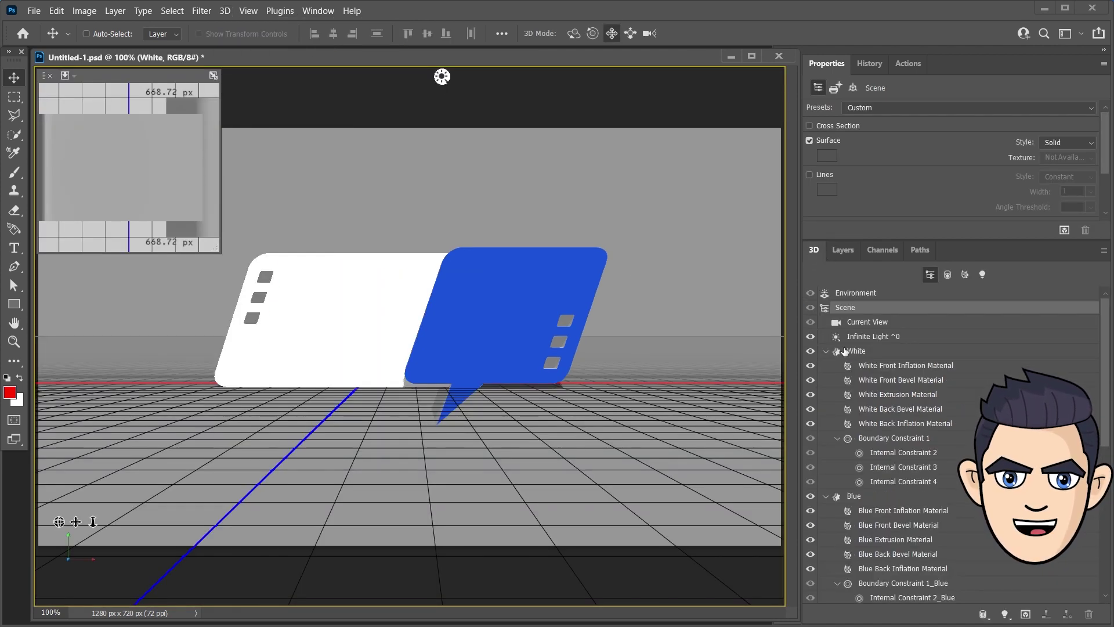
pyautogui.click(825, 351)
pyautogui.click(825, 379)
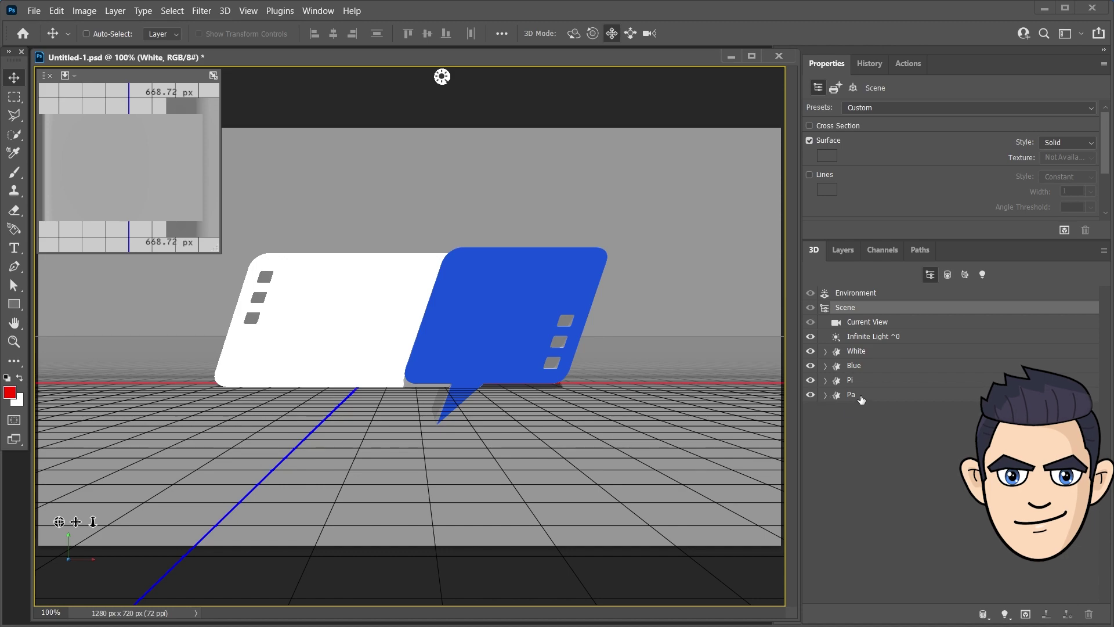
pyautogui.click(866, 321)
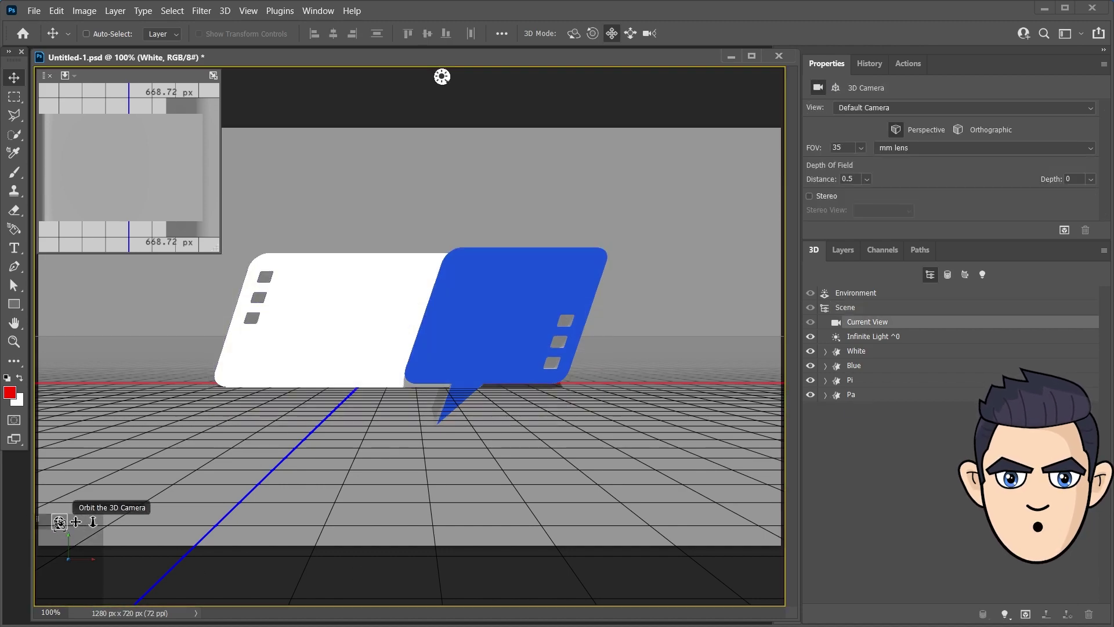
# Step: Orbit the camera to a lower angled view and set the secondary view to Back
pyautogui.moveTo(59, 521); pyautogui.dragTo(77, 529)
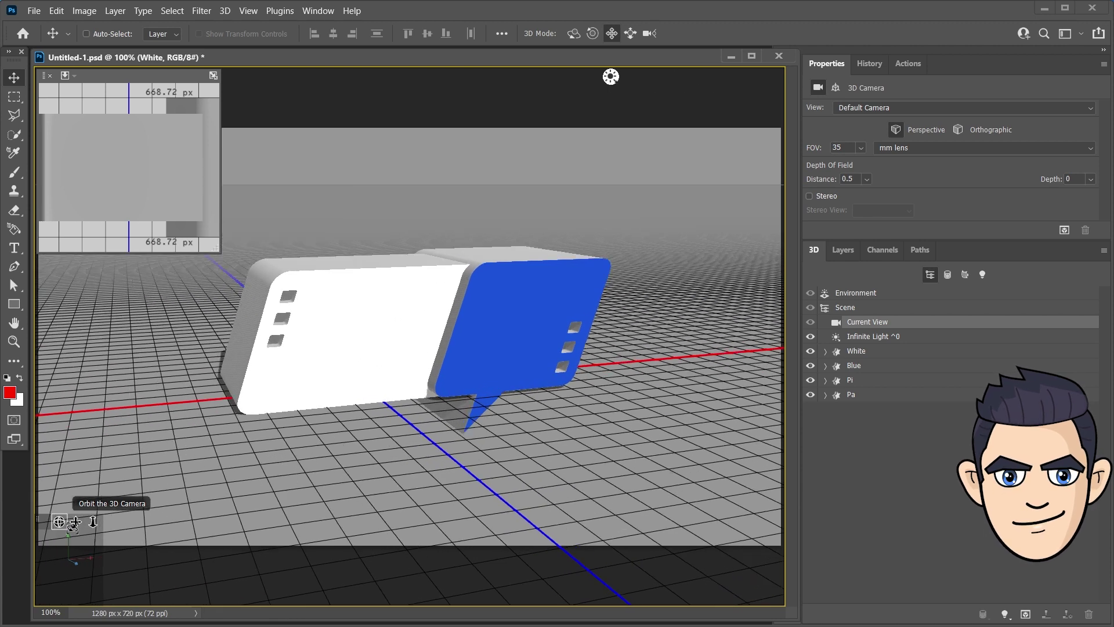
pyautogui.moveTo(78, 529); pyautogui.dragTo(76, 525)
pyautogui.click(75, 522)
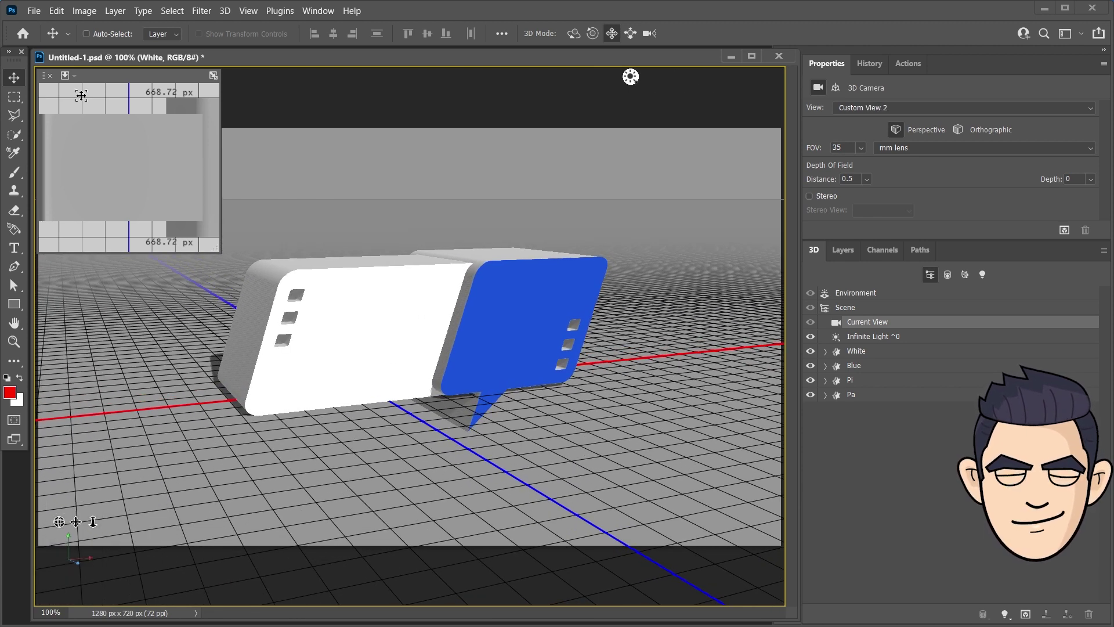
pyautogui.click(74, 78)
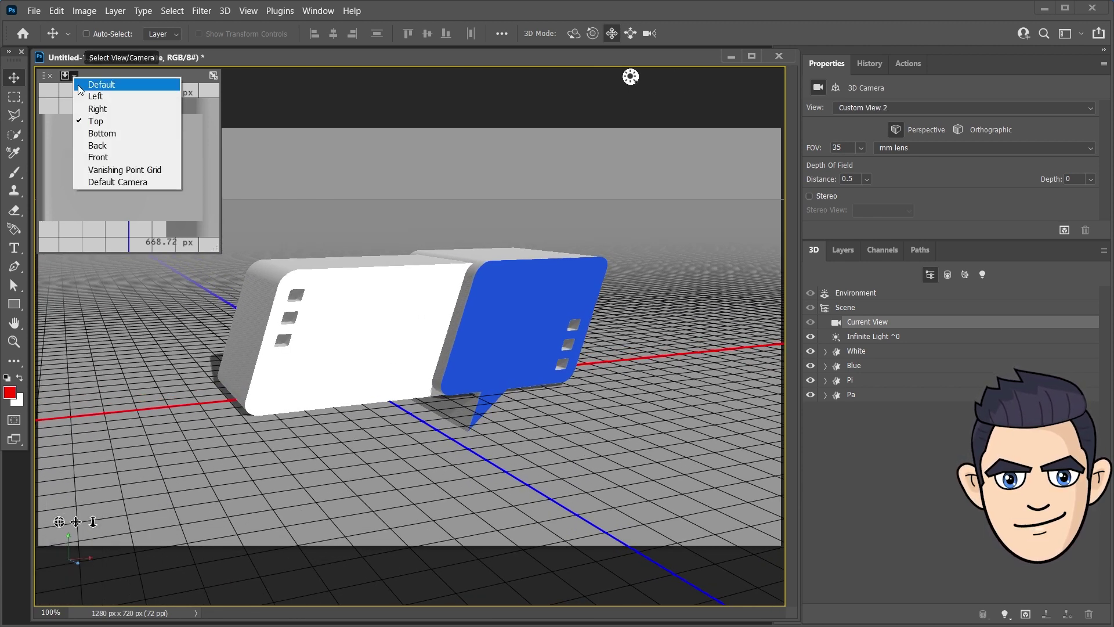
pyautogui.click(93, 148)
pyautogui.click(868, 385)
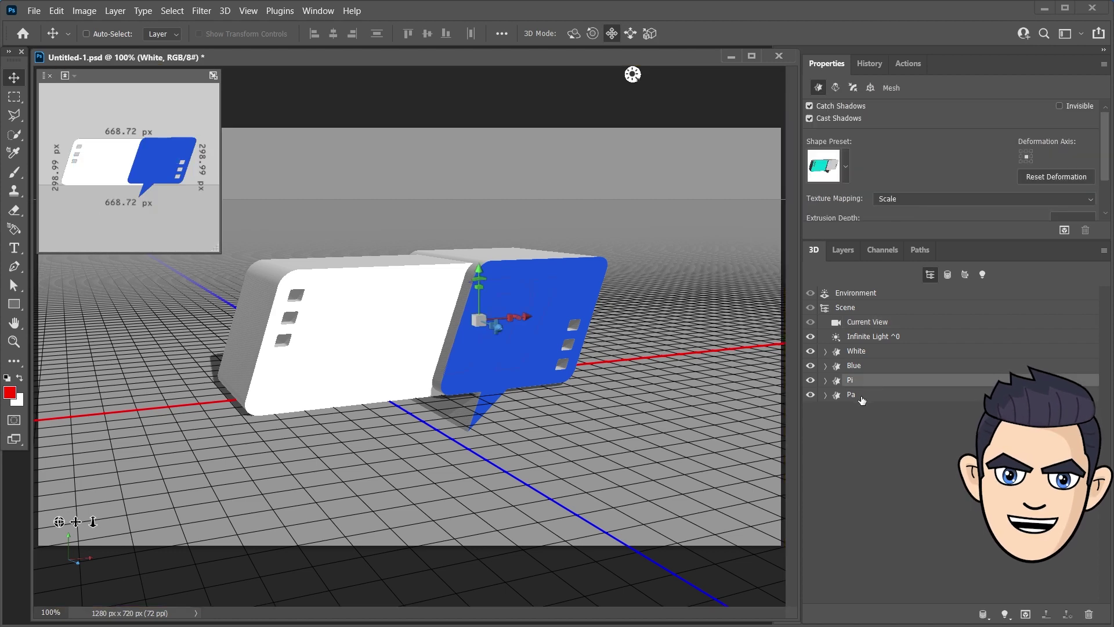
# Step: Push the PA and PI letters forward in depth off their backing shapes
pyautogui.moveTo(425, 332); pyautogui.dragTo(446, 336)
pyautogui.moveTo(60, 522); pyautogui.dragTo(513, 471)
pyautogui.click(866, 381)
pyautogui.moveTo(529, 336); pyautogui.dragTo(551, 314)
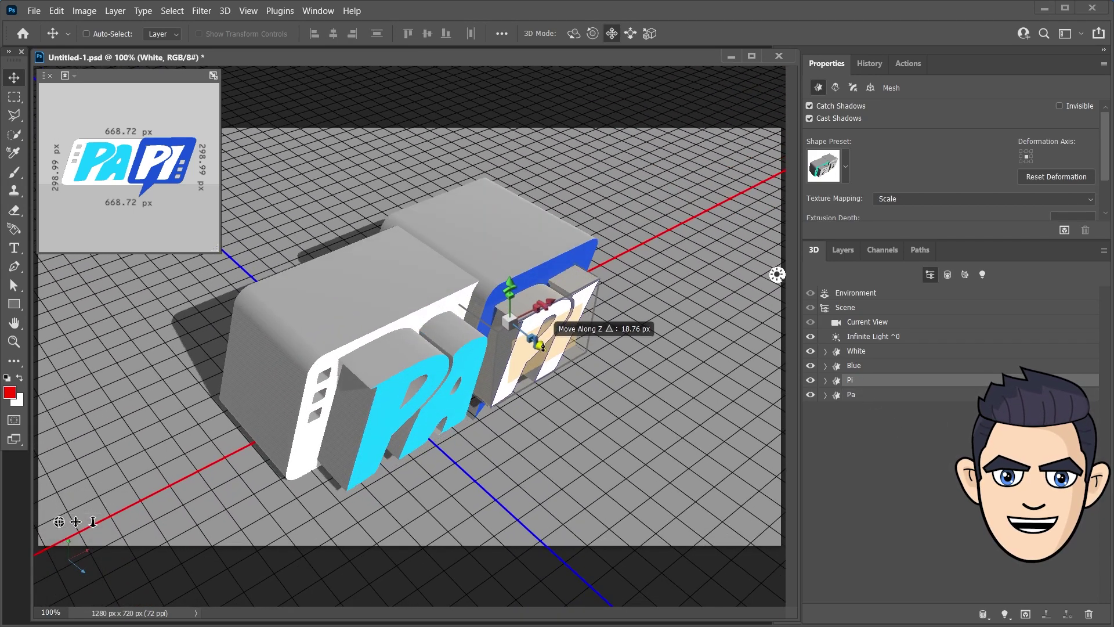
pyautogui.moveTo(59, 521); pyautogui.dragTo(51, 504)
# Step: Select all four objects and lift the whole logo about 75 px along Y
pyautogui.click(855, 351)
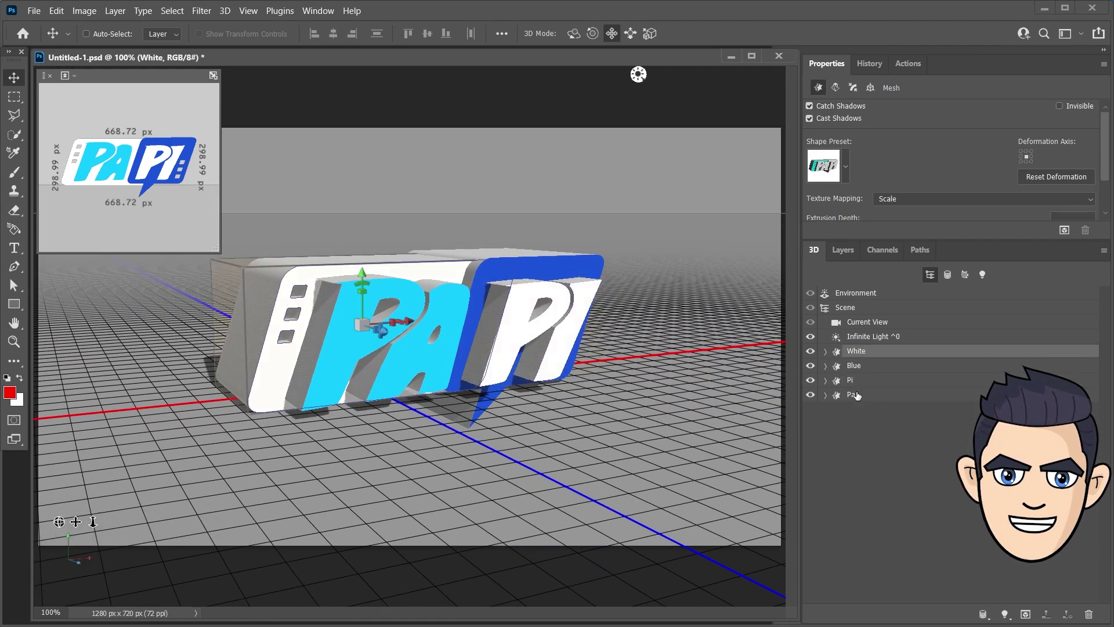
pyautogui.keyDown('shift'); pyautogui.click(856, 396); pyautogui.keyUp('shift')
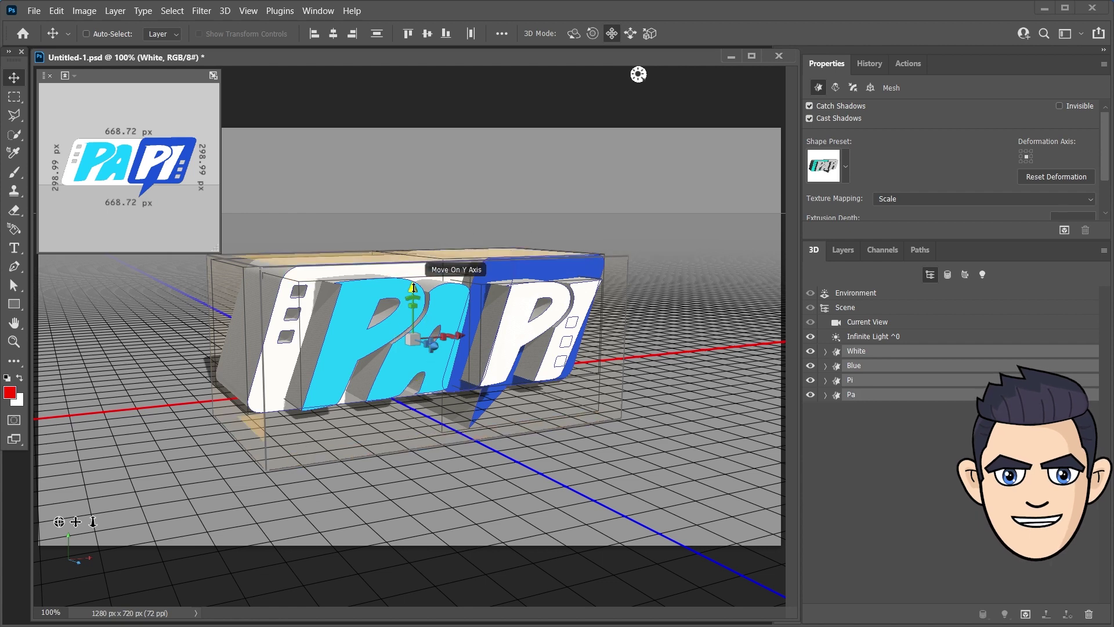
pyautogui.moveTo(412, 288); pyautogui.dragTo(426, 270)
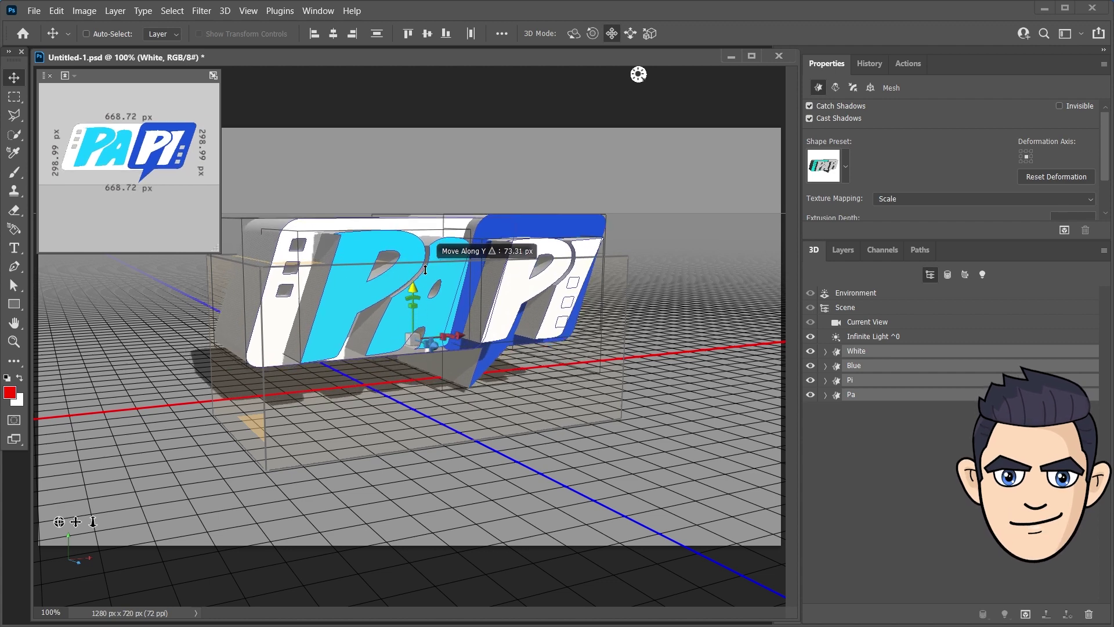
pyautogui.moveTo(425, 270); pyautogui.dragTo(441, 269)
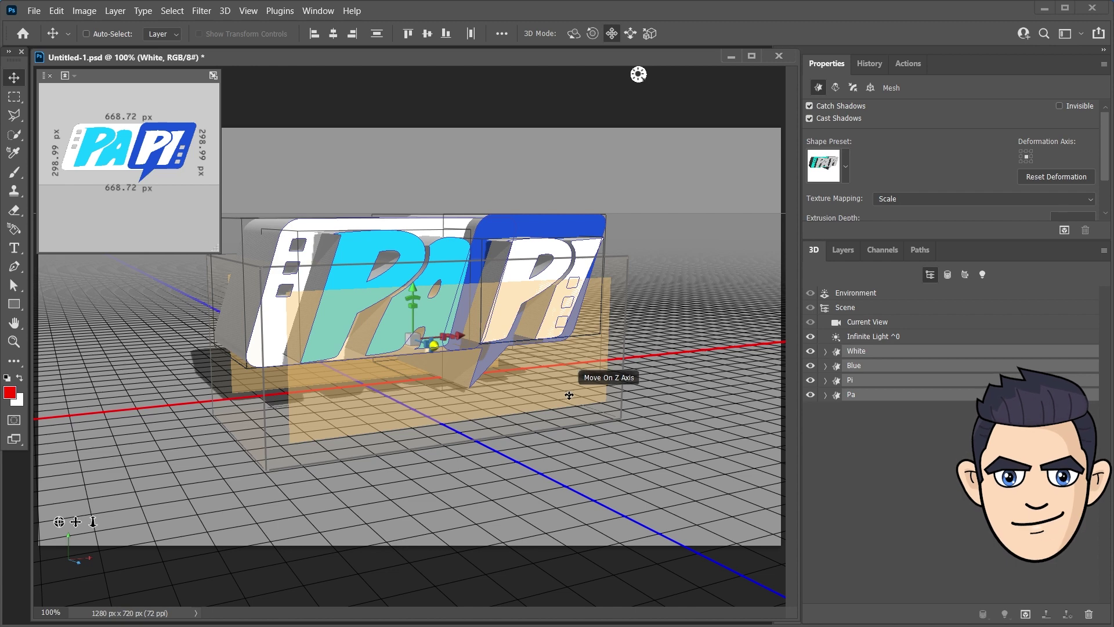
# Step: Run a brief test render of the 3D logo, stop it, and list all its materials
pyautogui.click(1064, 229)
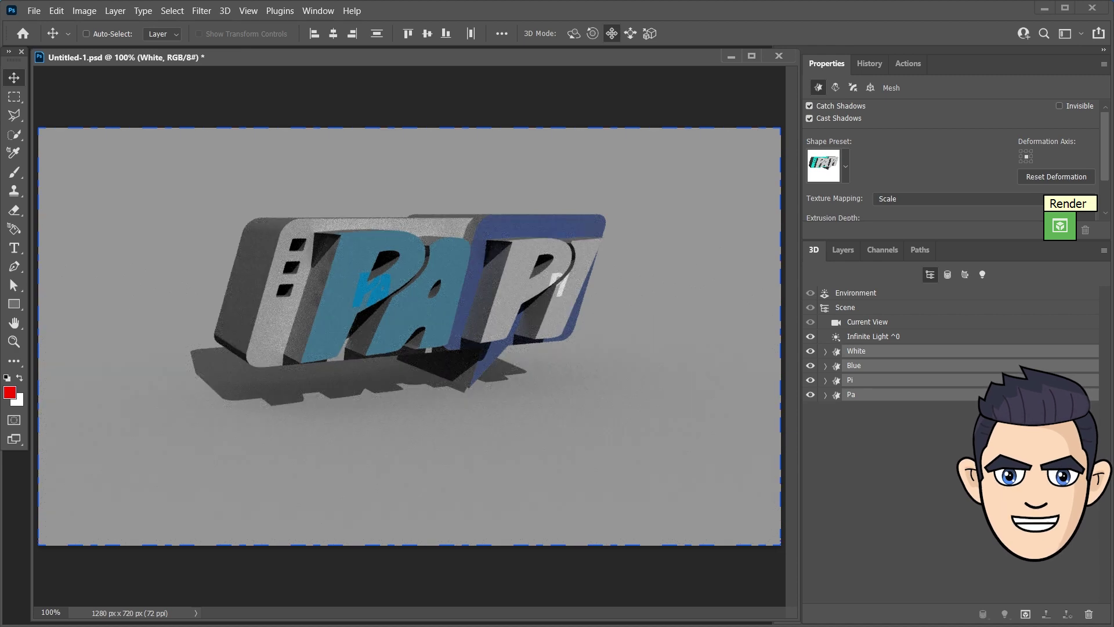
pyautogui.click(371, 283)
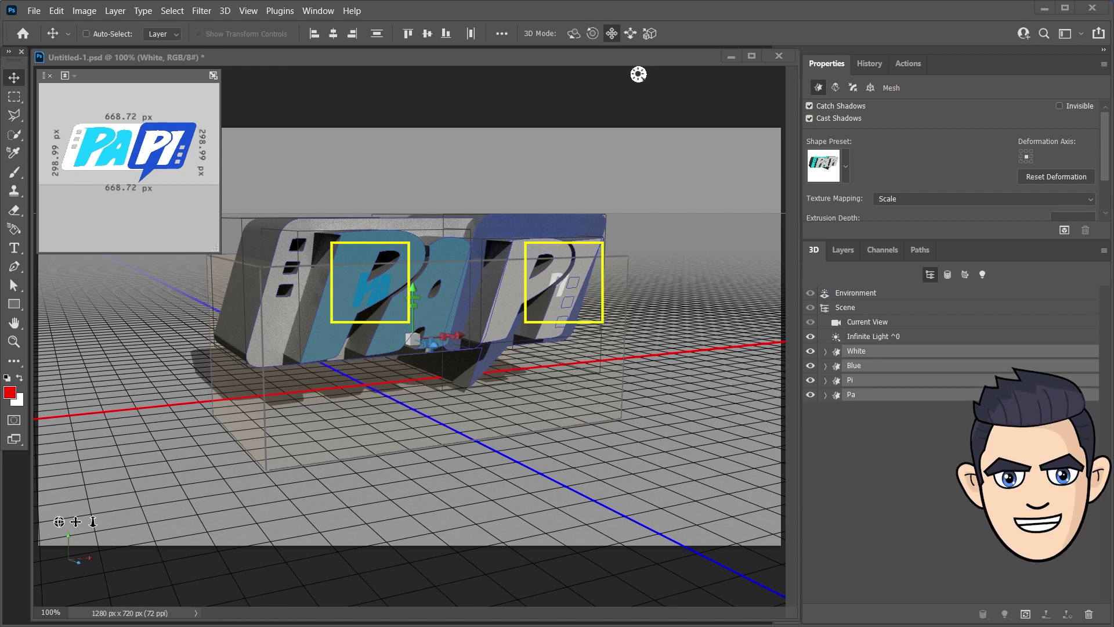
pyautogui.click(966, 275)
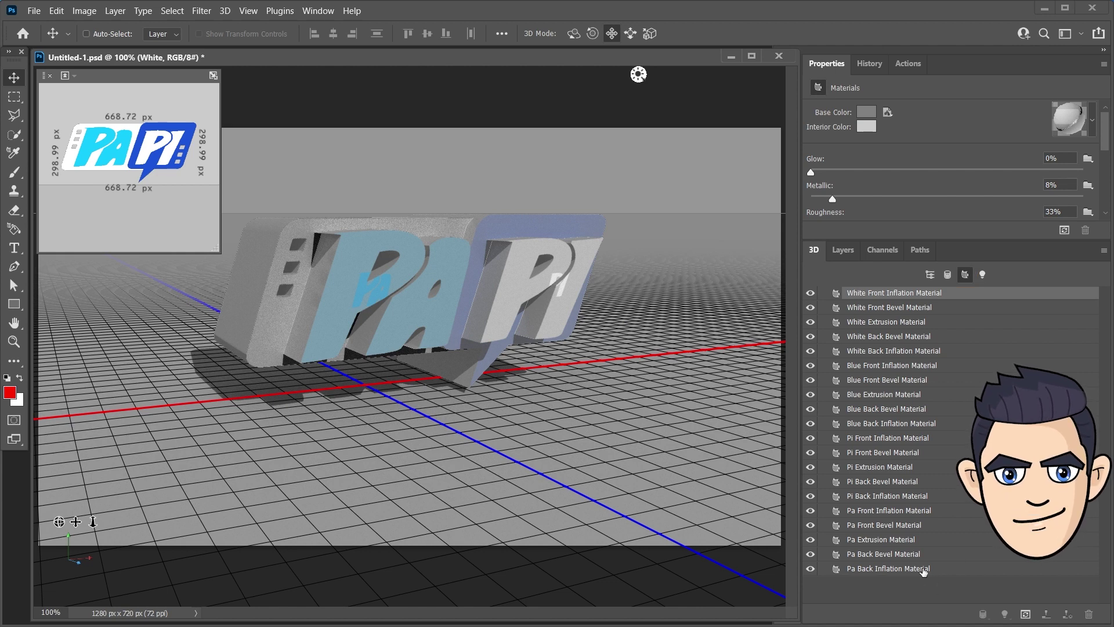
# Step: Remove the base colour texture from all materials and show the 2D Logo reference layer
pyautogui.keyDown('shift'); pyautogui.click(923, 569); pyautogui.keyUp('shift')
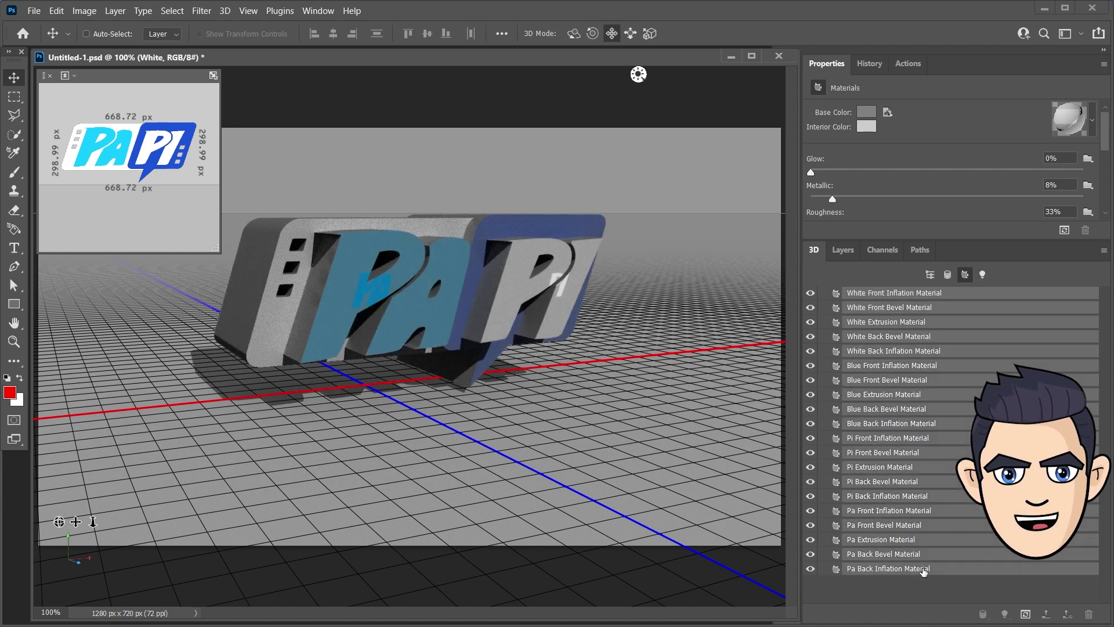
pyautogui.click(889, 112)
pyautogui.click(903, 184)
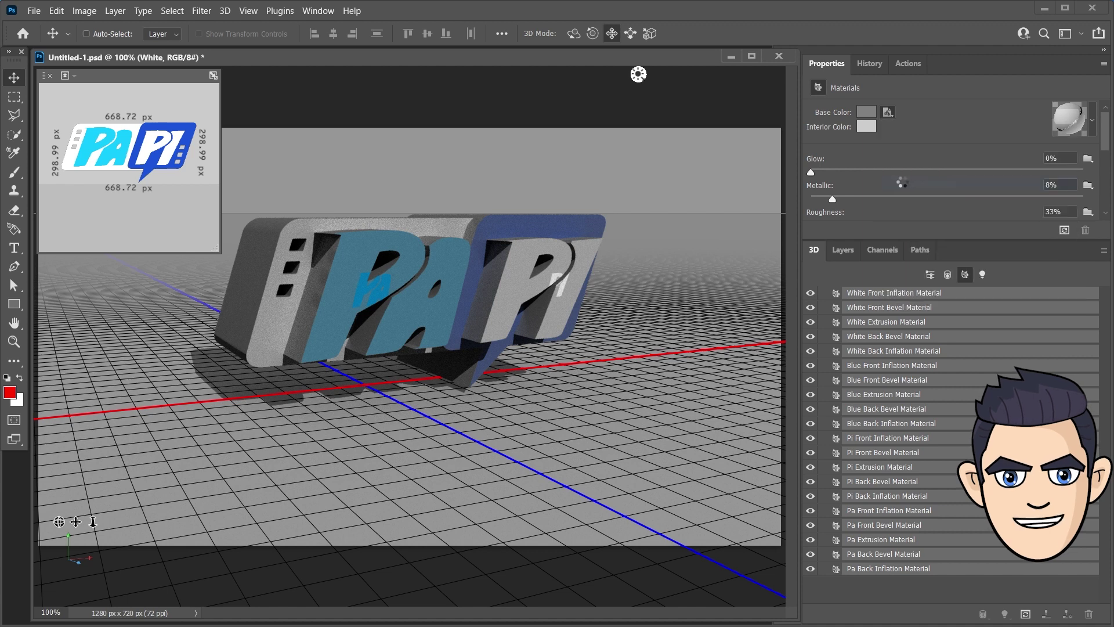
pyautogui.click(844, 250)
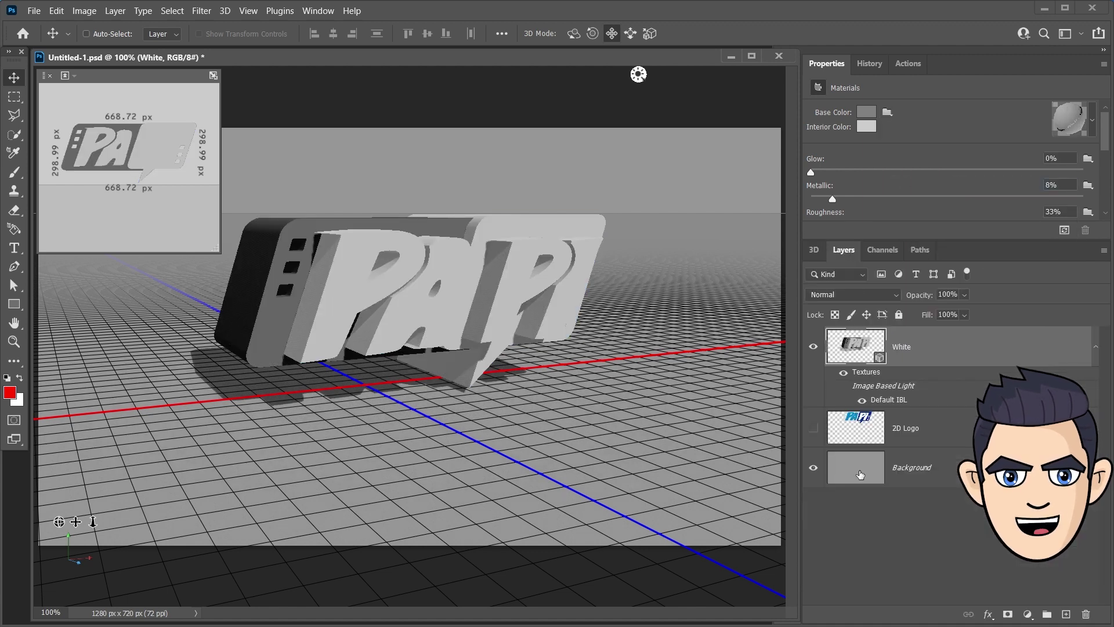
pyautogui.click(813, 430)
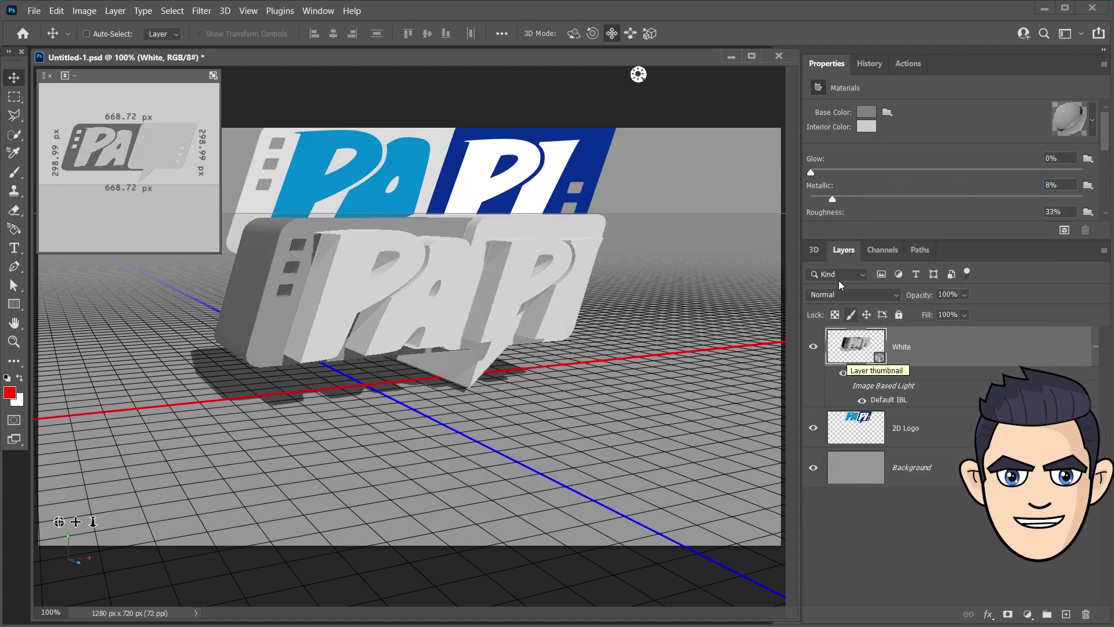
pyautogui.click(814, 250)
# Step: Give all White materials a light grey base colour sampled from the 2D logo
pyautogui.click(878, 295)
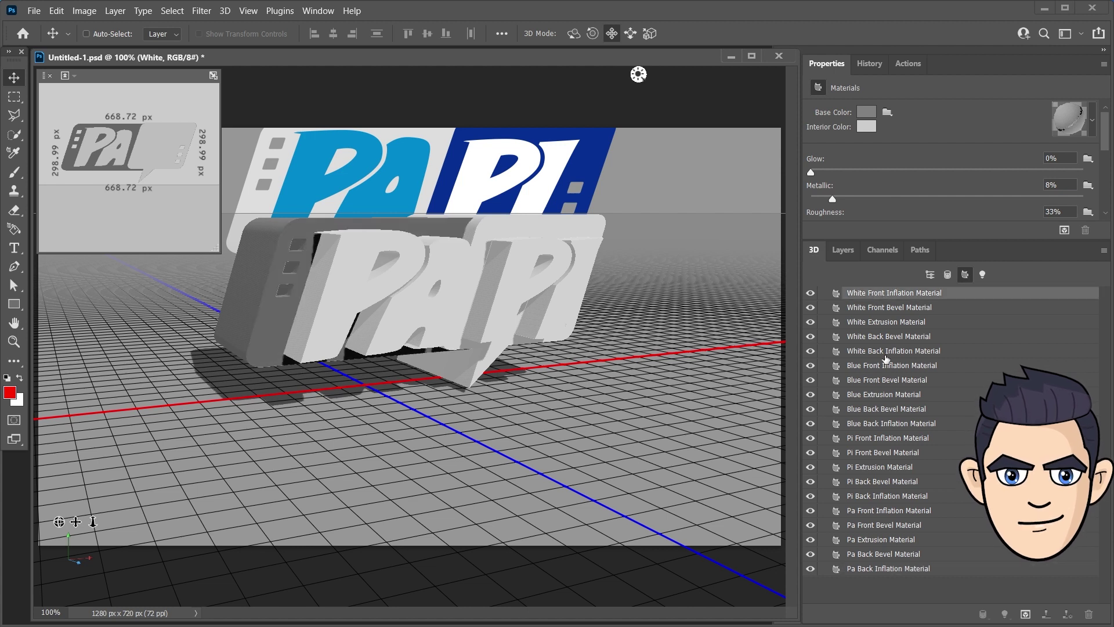
pyautogui.keyDown('shift'); pyautogui.click(885, 352); pyautogui.keyUp('shift')
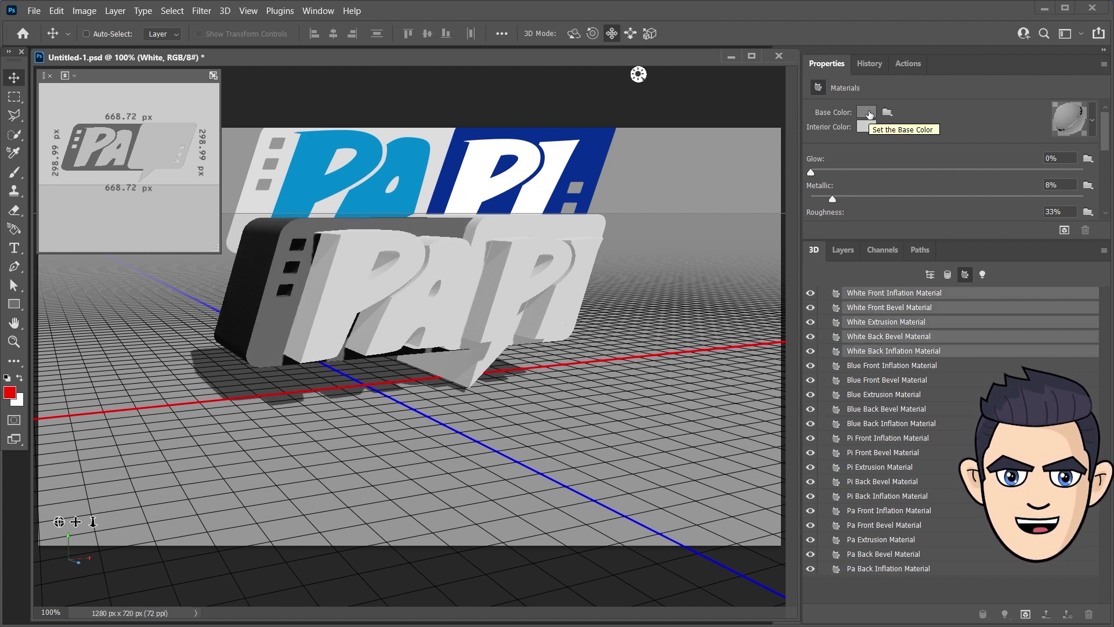
pyautogui.click(867, 112)
pyautogui.click(445, 140)
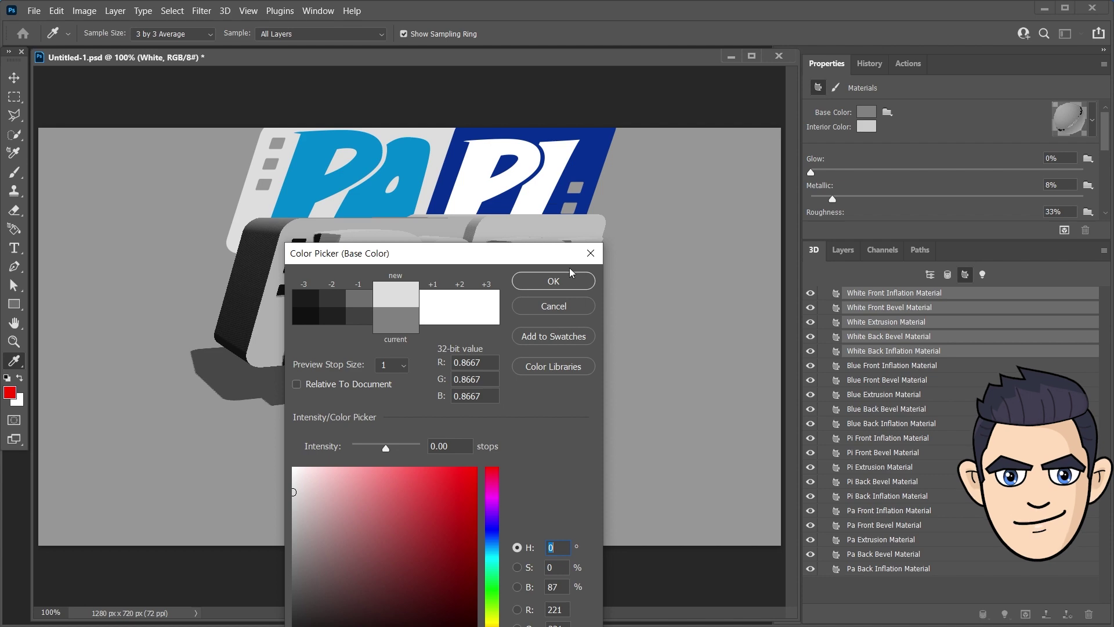
pyautogui.click(552, 280)
# Step: Give all Blue materials the dark blue base colour sampled from the 2D logo
pyautogui.click(886, 366)
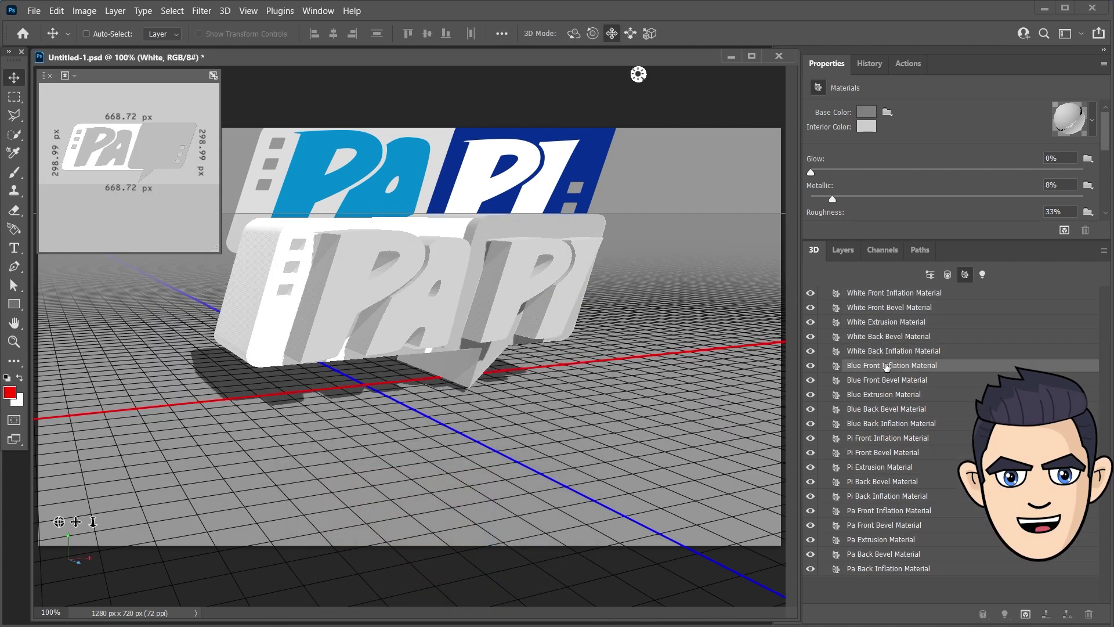
pyautogui.keyDown('shift'); pyautogui.click(876, 425); pyautogui.keyUp('shift')
pyautogui.click(867, 112)
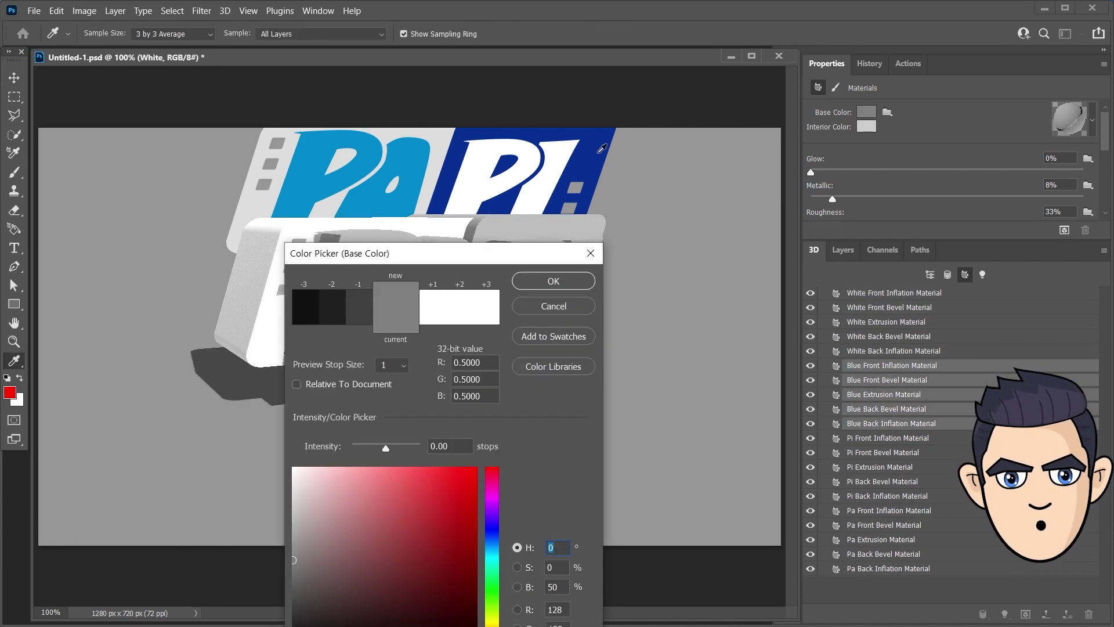
pyautogui.click(586, 151)
pyautogui.click(548, 281)
# Step: Set the Pi materials' base colour to white
pyautogui.click(888, 438)
pyautogui.keyDown('shift'); pyautogui.click(875, 496); pyautogui.keyUp('shift')
pyautogui.click(867, 112)
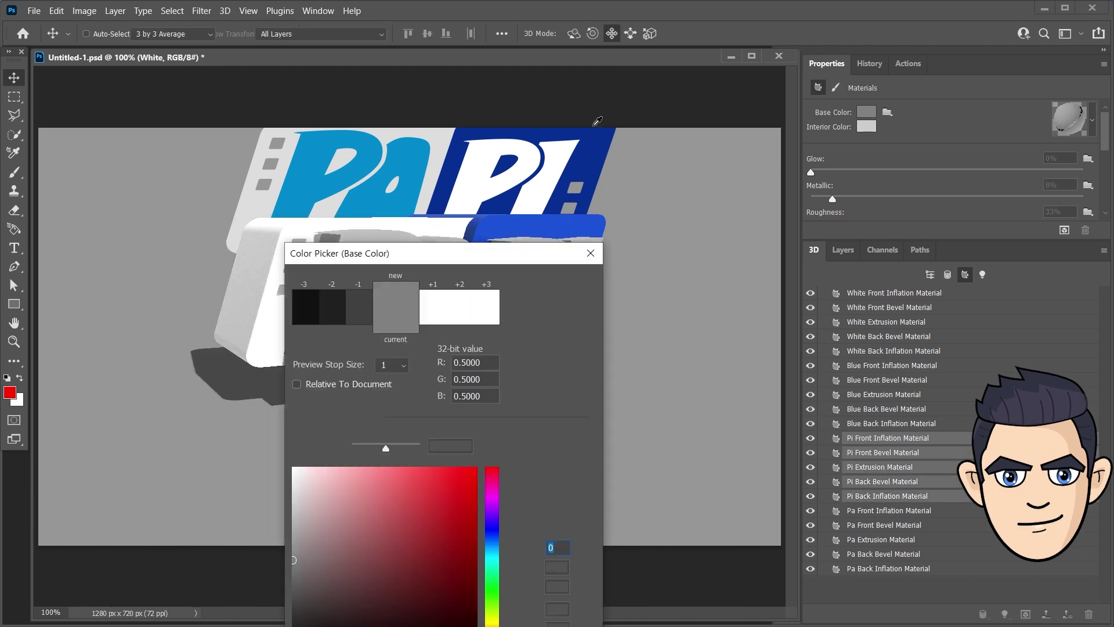
pyautogui.click(552, 281)
pyautogui.click(883, 525)
# Step: Give all Pa materials the cyan base colour sampled from the PA letters
pyautogui.keyDown('shift'); pyautogui.click(887, 568); pyautogui.keyUp('shift')
pyautogui.click(866, 112)
pyautogui.click(487, 539)
pyautogui.click(552, 280)
pyautogui.click(887, 510)
pyautogui.keyDown('shift'); pyautogui.click(887, 568); pyautogui.keyUp('shift')
pyautogui.click(866, 112)
pyautogui.click(492, 522)
pyautogui.click(552, 281)
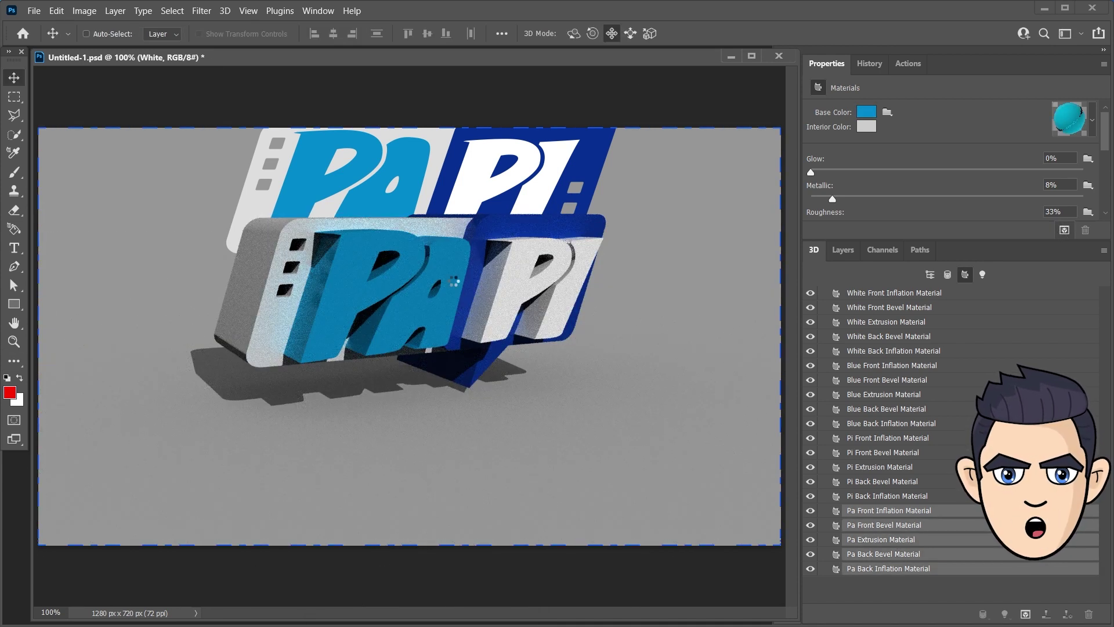
# Step: Stop the preview render and hide the 2D Logo reference layer
pyautogui.press('Escape')
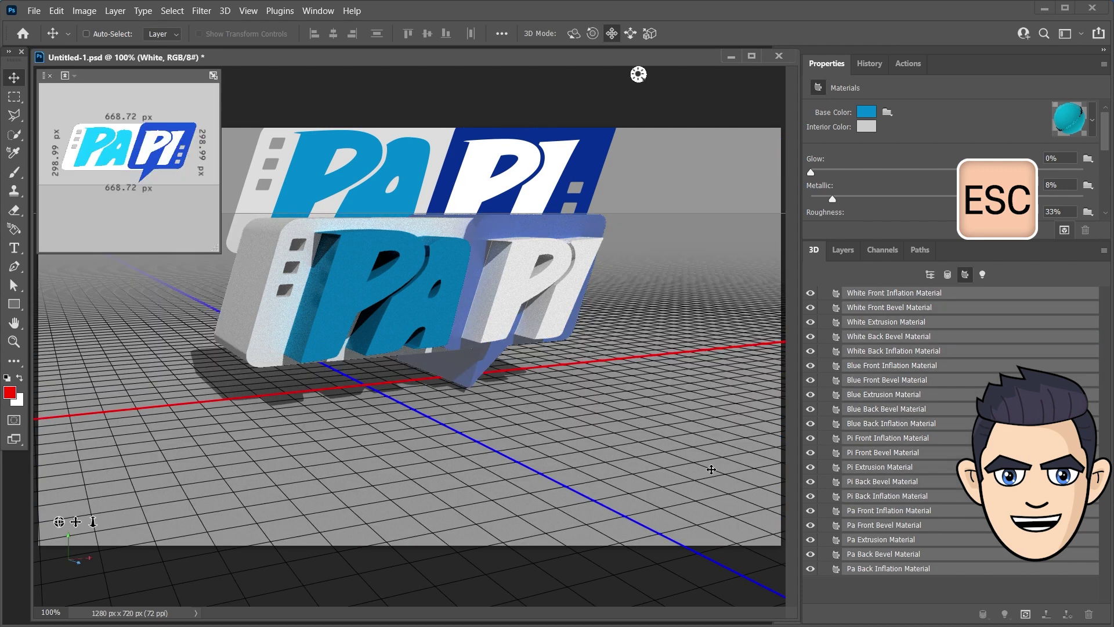
pyautogui.click(843, 250)
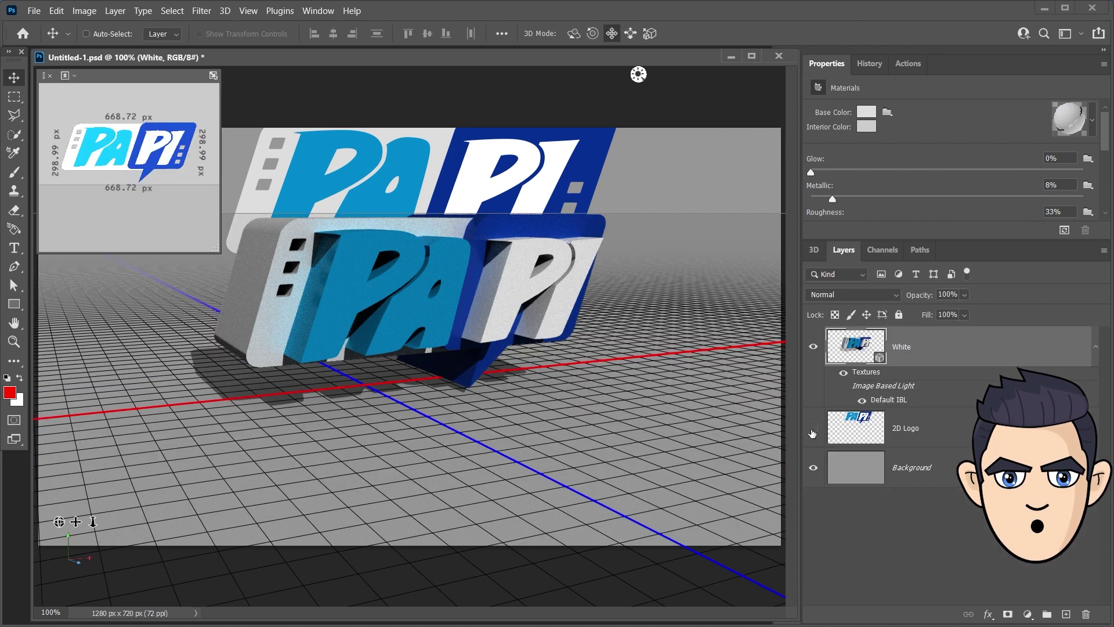
pyautogui.click(813, 250)
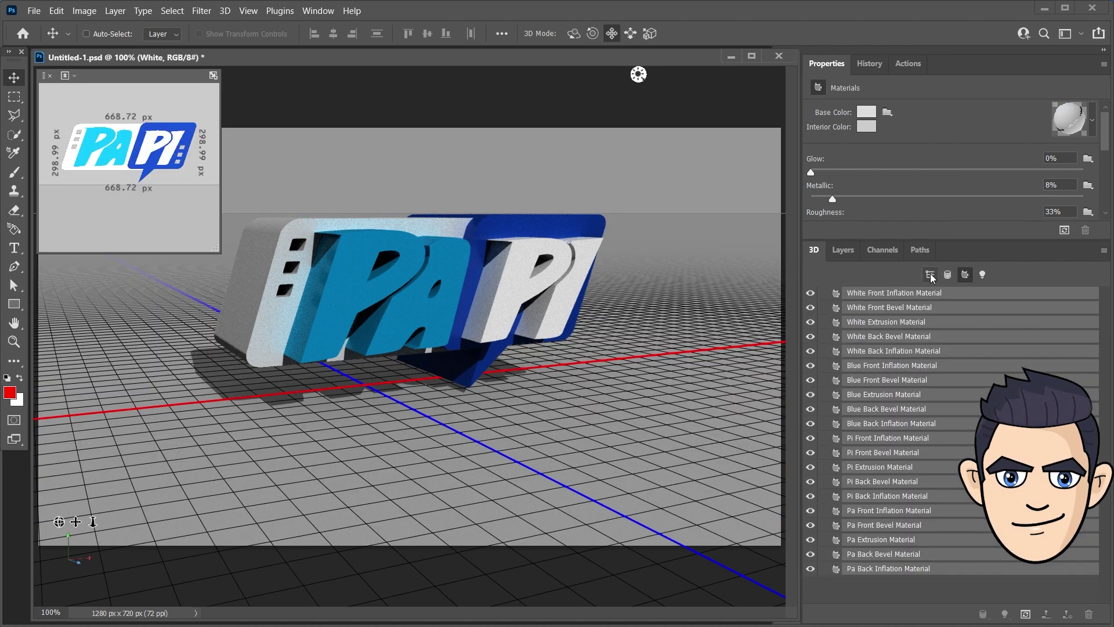
pyautogui.click(929, 275)
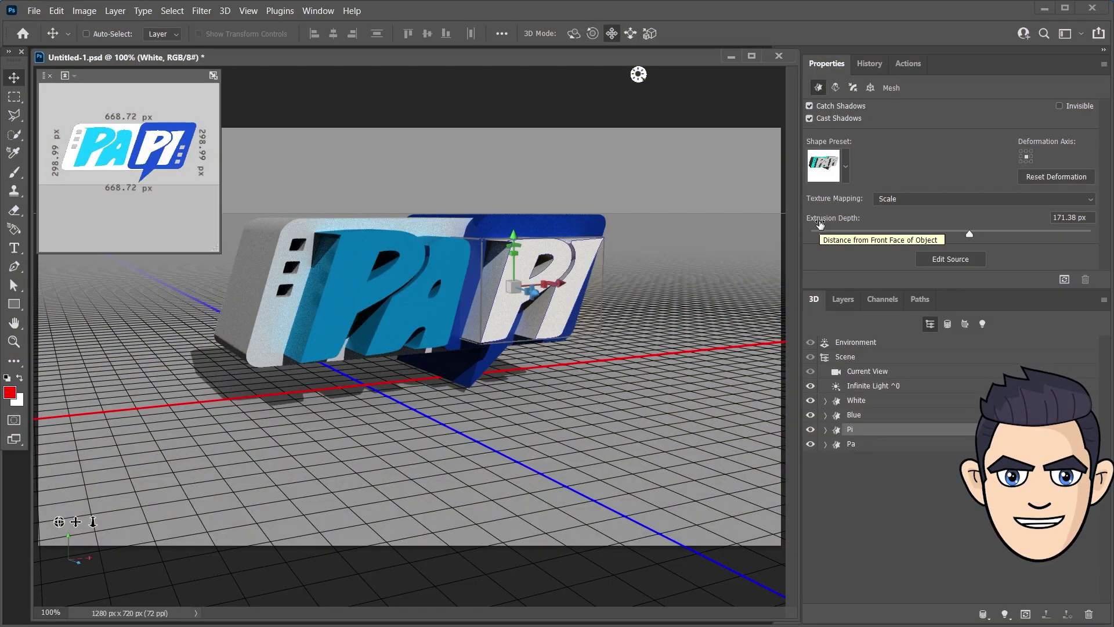
# Step: Experiment with deeper extrusion on the PA letters, then select Pi and Pa together
pyautogui.moveTo(970, 233); pyautogui.dragTo(949, 246)
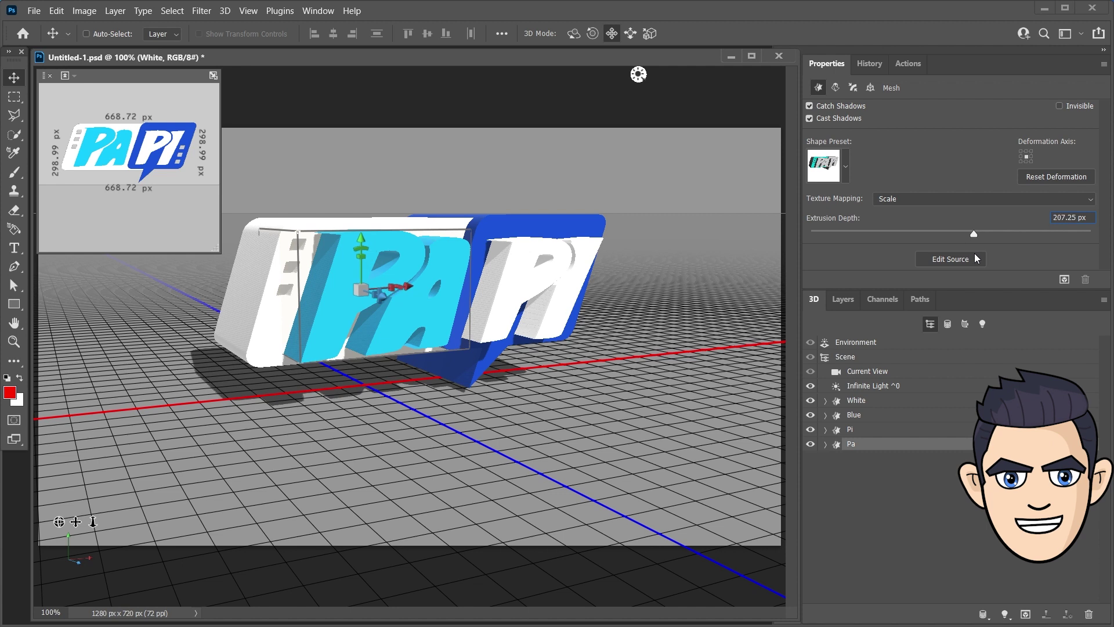
pyautogui.moveTo(949, 246); pyautogui.dragTo(929, 255)
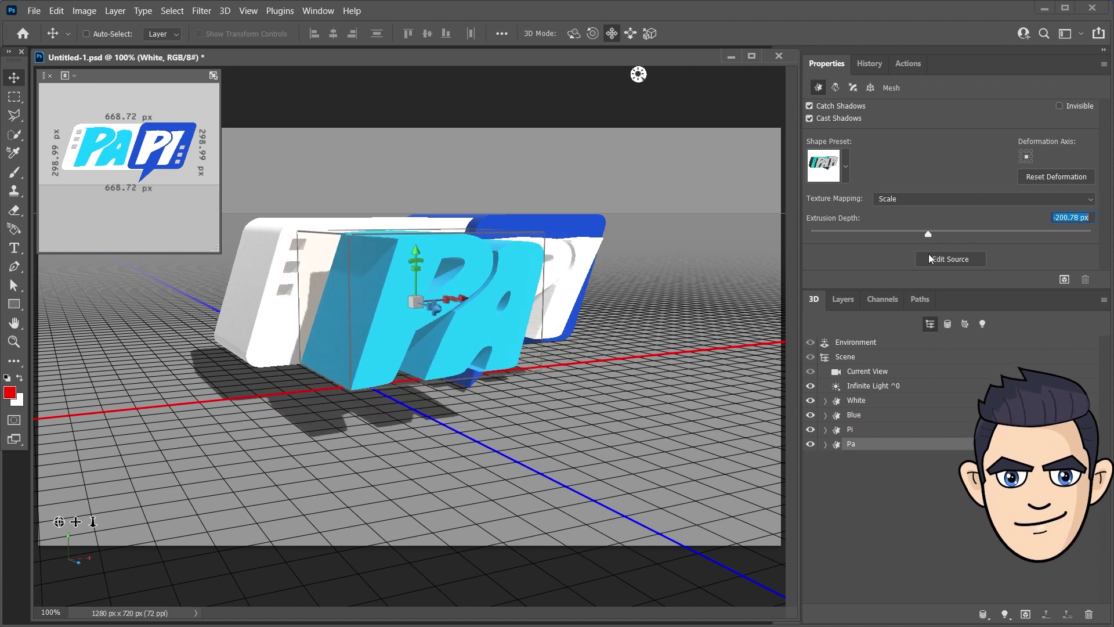
pyautogui.click(845, 169)
pyautogui.click(890, 138)
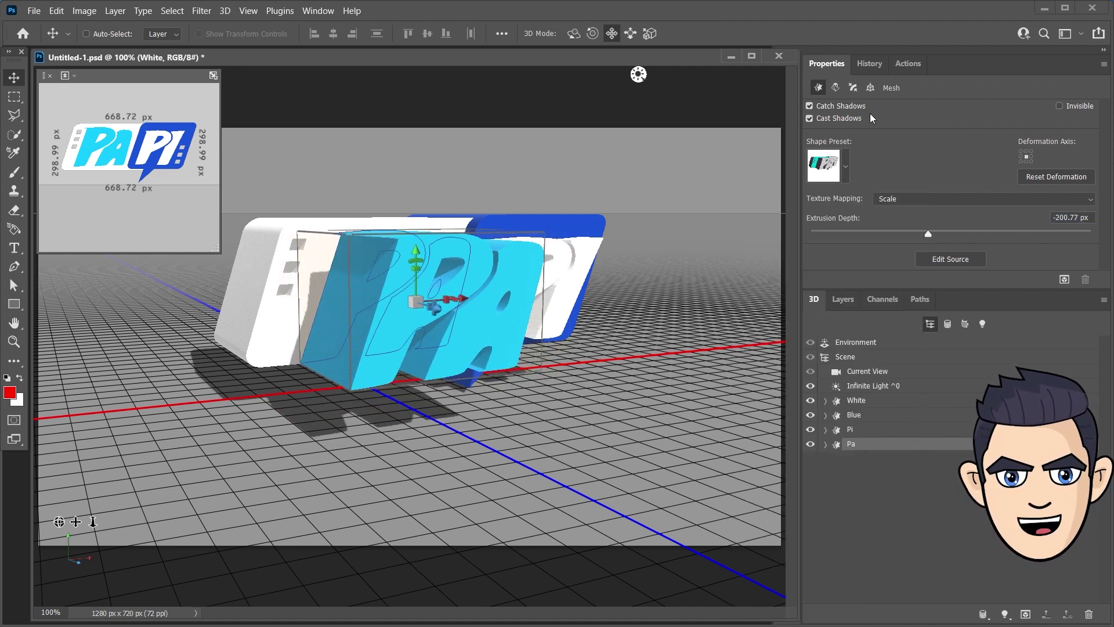
pyautogui.click(853, 87)
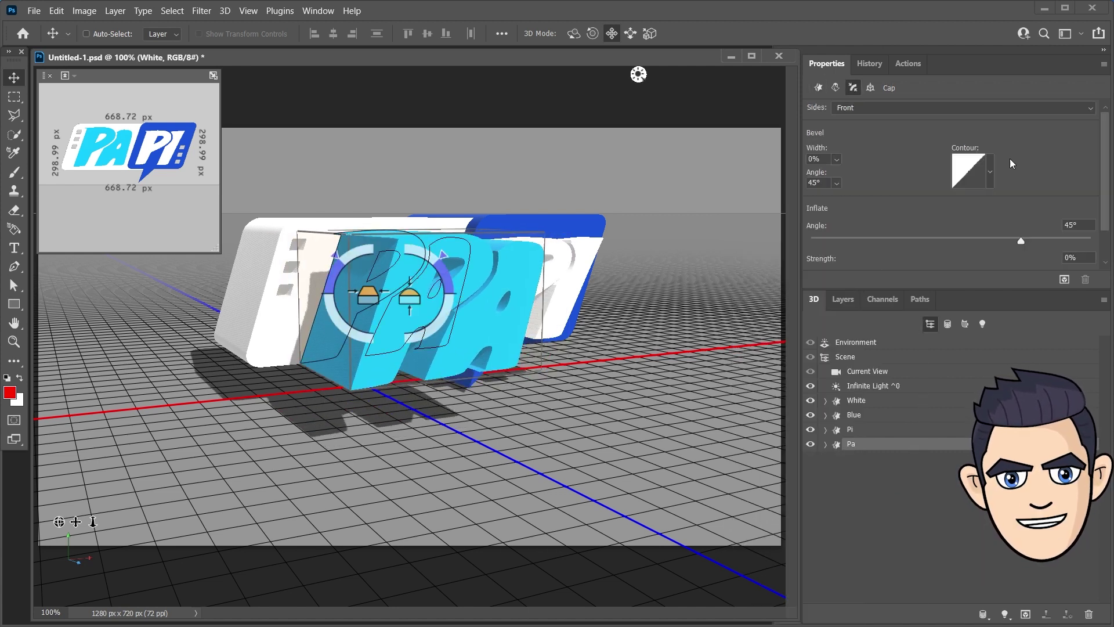
pyautogui.click(870, 444)
pyautogui.keyDown('shift'); pyautogui.click(885, 445); pyautogui.keyUp('shift')
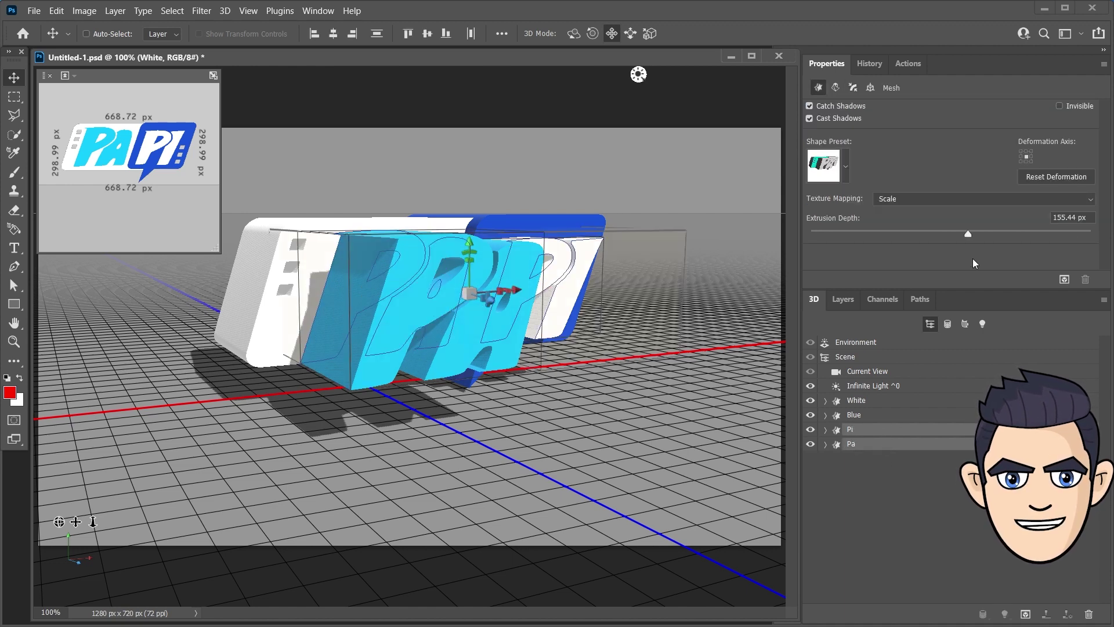
# Step: Set the Pi and Pa letters' extrusion depth to 100 px
pyautogui.moveTo(968, 234); pyautogui.dragTo(969, 233)
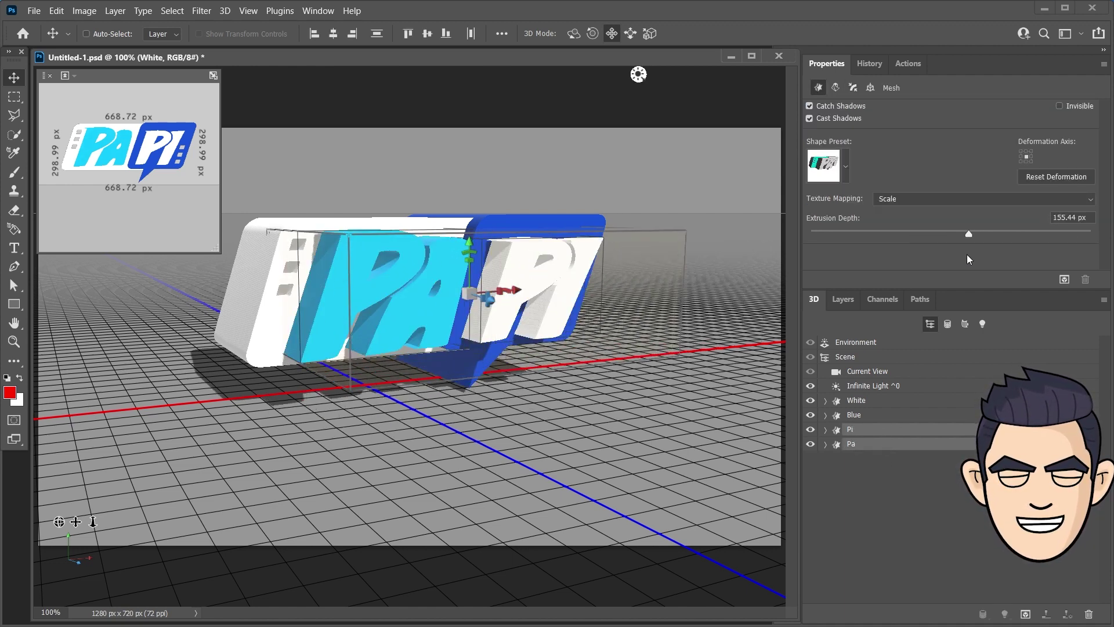
pyautogui.moveTo(968, 234); pyautogui.dragTo(962, 234)
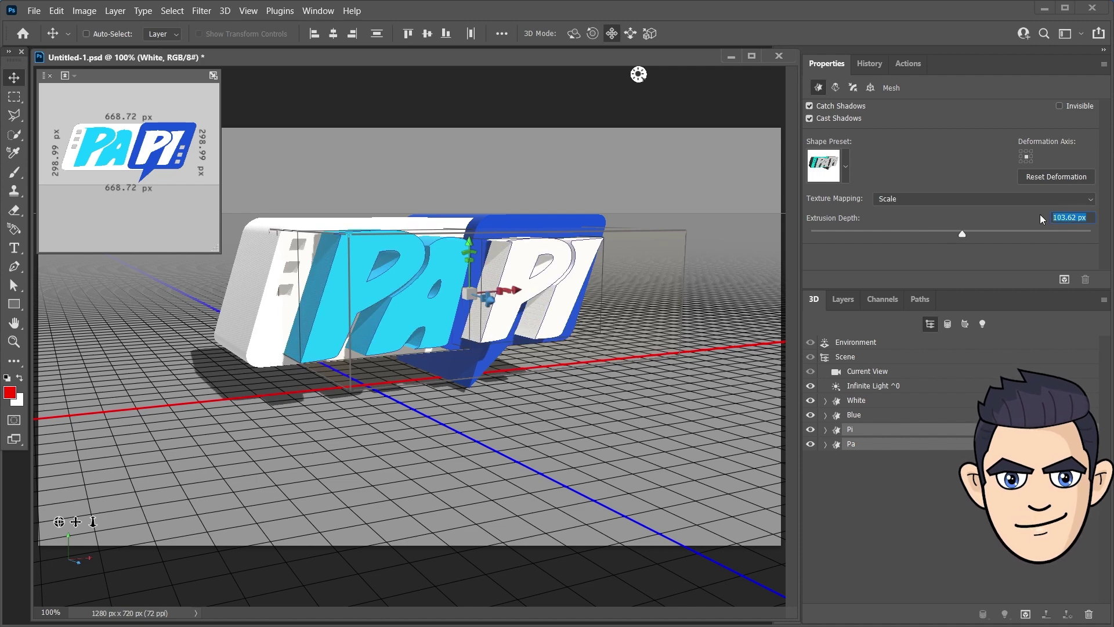
pyautogui.write('100')
pyautogui.press('Return')
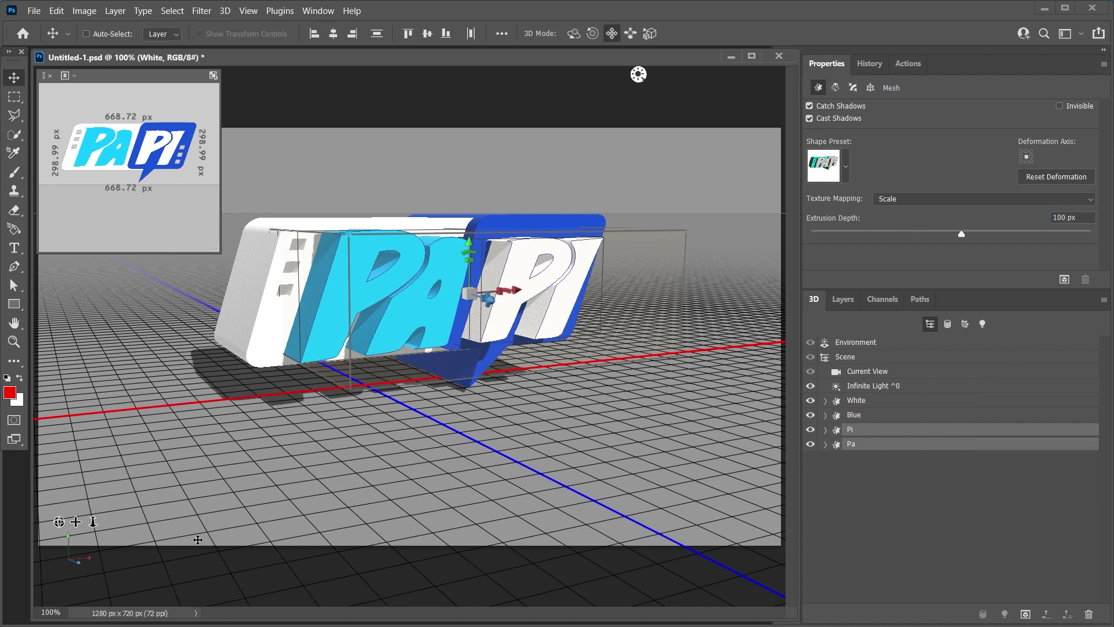
# Step: Apply the Bevel shape preset to the Pi and Pa letters
pyautogui.moveTo(58, 522)
pyautogui.mouseDown()
pyautogui.moveTo(64, 552)
pyautogui.moveTo(61, 522)
pyautogui.mouseUp()
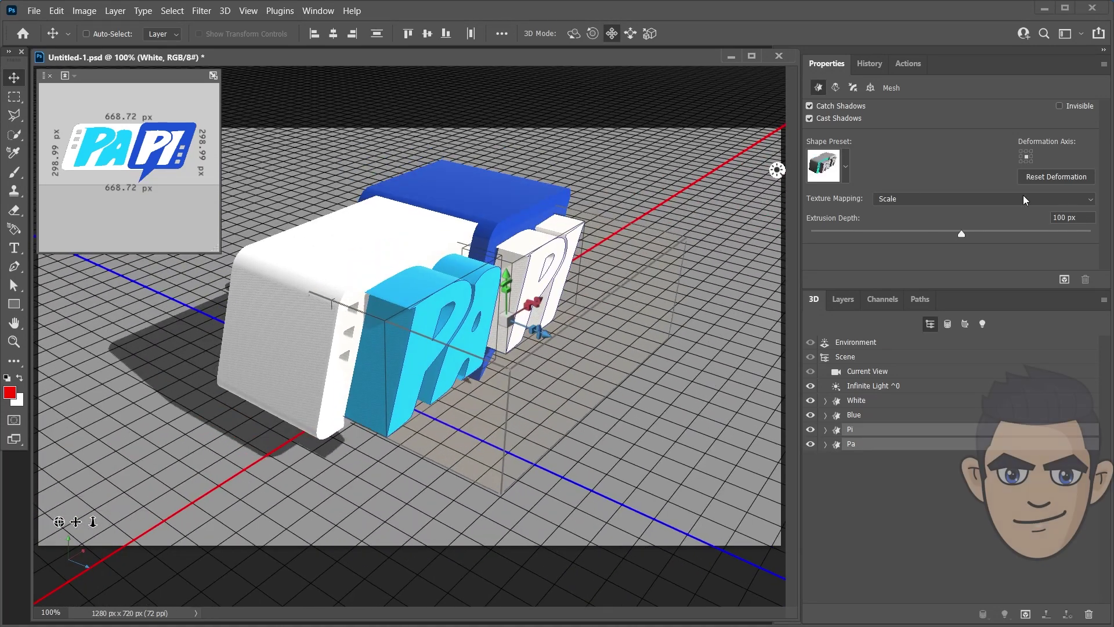
pyautogui.click(845, 166)
pyautogui.click(813, 218)
pyautogui.click(924, 153)
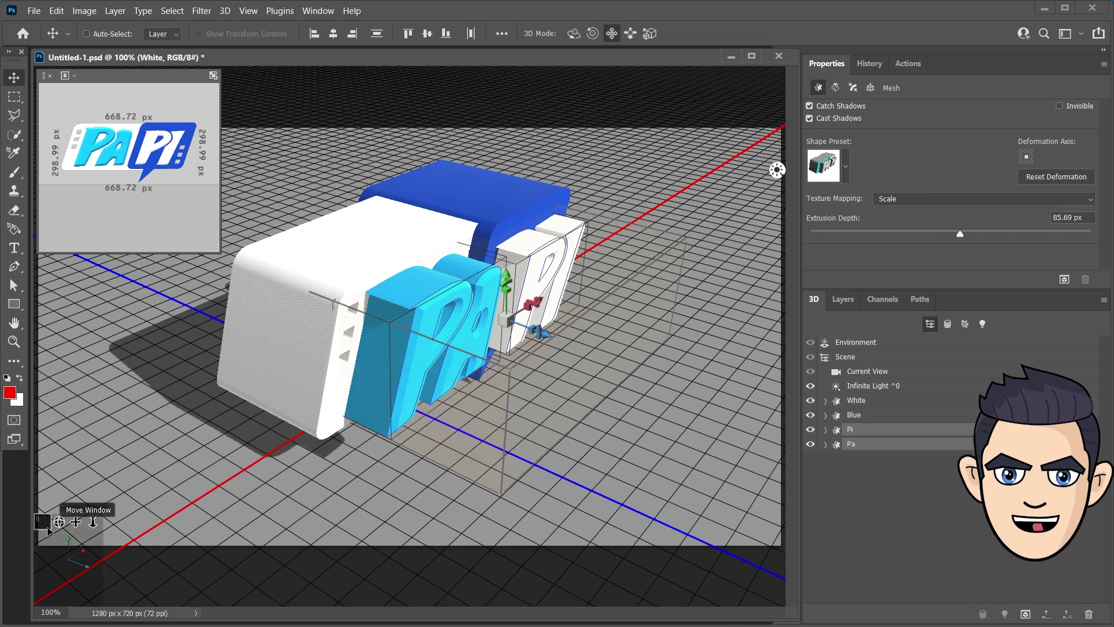
pyautogui.moveTo(93, 521); pyautogui.dragTo(117, 602)
pyautogui.moveTo(59, 521)
pyautogui.mouseDown()
pyautogui.moveTo(46, 518)
pyautogui.moveTo(58, 521)
pyautogui.mouseUp()
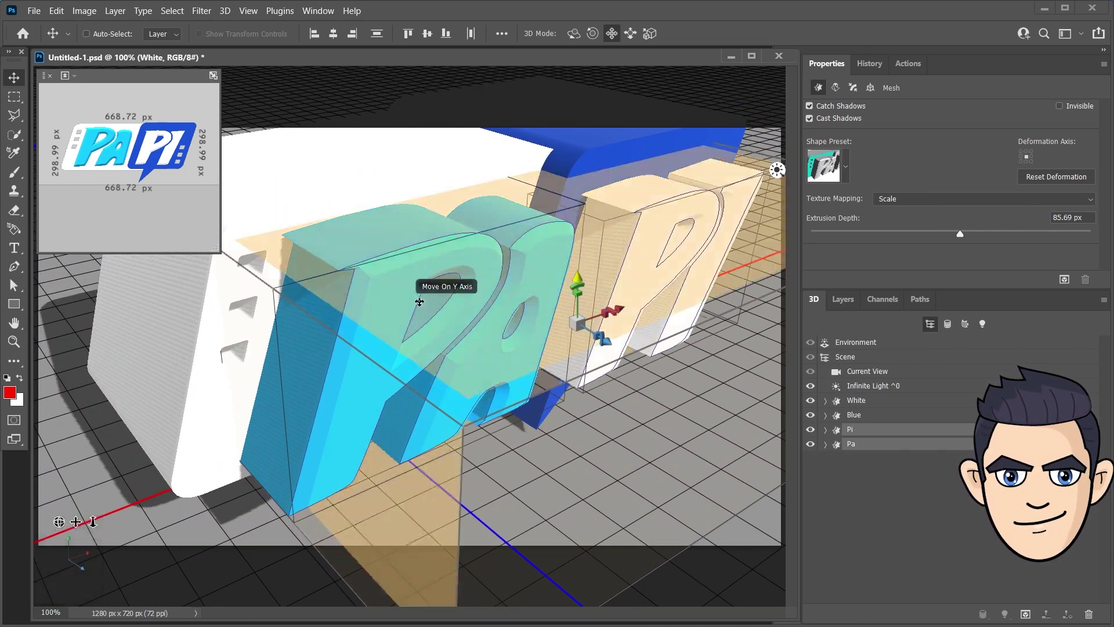
pyautogui.click(854, 87)
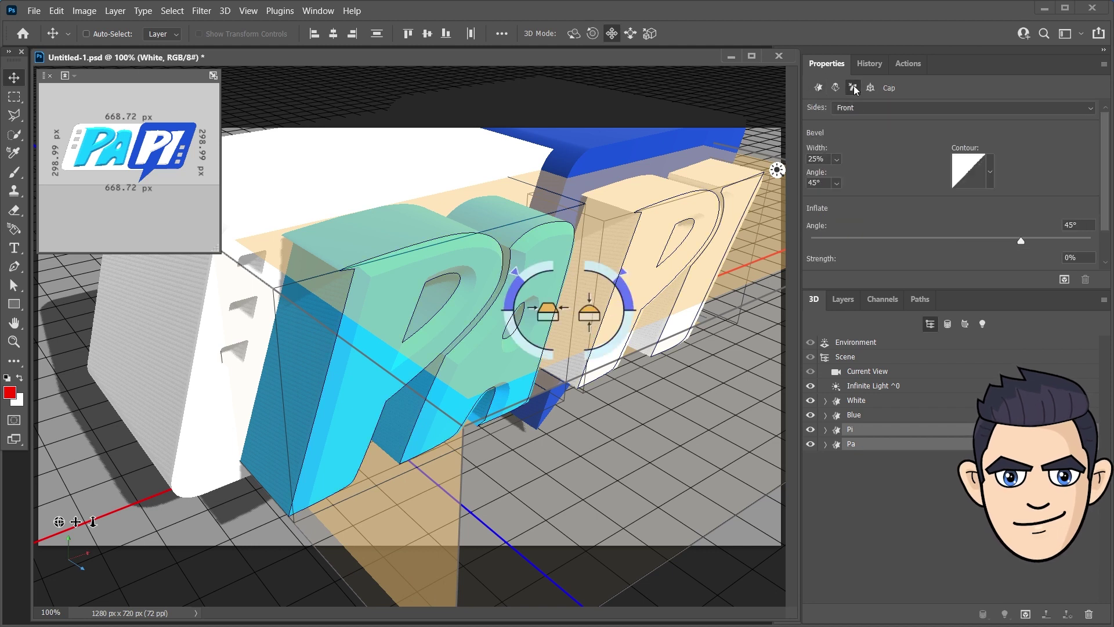
# Step: Set the front cap bevel width of the letters to 10%
pyautogui.click(853, 108)
pyautogui.click(851, 121)
pyautogui.click(836, 159)
pyautogui.moveTo(844, 175); pyautogui.dragTo(842, 183)
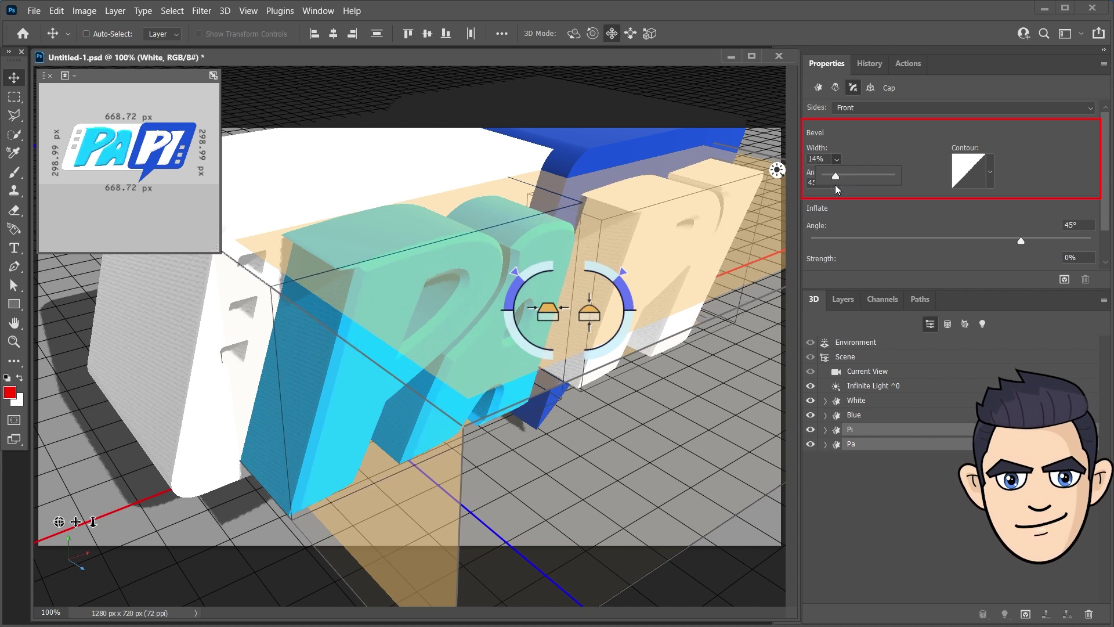
pyautogui.moveTo(842, 183); pyautogui.dragTo(842, 183)
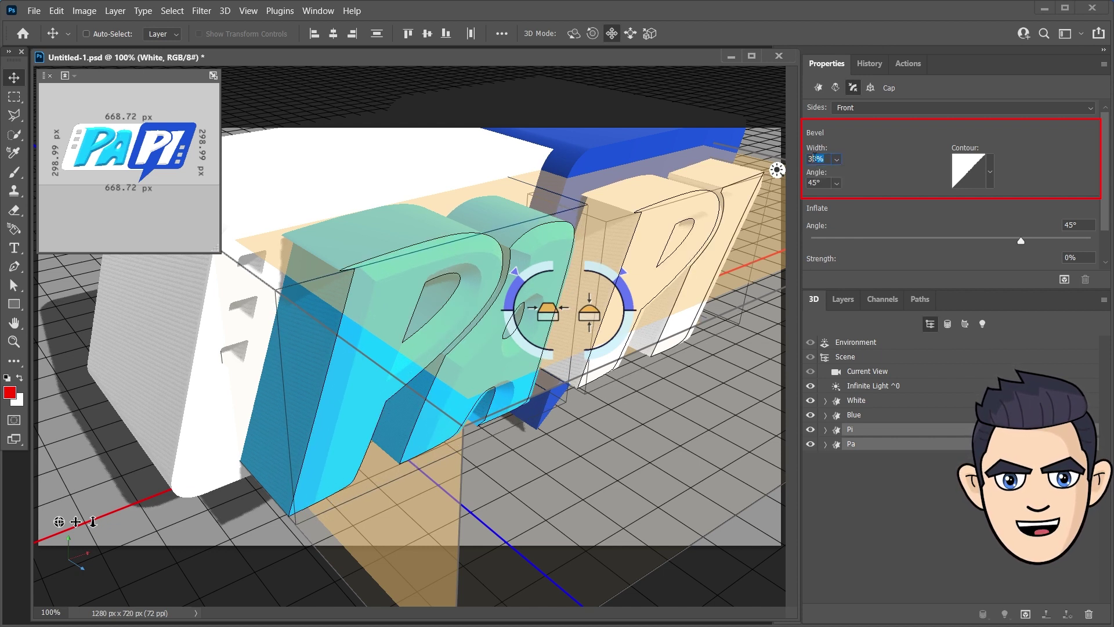
pyautogui.write('10')
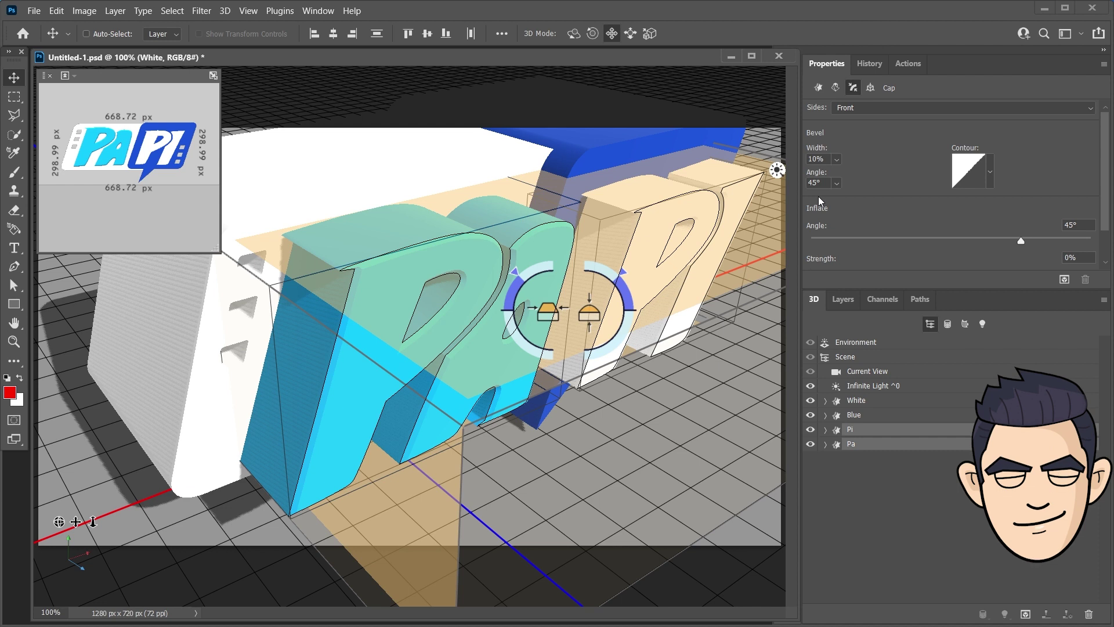
# Step: Set the front inflate angle to 40° and inflate strength to 6%
pyautogui.moveTo(812, 273)
pyautogui.mouseDown()
pyautogui.moveTo(861, 280)
pyautogui.moveTo(776, 281)
pyautogui.mouseUp()
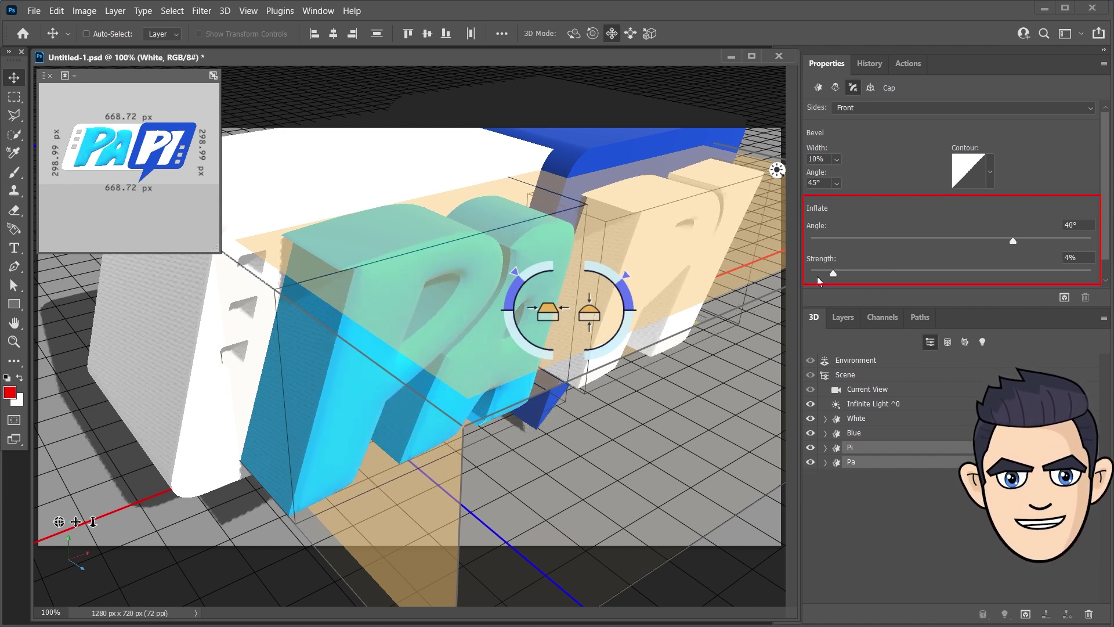
pyautogui.moveTo(826, 294)
pyautogui.mouseDown()
pyautogui.moveTo(874, 286)
pyautogui.moveTo(828, 286)
pyautogui.mouseUp()
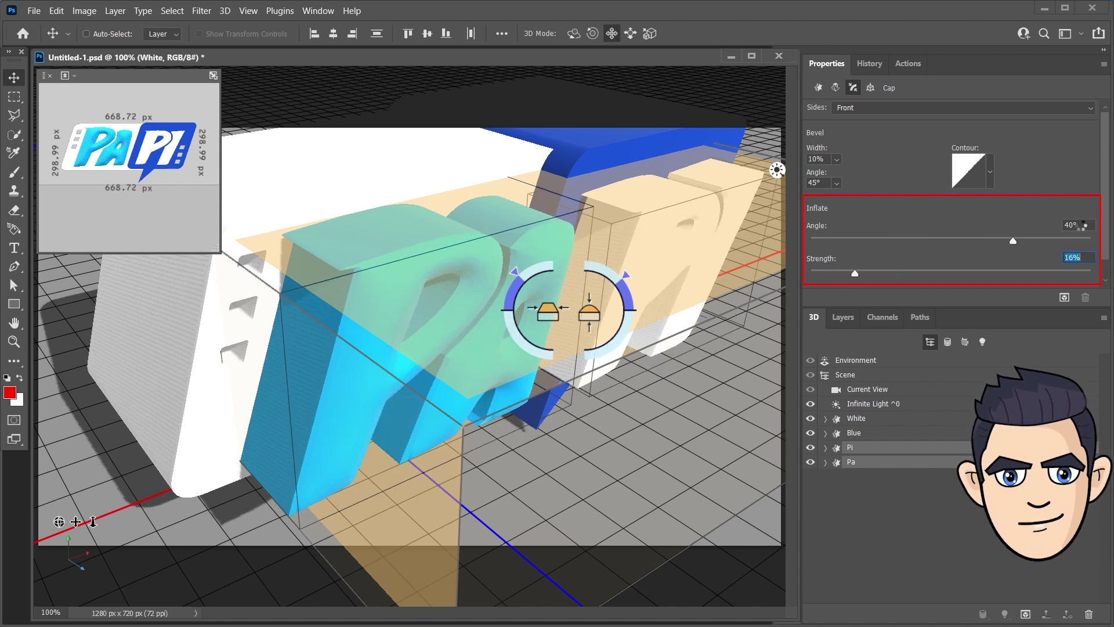
pyautogui.moveTo(1012, 240)
pyautogui.mouseDown()
pyautogui.moveTo(864, 247)
pyautogui.moveTo(994, 248)
pyautogui.mouseUp()
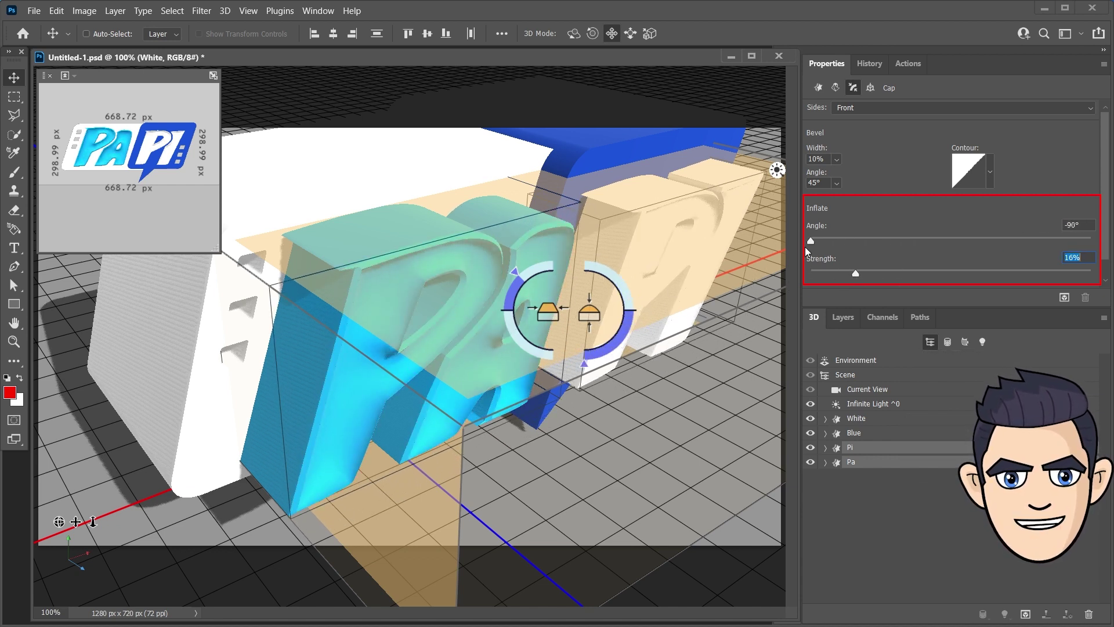
pyautogui.click(1077, 225)
pyautogui.write('73')
pyautogui.press('Return')
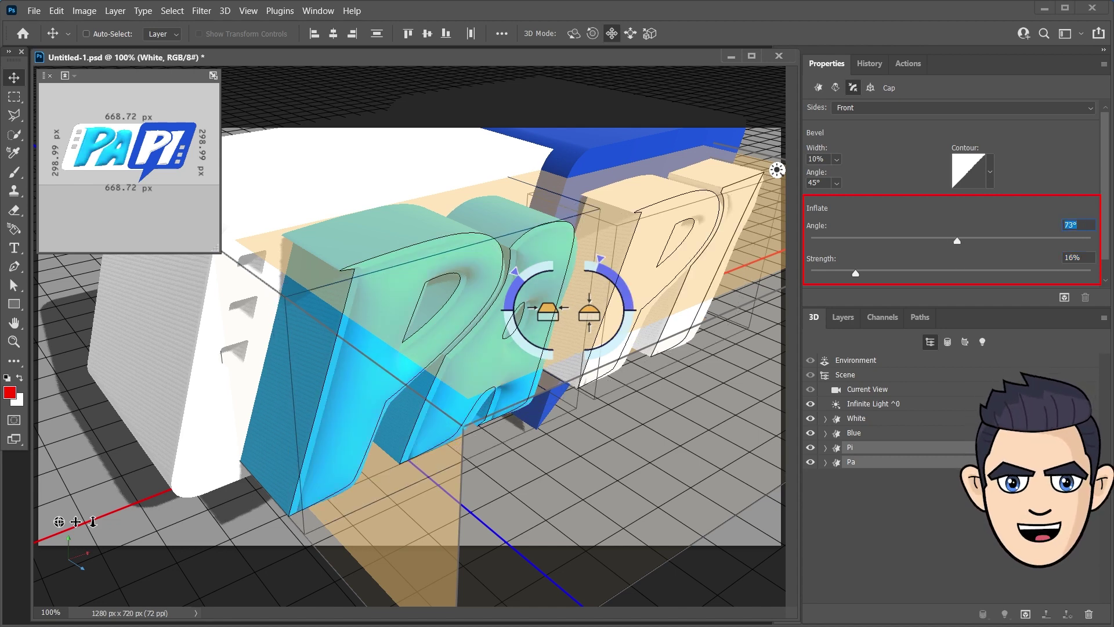
pyautogui.write('40')
pyautogui.press('Return')
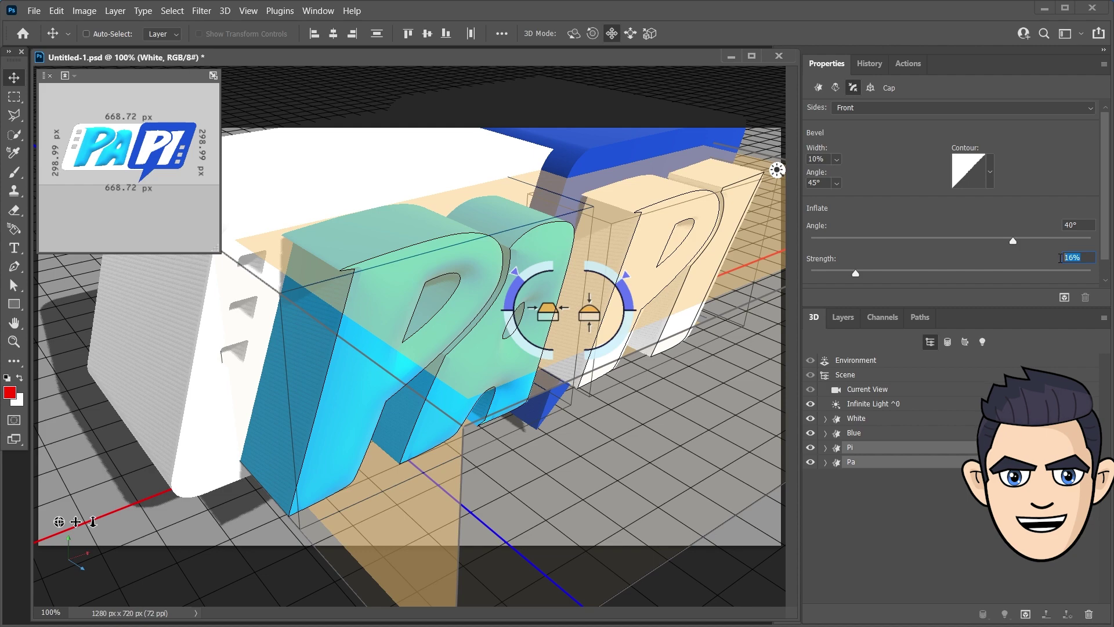
pyautogui.write('6')
pyautogui.press('Return')
pyautogui.moveTo(76, 521); pyautogui.dragTo(58, 521)
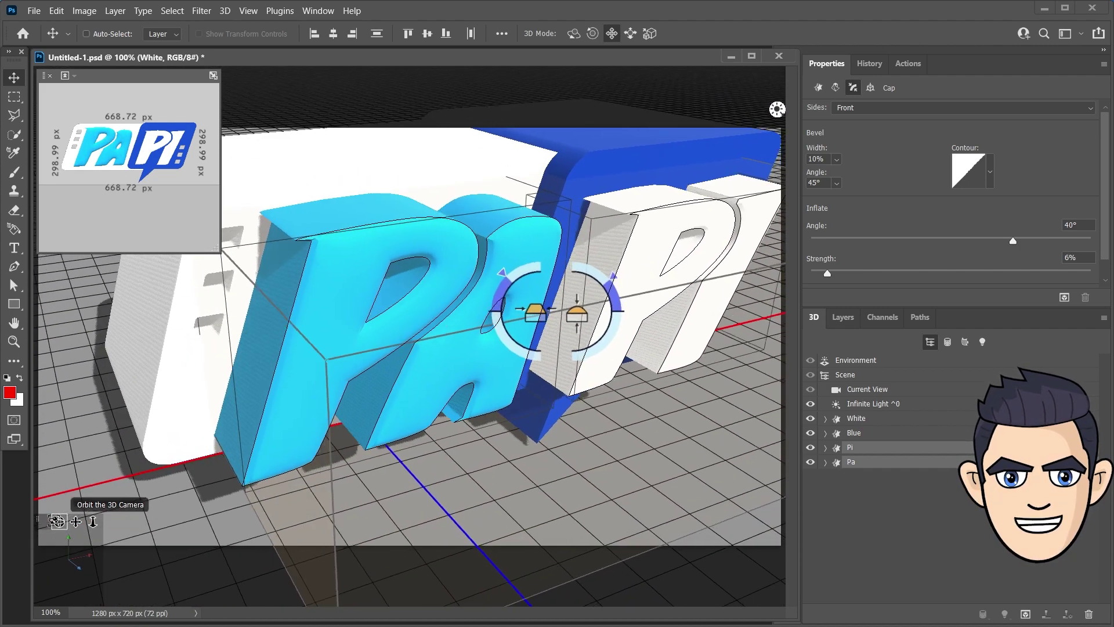
# Step: Apply the Inflate shape preset to the White and Blue backings with 2% inflate strength
pyautogui.click(853, 432)
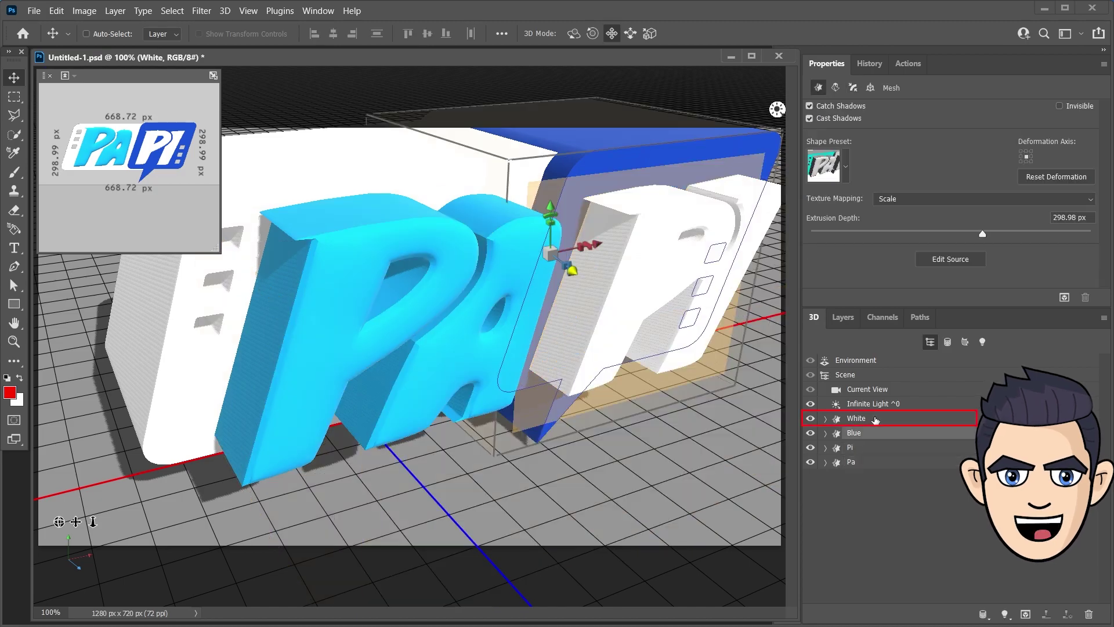
pyautogui.moveTo(99, 533)
pyautogui.mouseDown()
pyautogui.moveTo(60, 540)
pyautogui.moveTo(56, 522)
pyautogui.mouseUp()
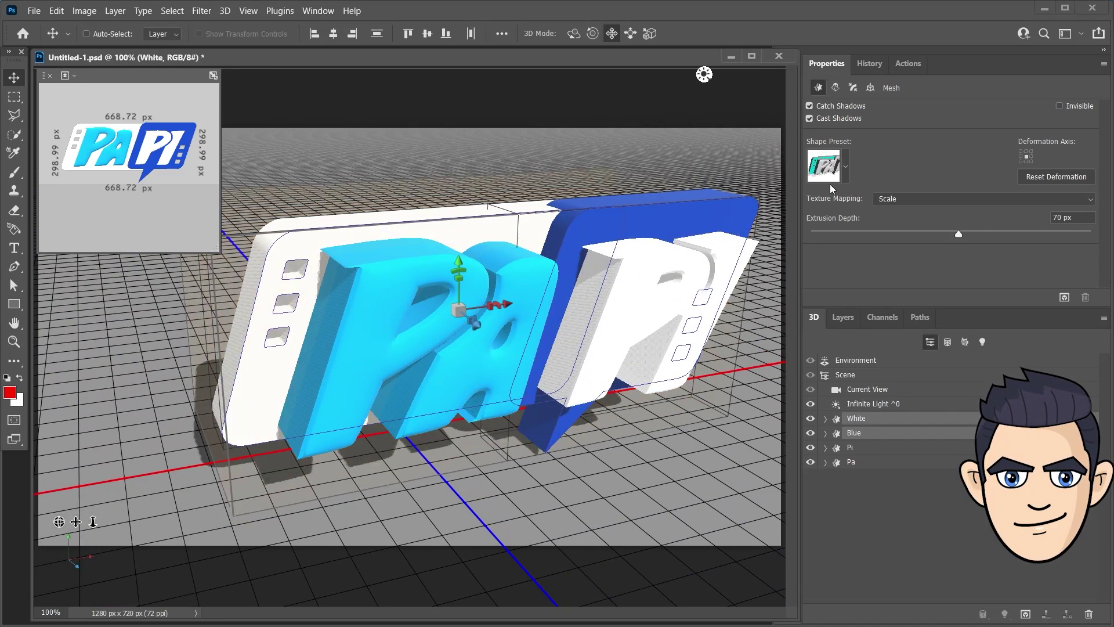
pyautogui.click(847, 168)
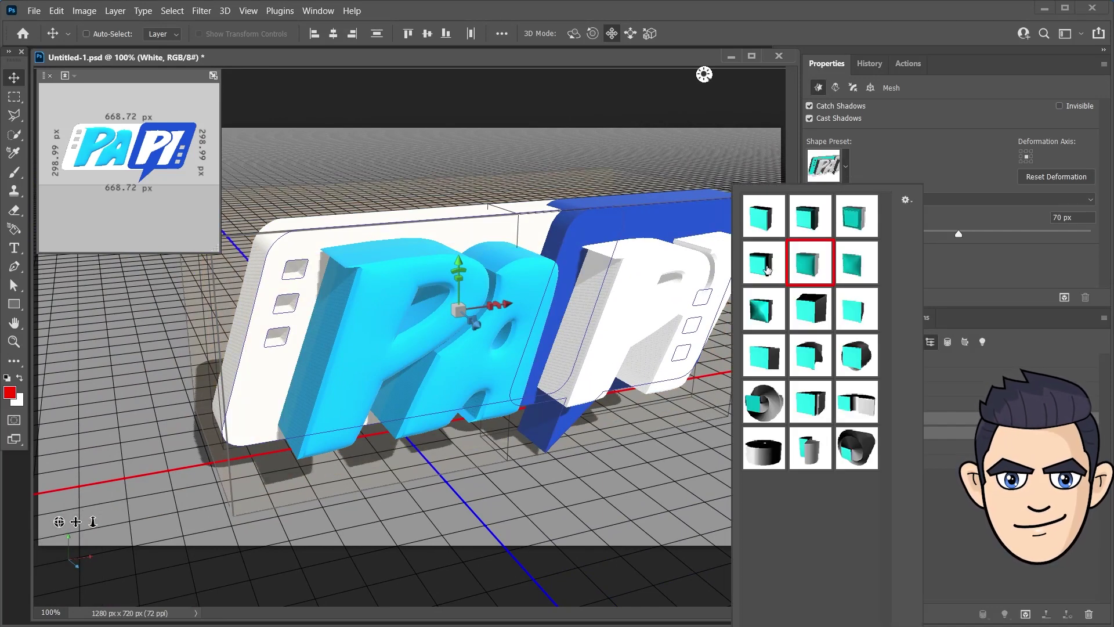
pyautogui.click(806, 271)
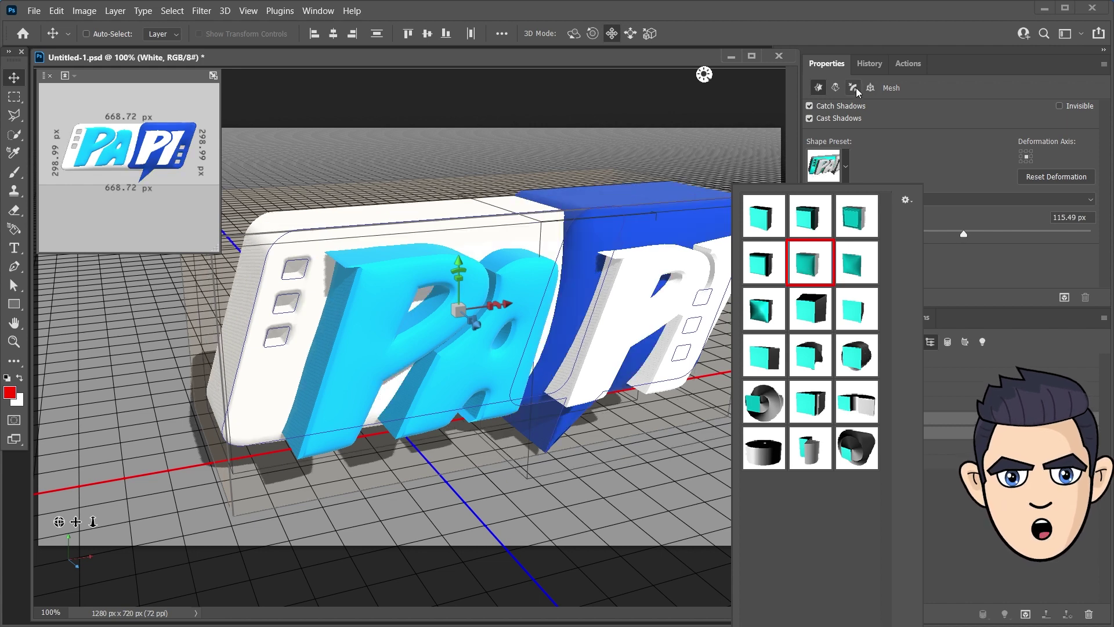
pyautogui.click(855, 89)
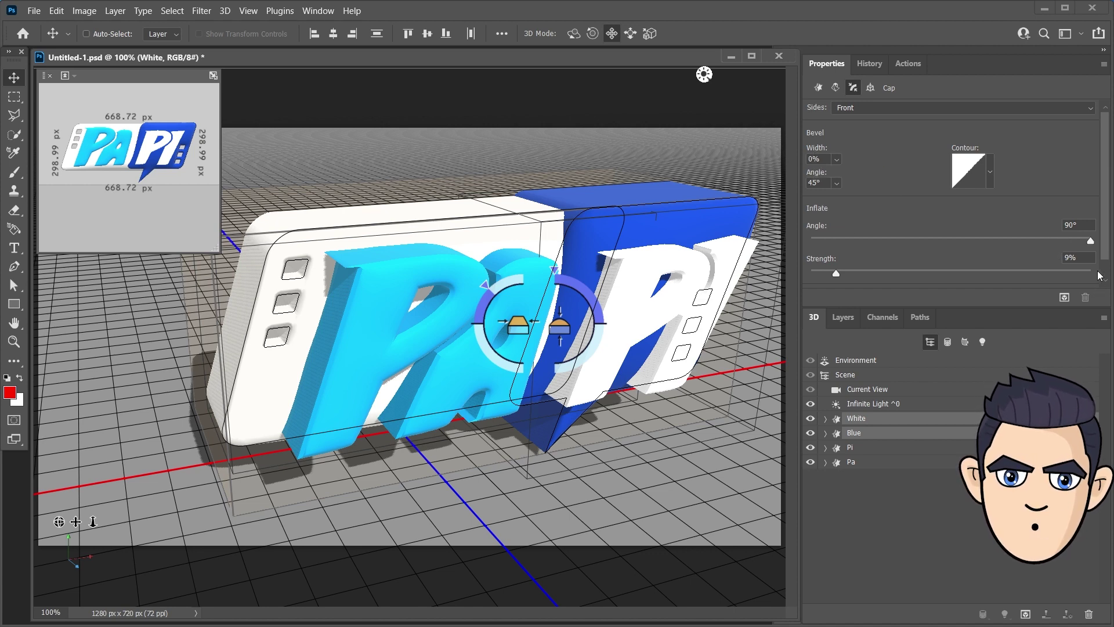
pyautogui.write('2')
pyautogui.press('Return')
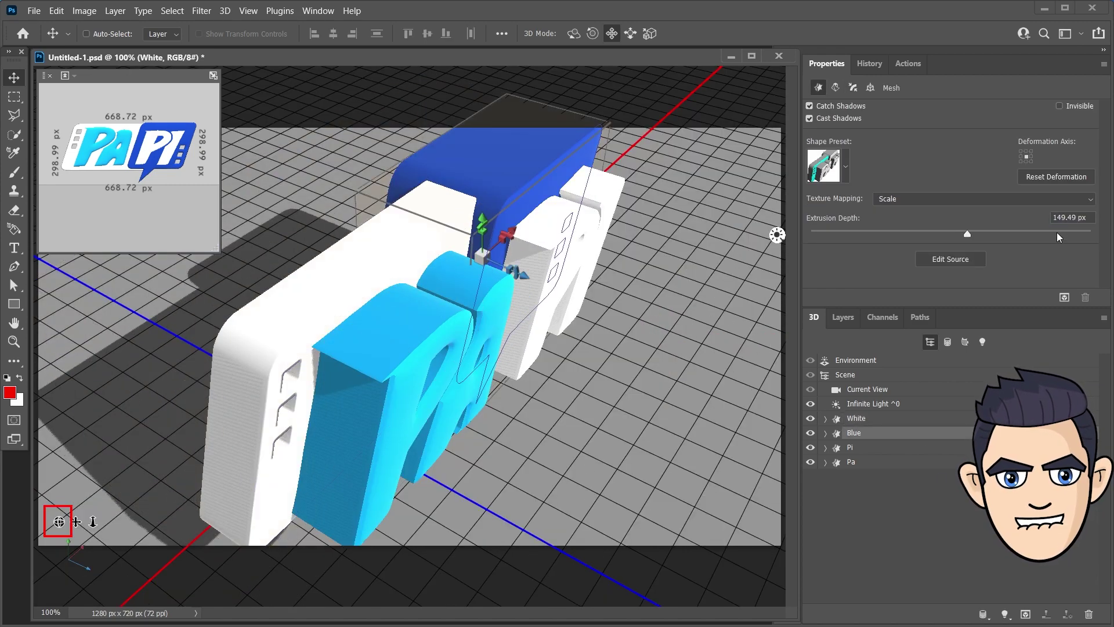
# Step: Move the Pa and Pi letters and the Blue backing along the depth axis
pyautogui.moveTo(110, 498); pyautogui.dragTo(55, 520)
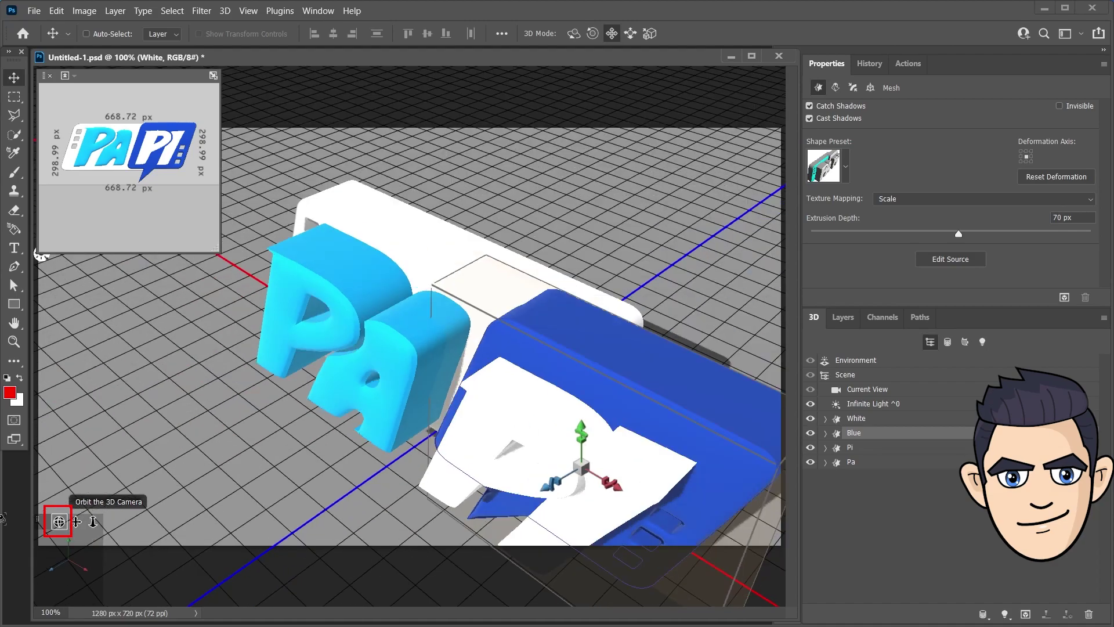
pyautogui.click(406, 406)
pyautogui.moveTo(413, 415); pyautogui.dragTo(420, 421)
pyautogui.moveTo(59, 521); pyautogui.dragTo(60, 520)
pyautogui.keyDown('shift'); pyautogui.click(580, 261); pyautogui.keyUp('shift')
pyautogui.moveTo(502, 338); pyautogui.dragTo(507, 344)
pyautogui.click(539, 243)
pyautogui.moveTo(539, 238); pyautogui.dragTo(545, 226)
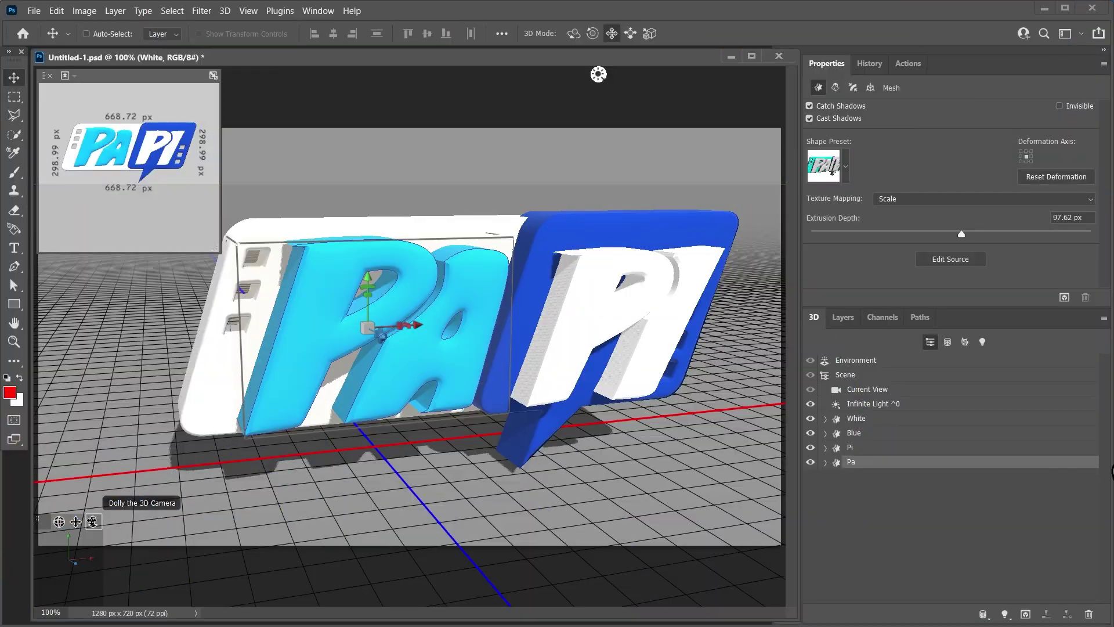
pyautogui.click(882, 417)
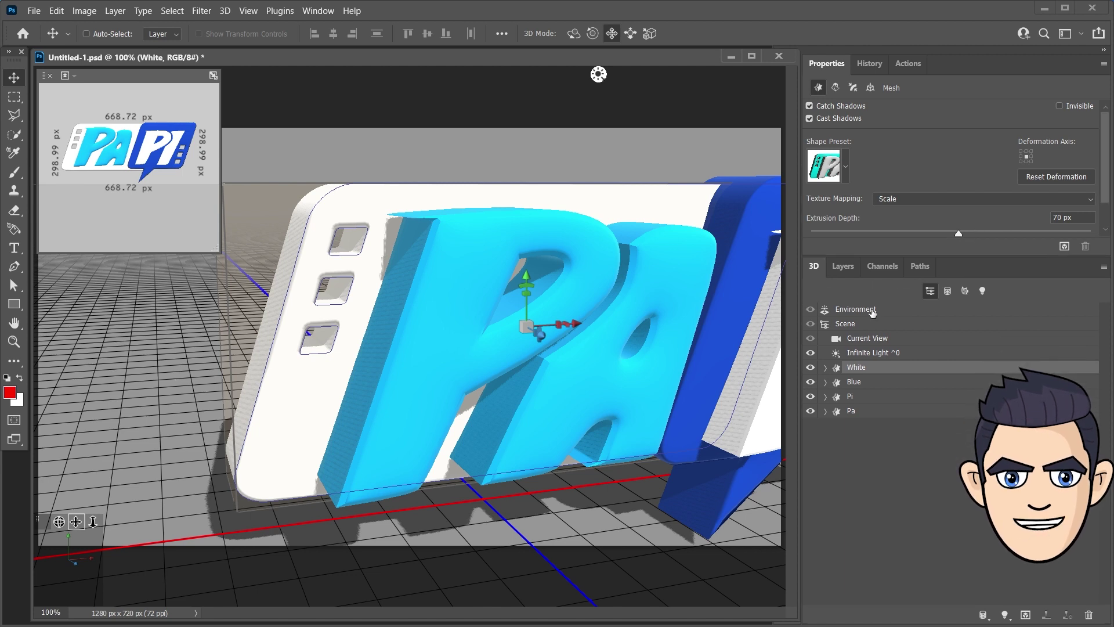
# Step: Duplicate the White mesh, name the copy White_film, and edit its source White1.psb
pyautogui.rightClick(867, 369)
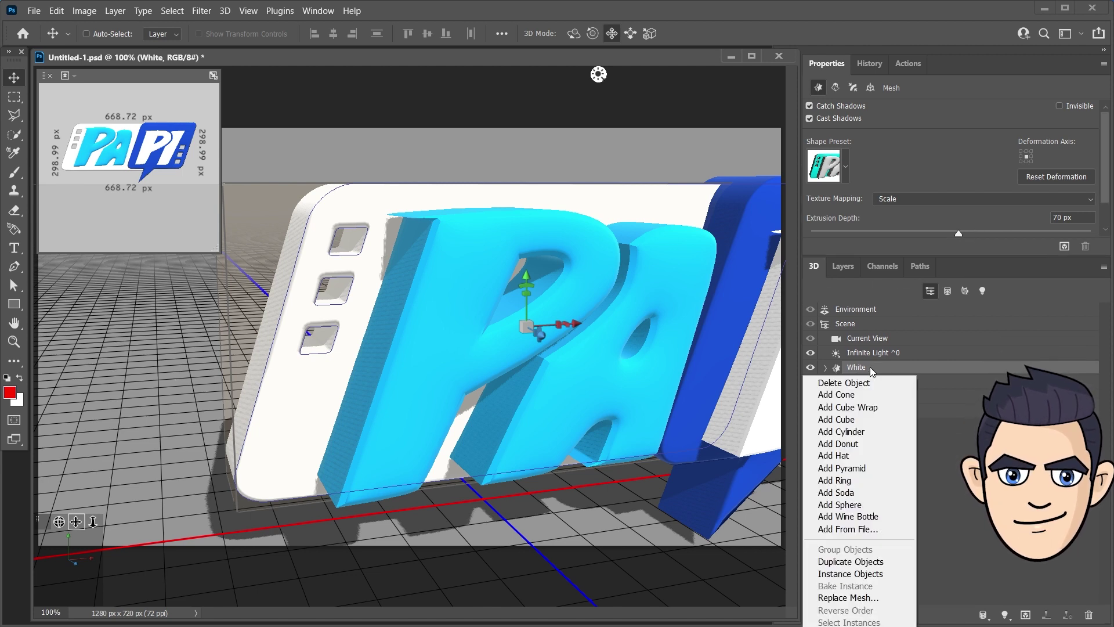
pyautogui.click(853, 561)
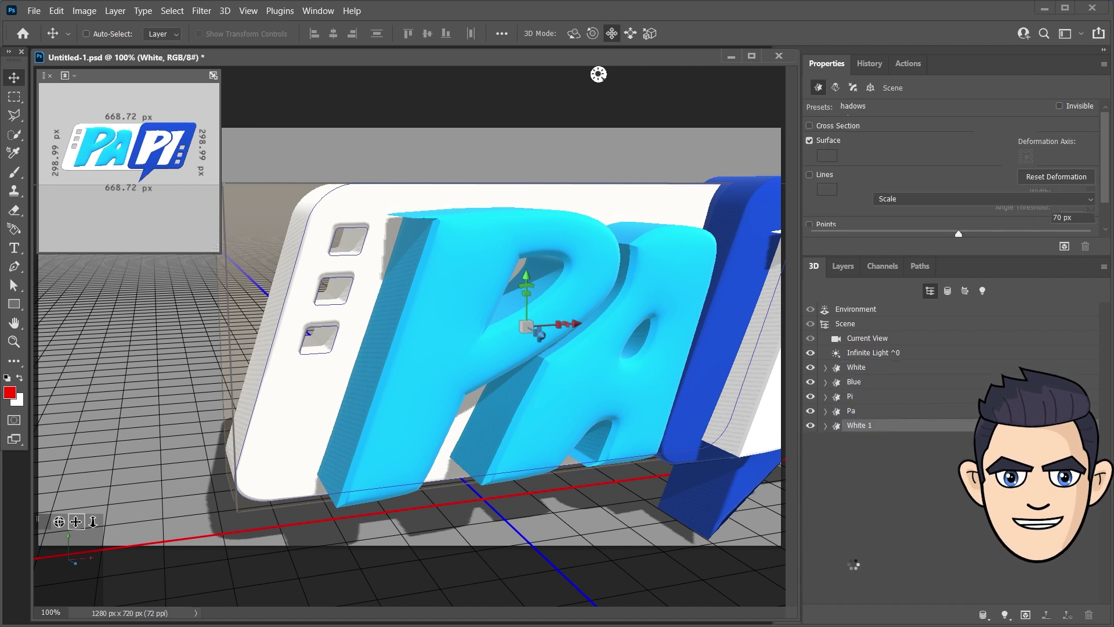
pyautogui.doubleClick(864, 426)
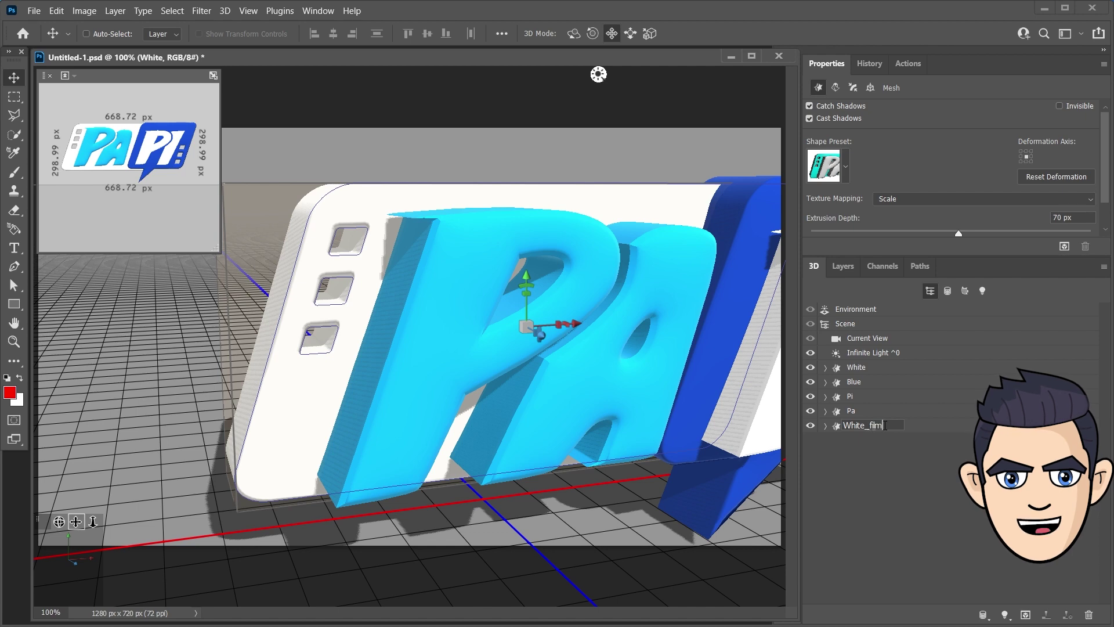
pyautogui.press('Return')
pyautogui.moveTo(952, 256); pyautogui.dragTo(953, 278)
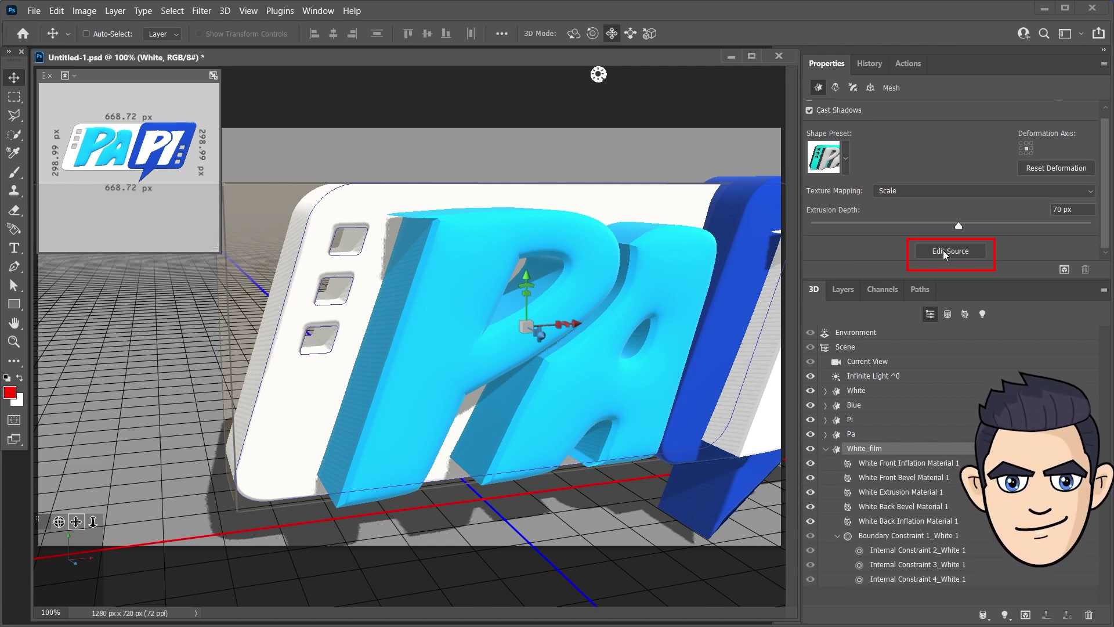
pyautogui.click(944, 251)
# Step: Draw a narrow slanted strip shape with the Pen tool in White1.psb
pyautogui.press('z')
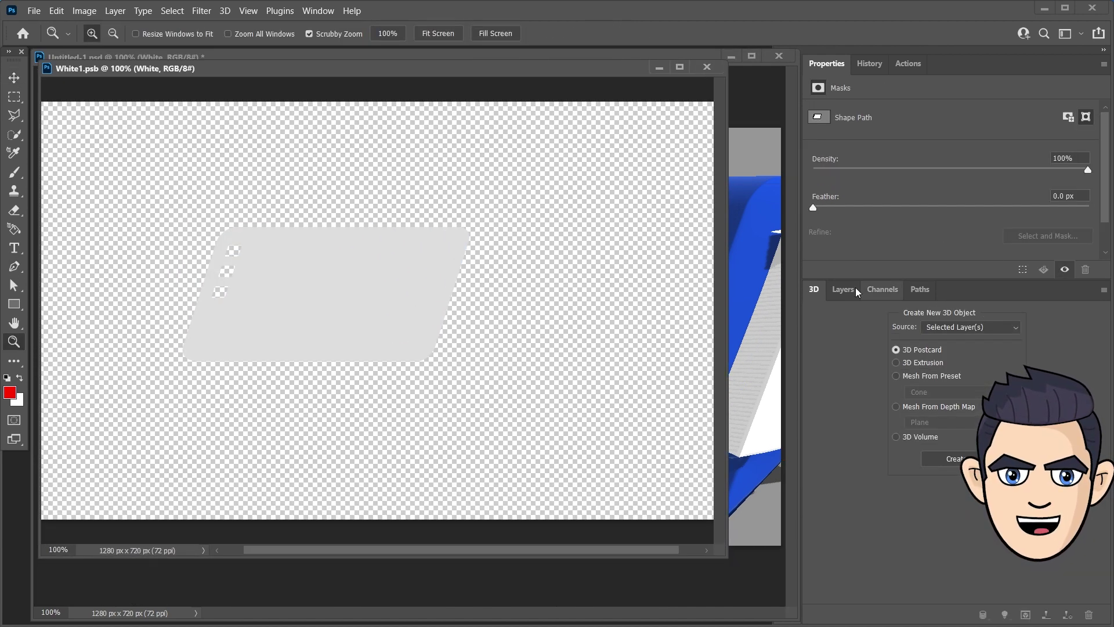
pyautogui.click(851, 290)
pyautogui.hscroll(-2, 289, 271)
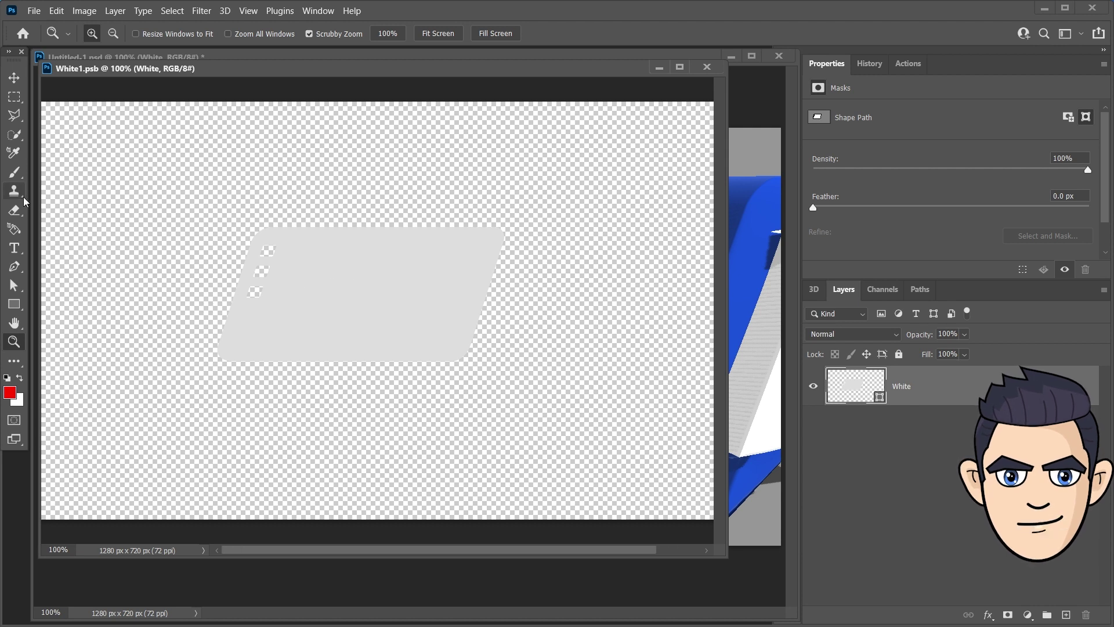
pyautogui.click(14, 266)
pyautogui.click(240, 301)
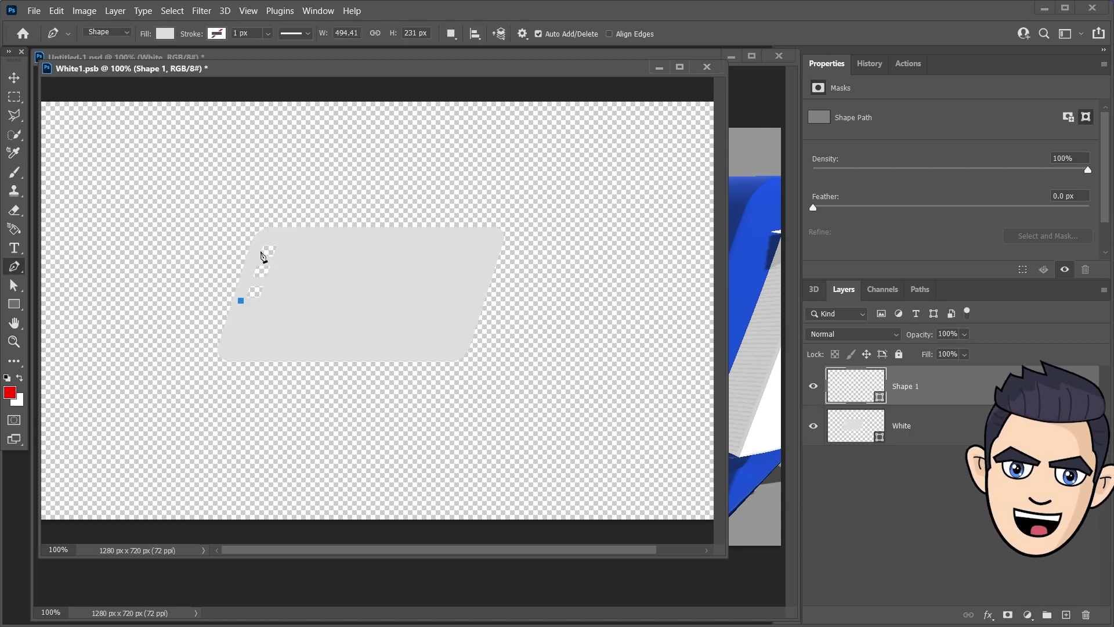
pyautogui.click(260, 238)
pyautogui.click(263, 310)
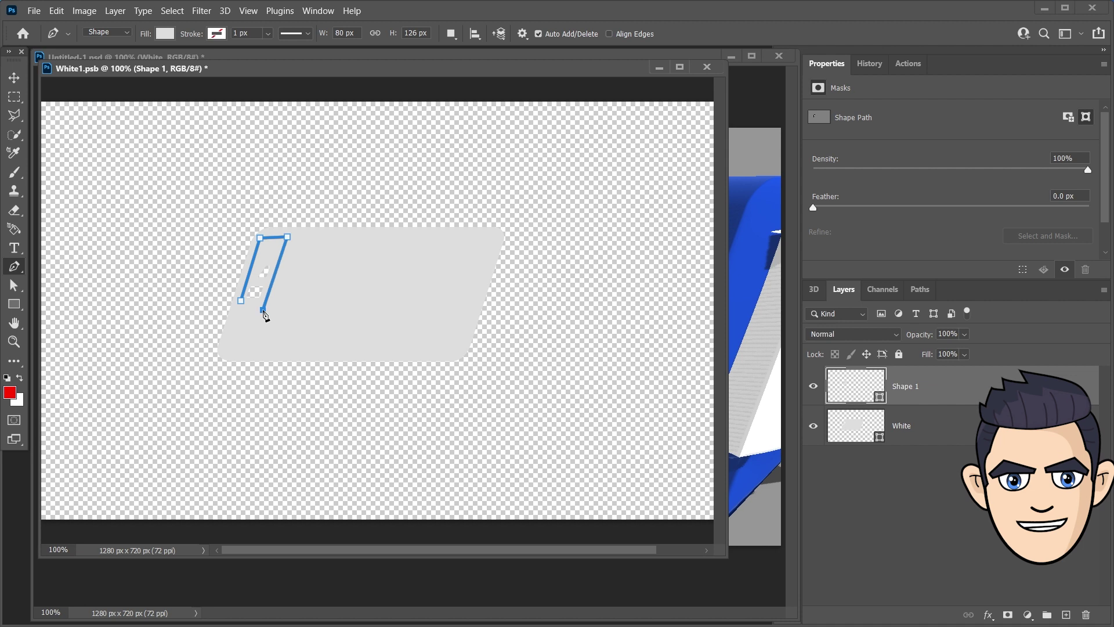
pyautogui.click(241, 302)
# Step: Delete the old White layer, save White1.psb, and close it to return to the logo
pyautogui.press('v')
pyautogui.moveTo(905, 430); pyautogui.dragTo(1088, 615)
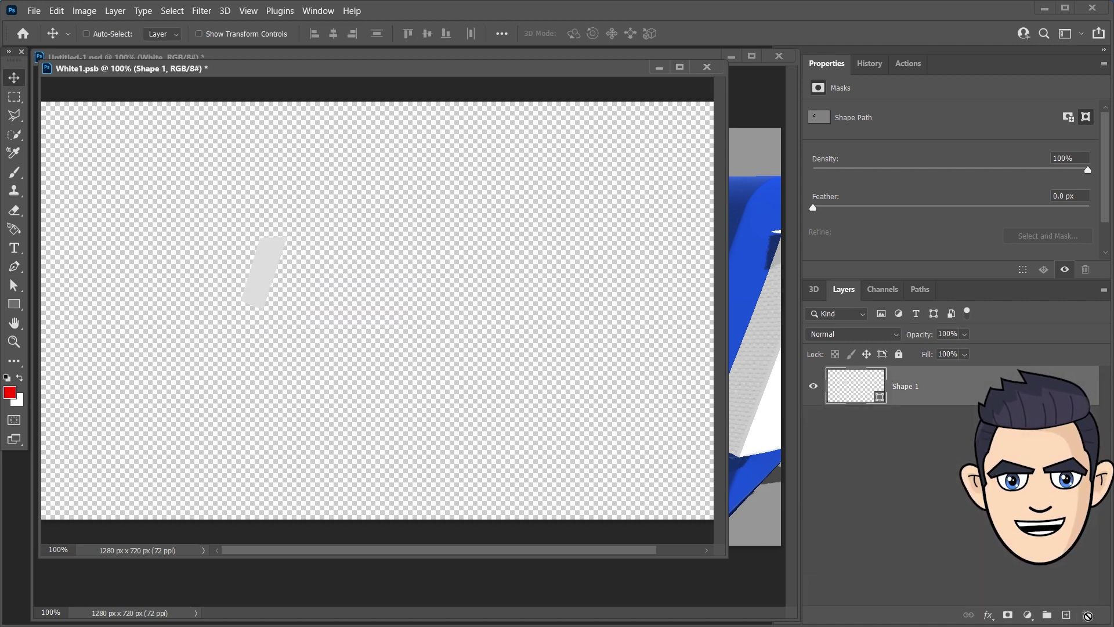
pyautogui.click(33, 10)
pyautogui.click(58, 159)
pyautogui.click(707, 67)
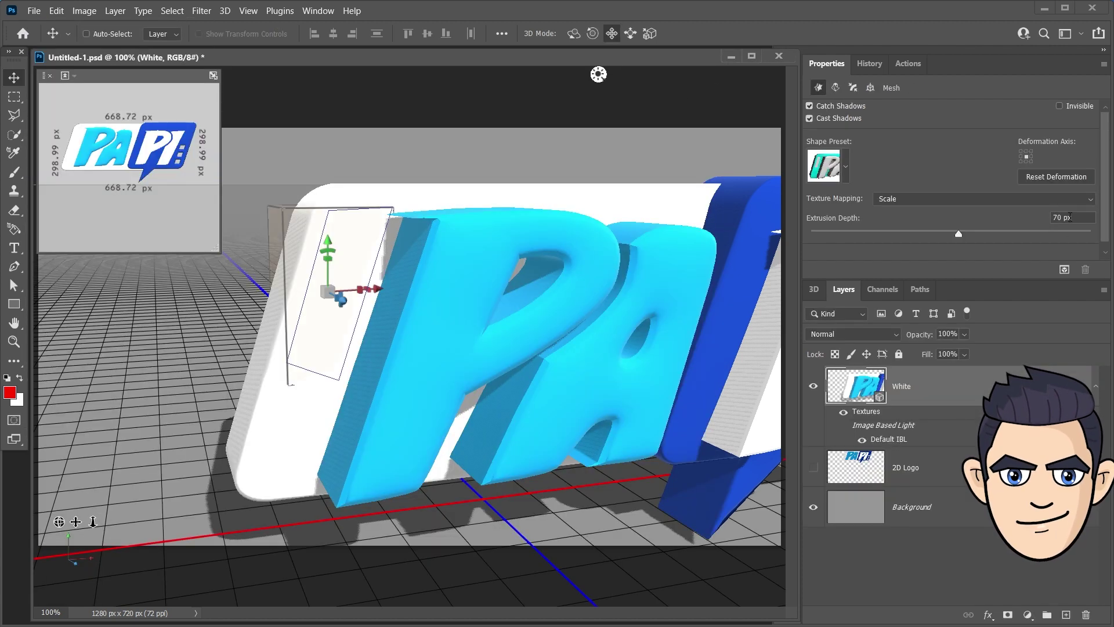
# Step: Set White_film's extrusion depth to 30 px and push it along the depth axis
pyautogui.click(814, 289)
pyautogui.write('30')
pyautogui.press('Return')
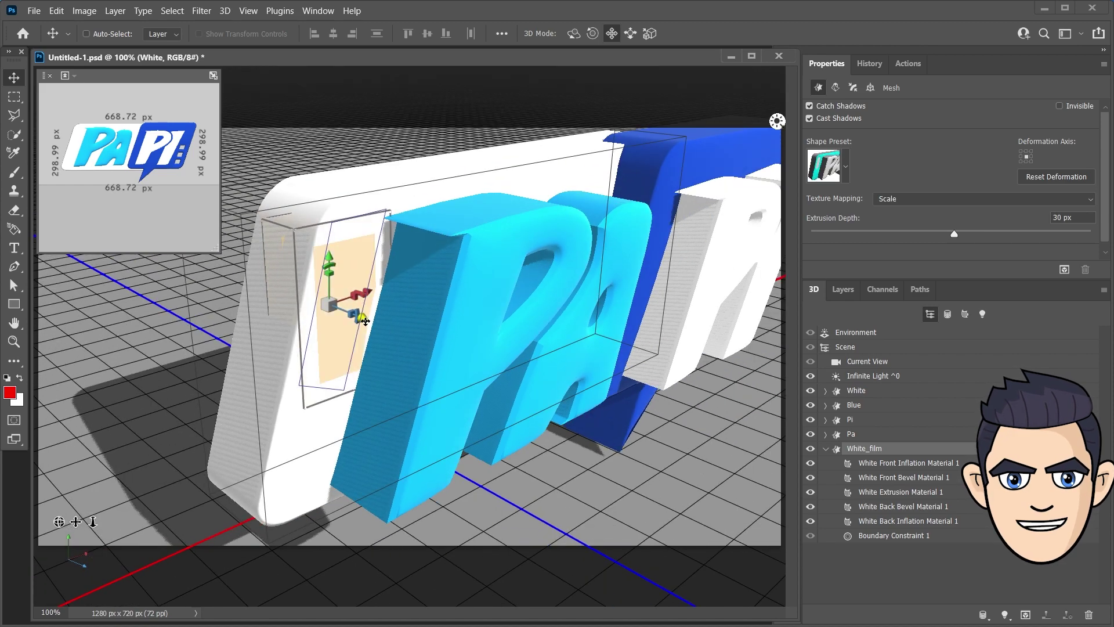
pyautogui.moveTo(347, 308); pyautogui.dragTo(351, 320)
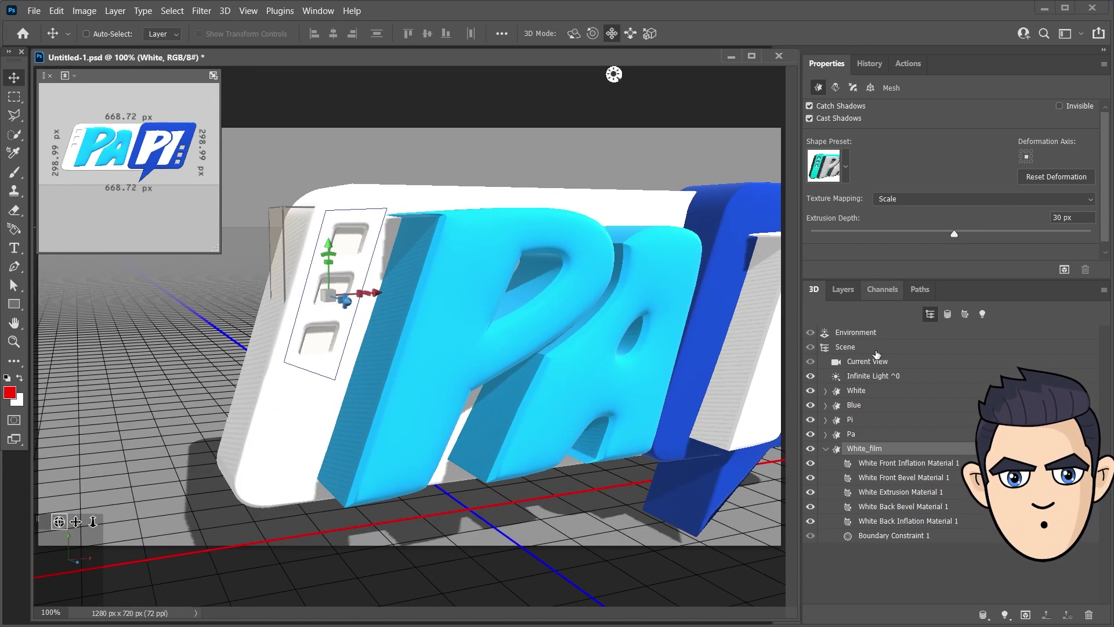
# Step: Darken White_film's front material base colour to gray at -1 stops intensity
pyautogui.click(881, 463)
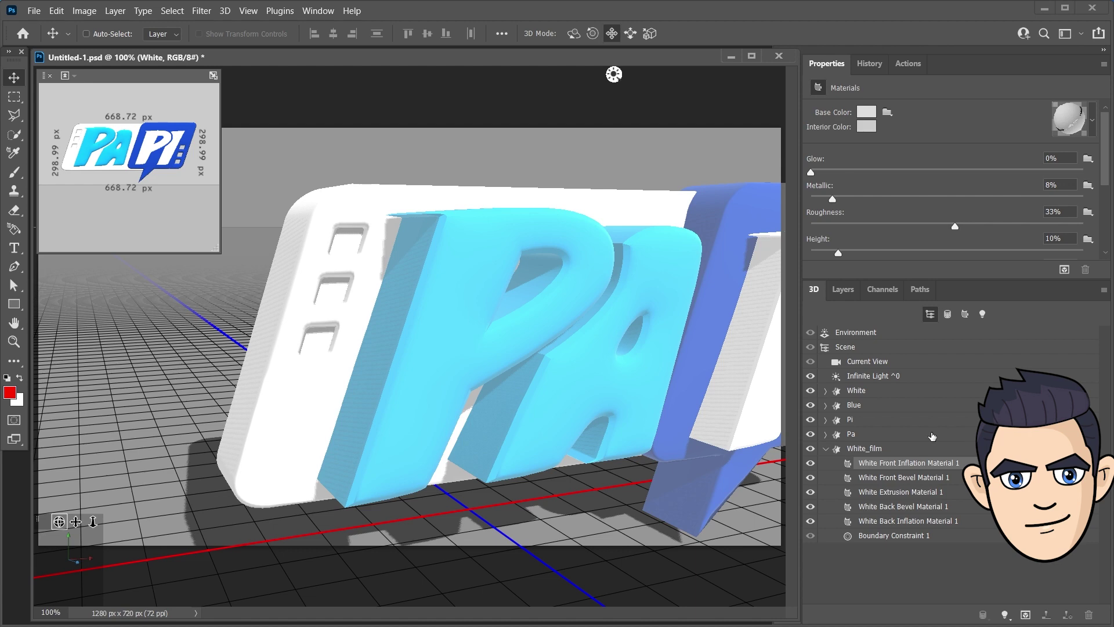
pyautogui.click(870, 118)
pyautogui.click(359, 316)
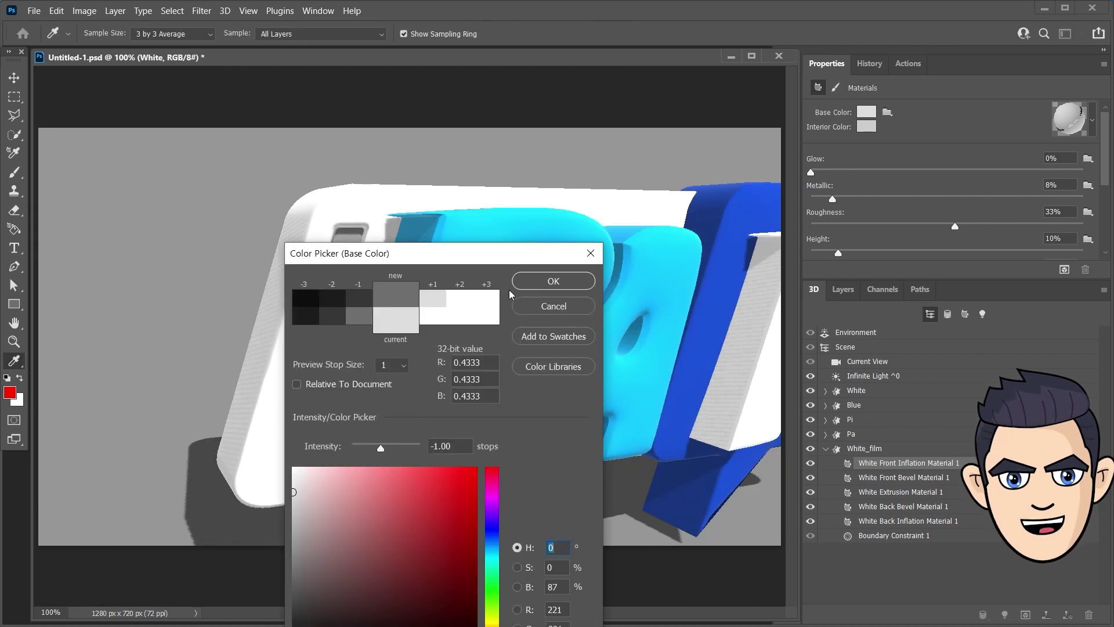
pyautogui.click(554, 281)
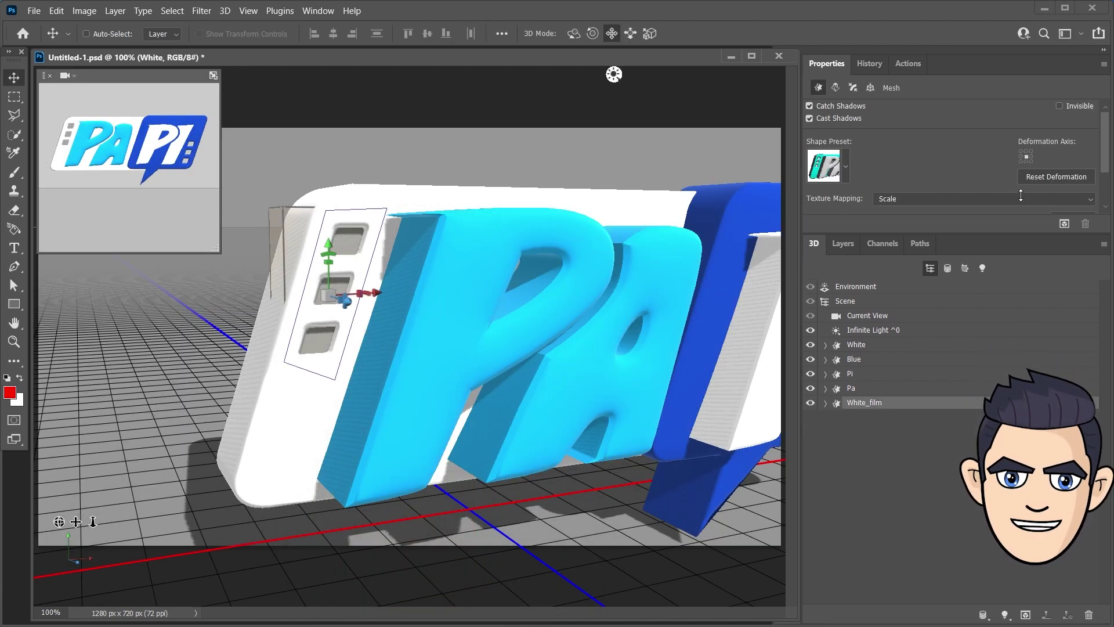
pyautogui.rightClick(869, 404)
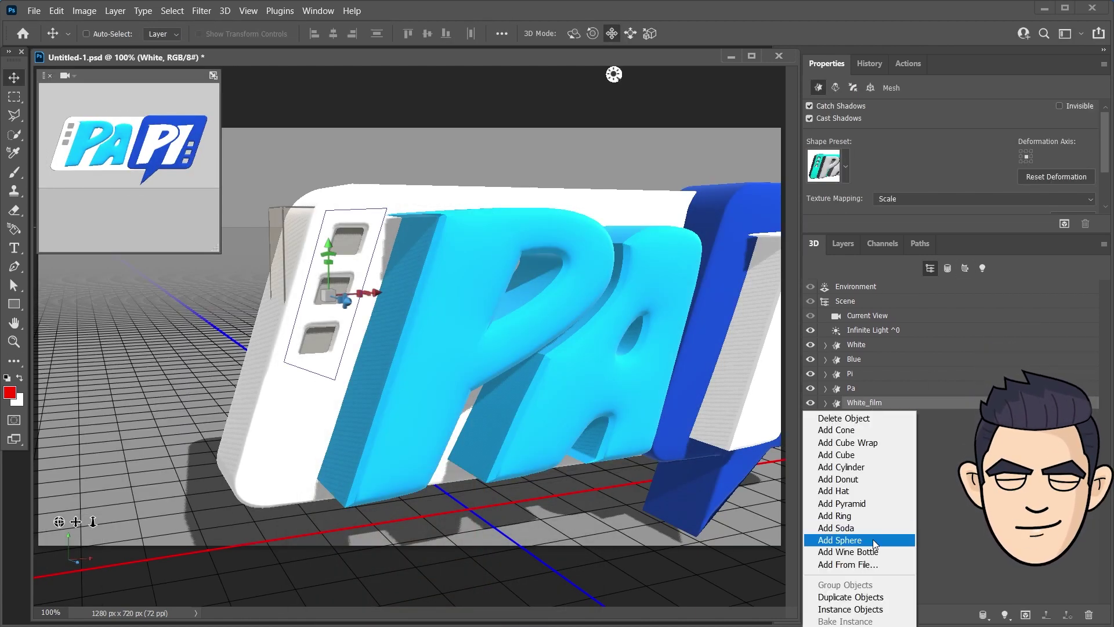
# Step: Duplicate White_film as Blue_film and move it beside the blue PI at the right end
pyautogui.click(857, 597)
pyautogui.doubleClick(870, 416)
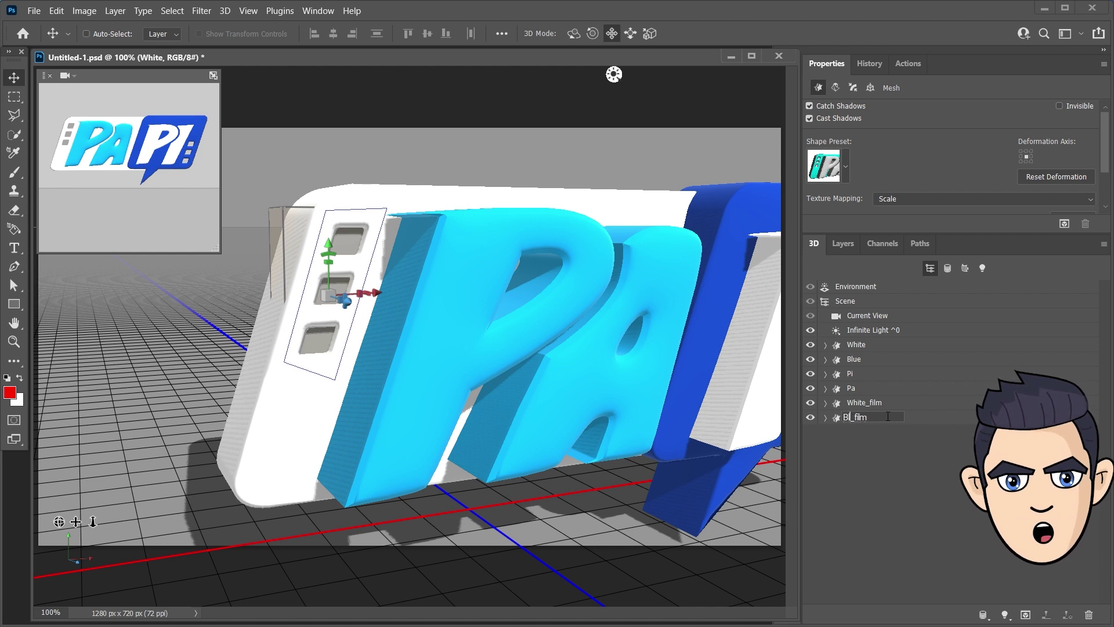
pyautogui.write('ue')
pyautogui.press('Return')
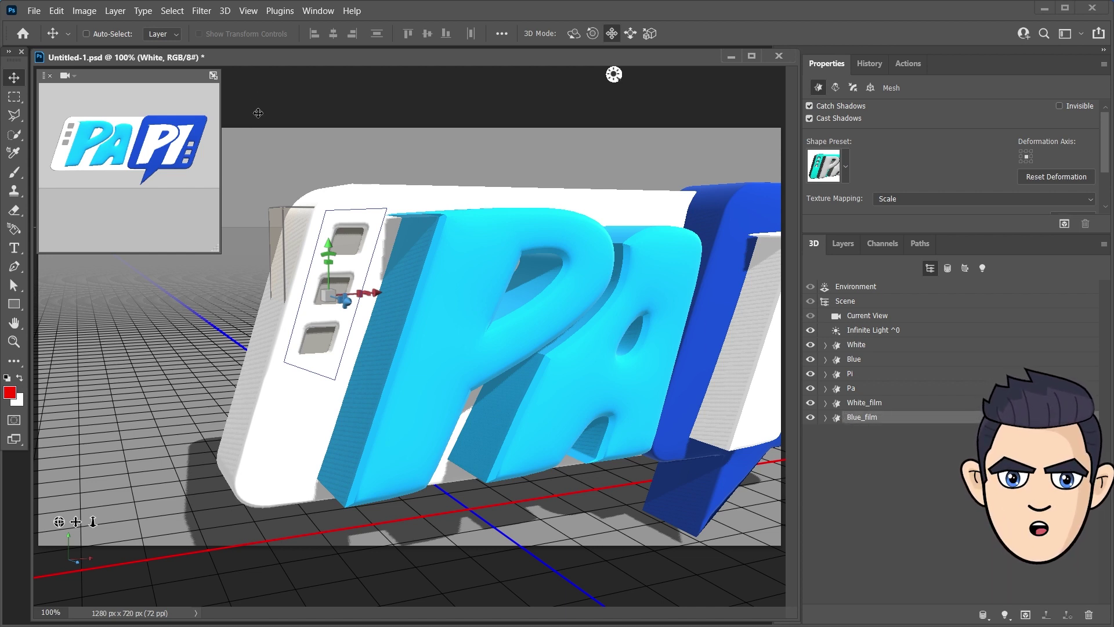
pyautogui.click(214, 76)
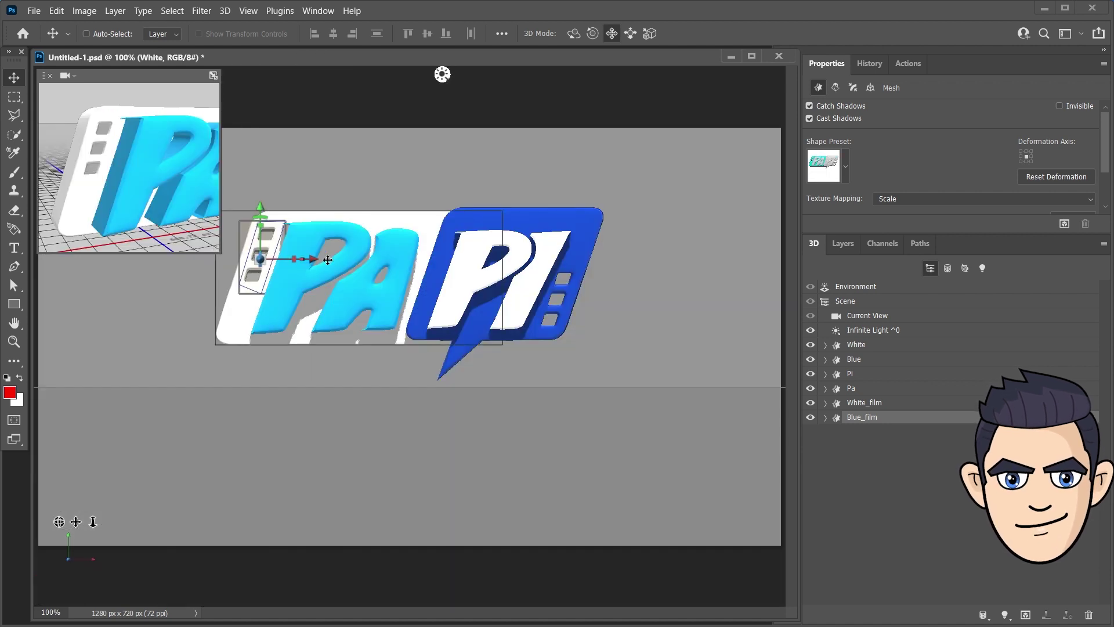
pyautogui.moveTo(308, 260); pyautogui.dragTo(569, 259)
pyautogui.moveTo(572, 209); pyautogui.dragTo(569, 302)
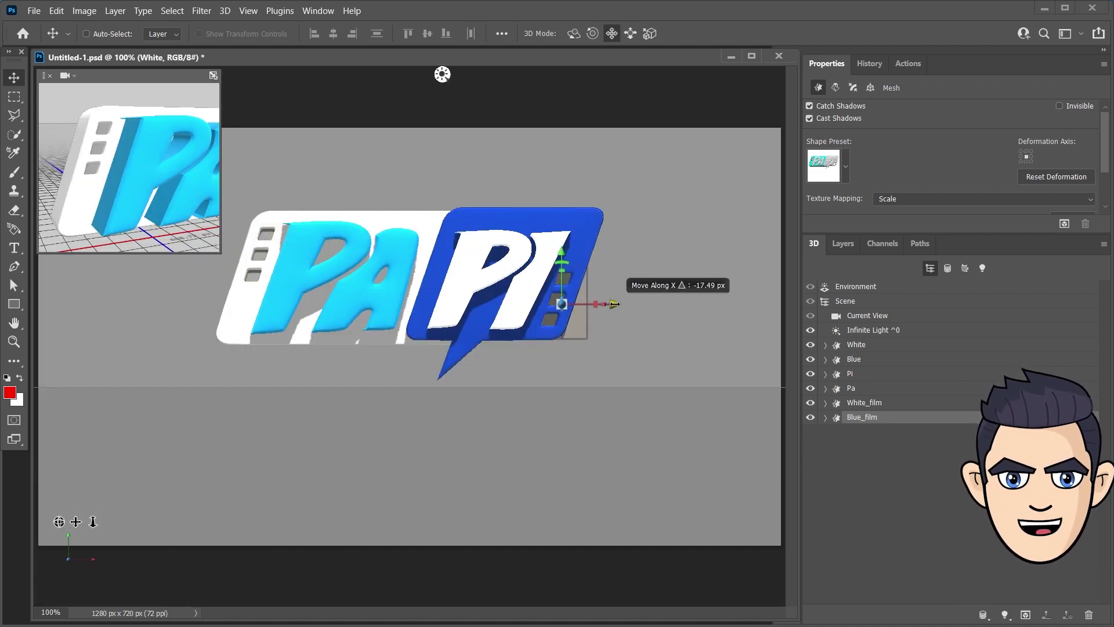
pyautogui.click(213, 76)
# Step: Set Blue_film's front material base colour to cyan
pyautogui.click(825, 417)
pyautogui.click(874, 435)
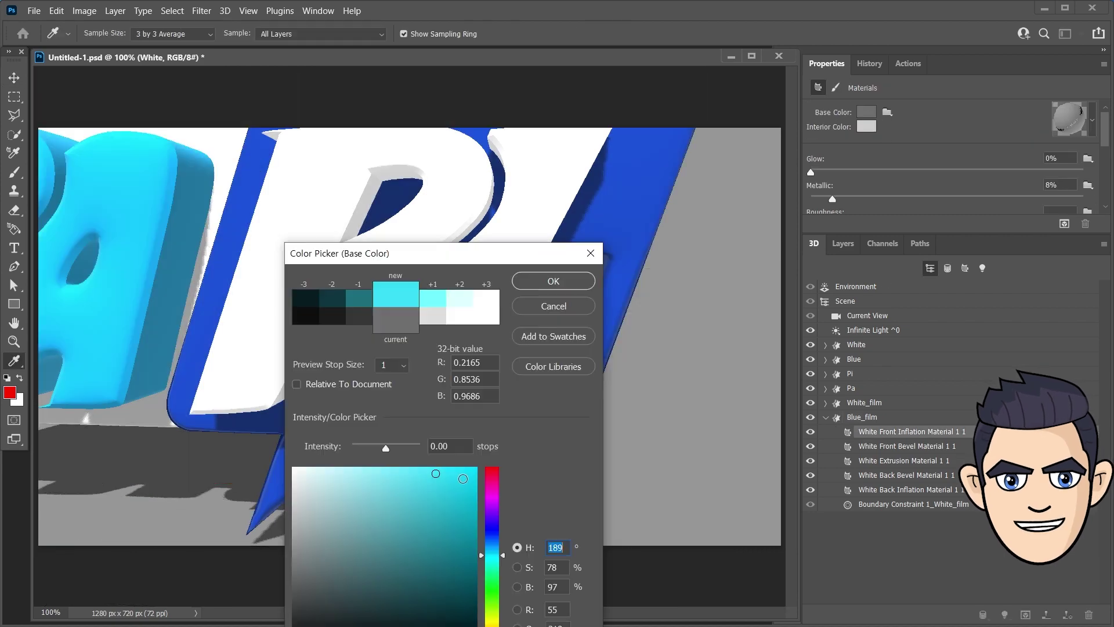
pyautogui.click(565, 281)
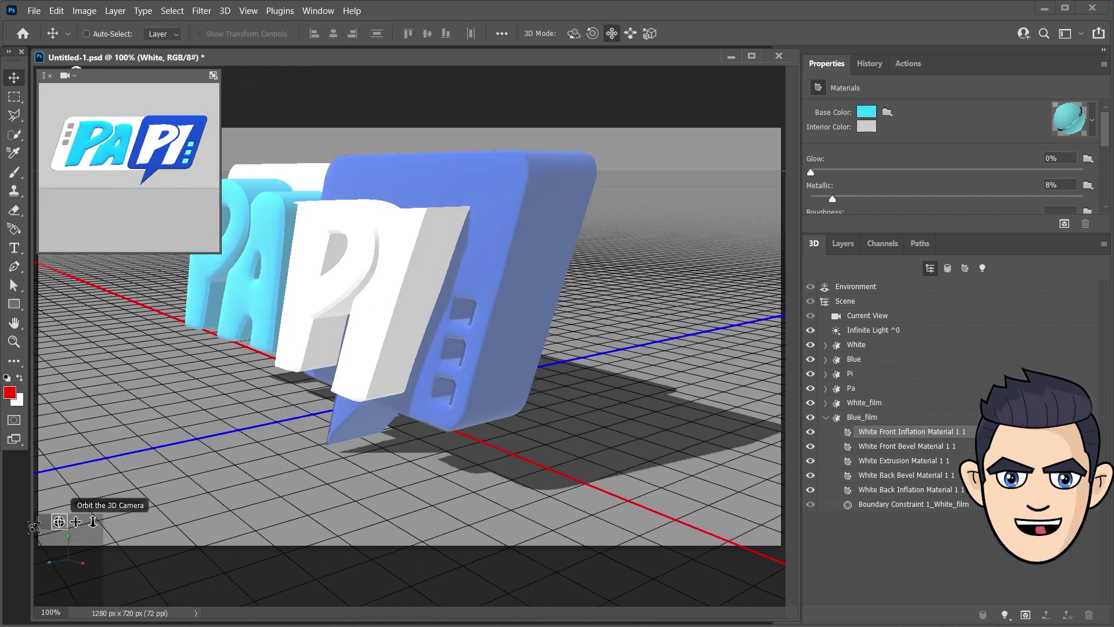
pyautogui.click(865, 417)
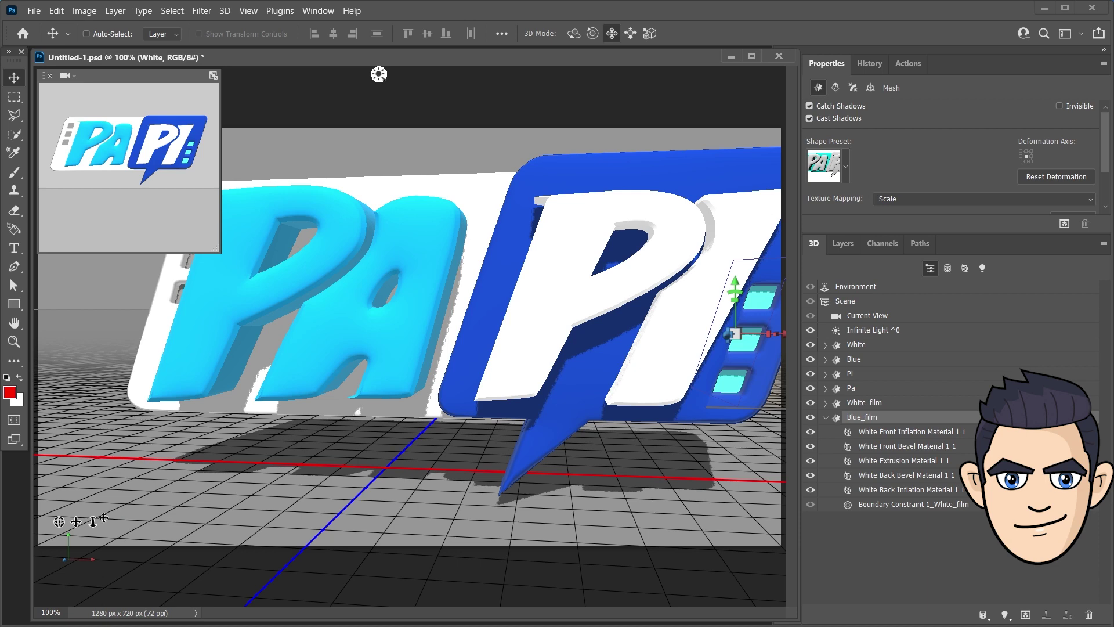
# Step: Start and cancel a test render, then save the document
pyautogui.press('m')
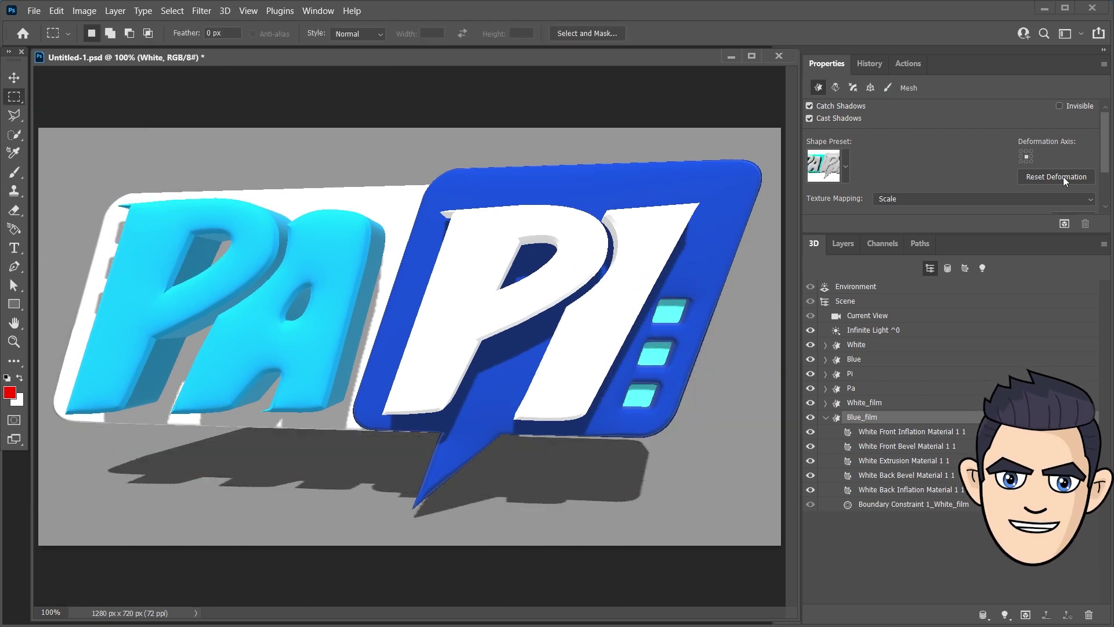
pyautogui.click(1063, 222)
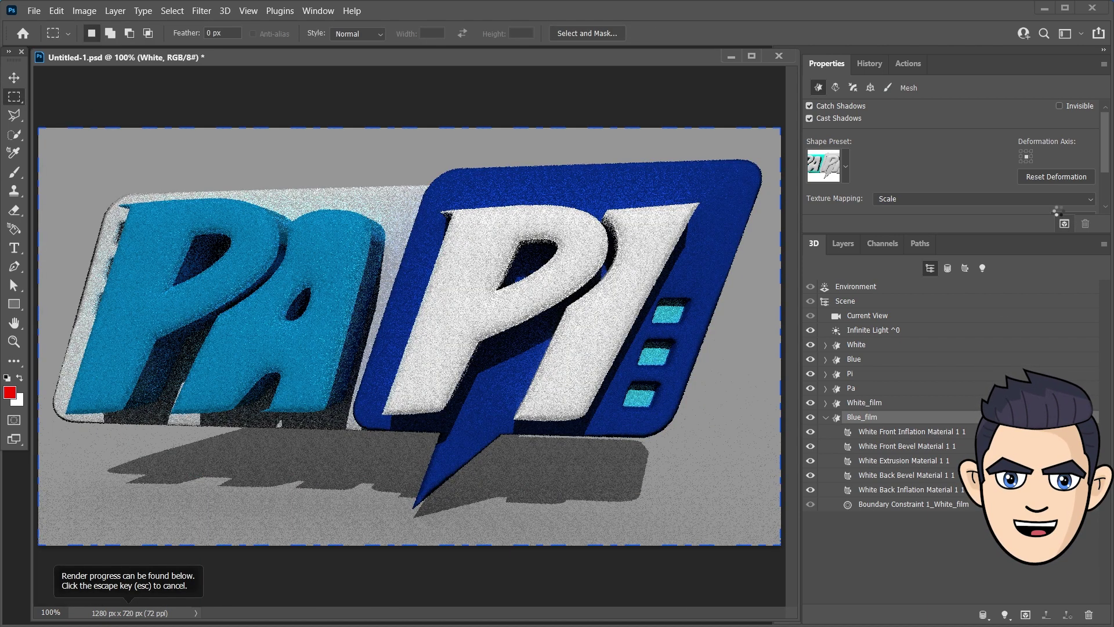
pyautogui.press('Escape')
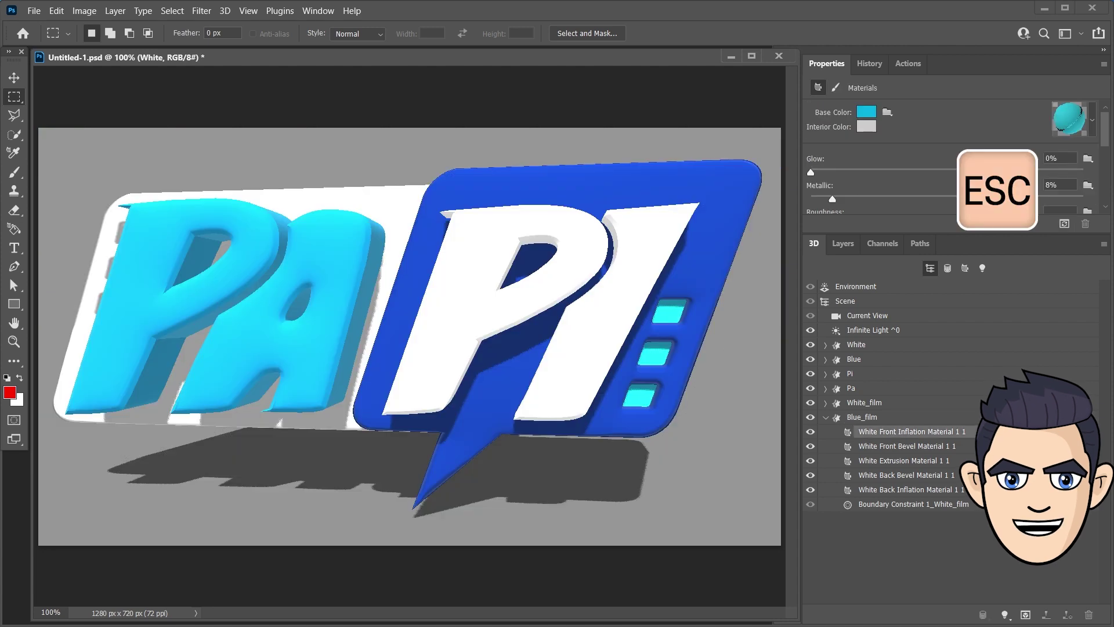
pyautogui.click(33, 10)
pyautogui.click(47, 166)
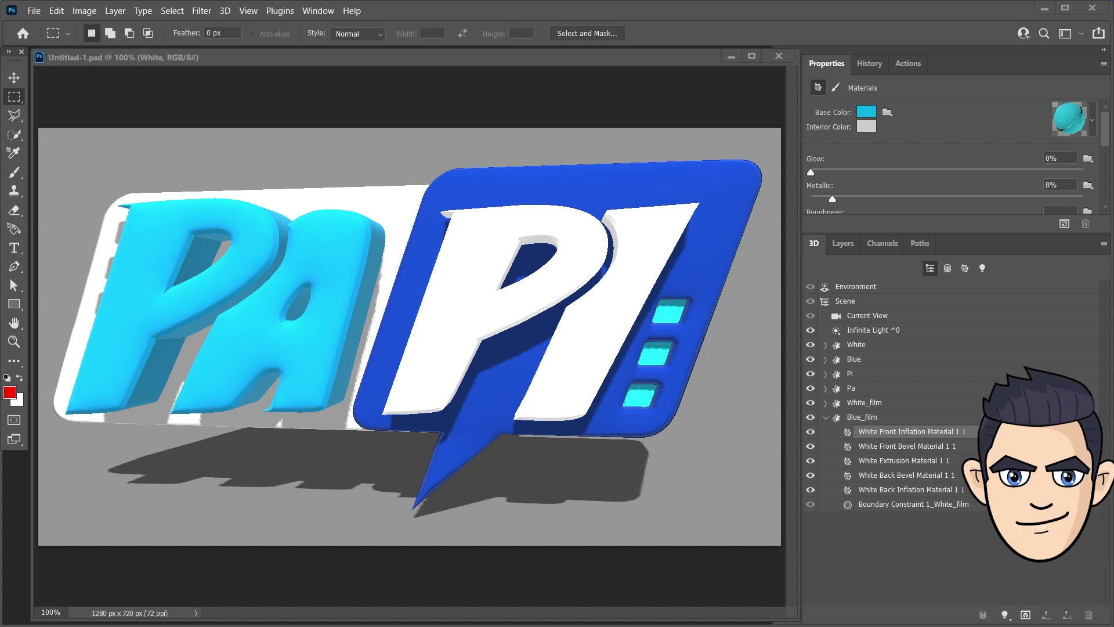
# Step: Reset the scene camera to the Default view with a 10 mm lens
pyautogui.click(865, 317)
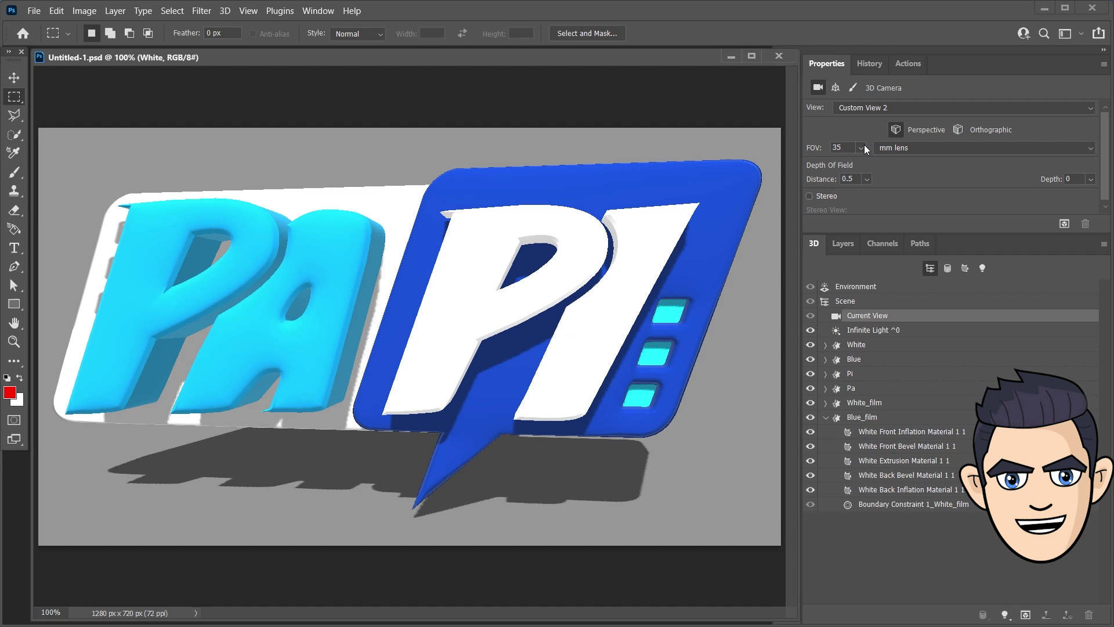
pyautogui.click(906, 108)
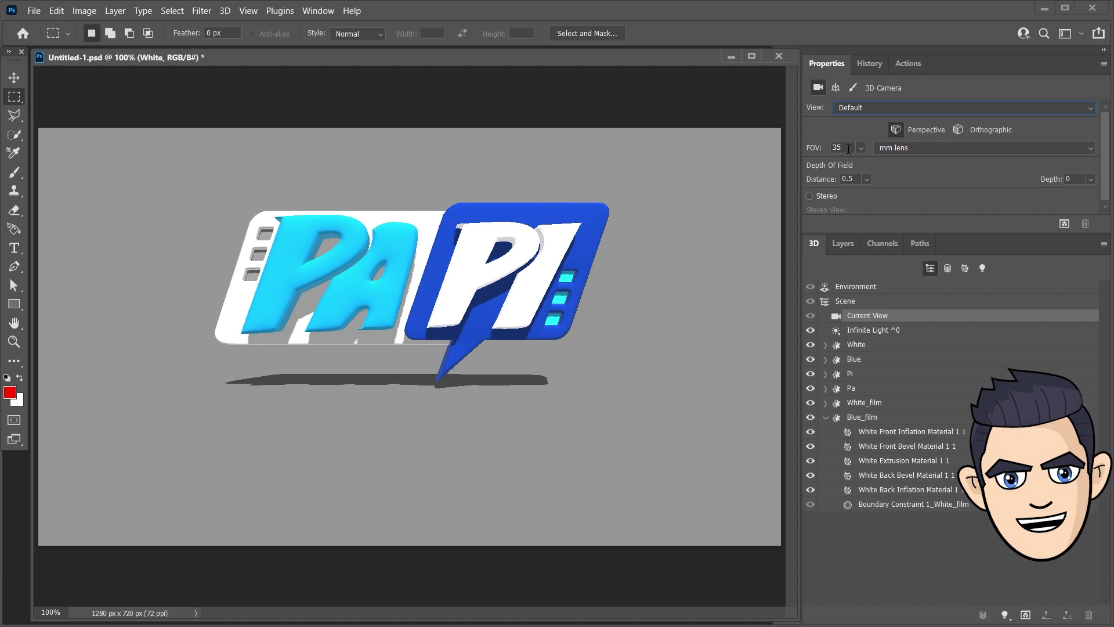
pyautogui.moveTo(818, 151); pyautogui.dragTo(812, 148)
# Step: Orbit the 3D camera to an angled view and save it as the Left Cam view
pyautogui.press('v')
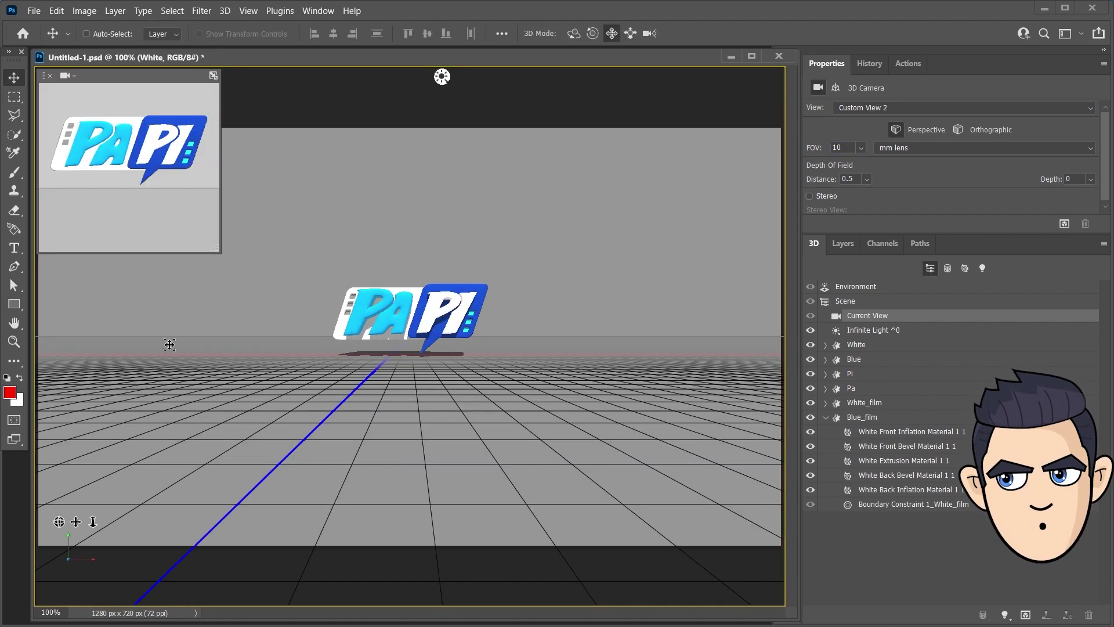
pyautogui.moveTo(94, 520)
pyautogui.mouseDown()
pyautogui.moveTo(94, 505)
pyautogui.moveTo(74, 522)
pyautogui.moveTo(85, 531)
pyautogui.moveTo(61, 525)
pyautogui.mouseUp()
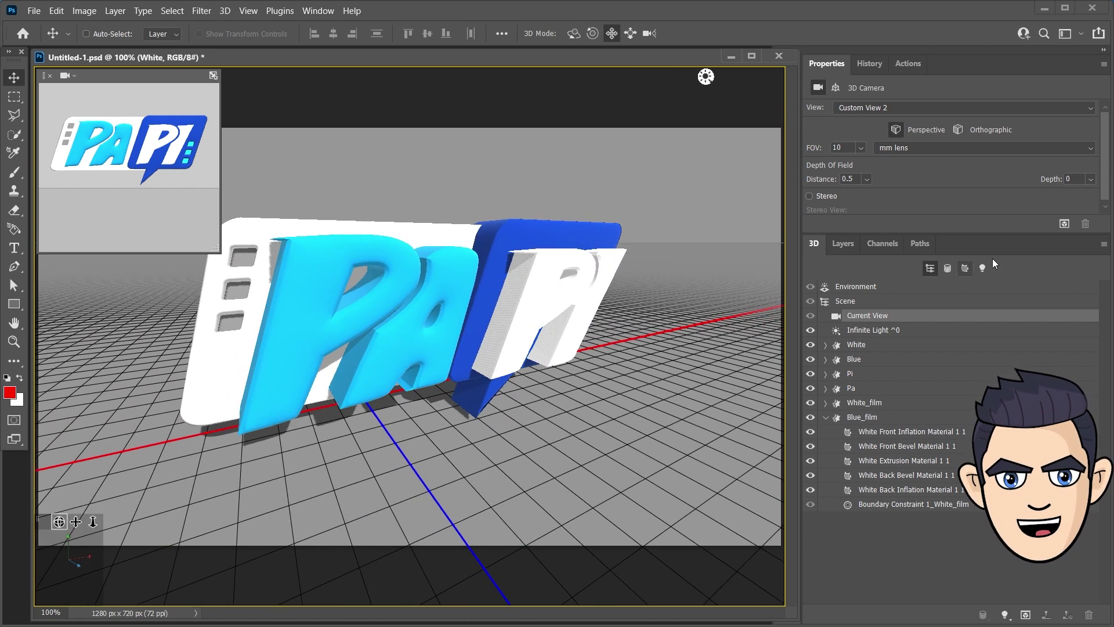
pyautogui.click(1064, 224)
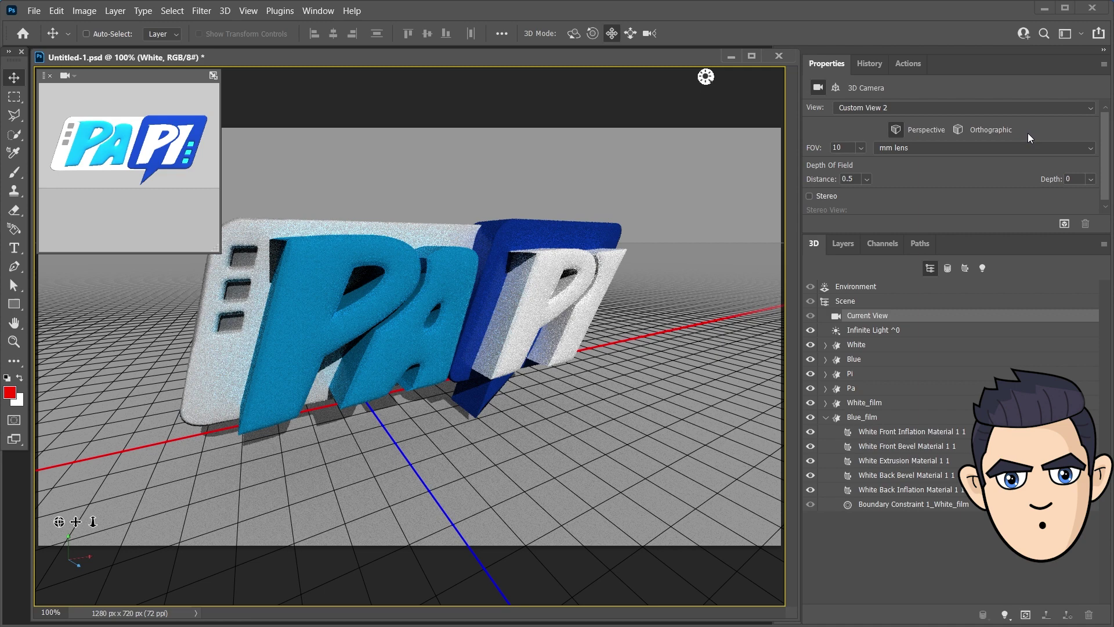
pyautogui.click(986, 107)
pyautogui.click(939, 231)
pyautogui.write('Left Cam')
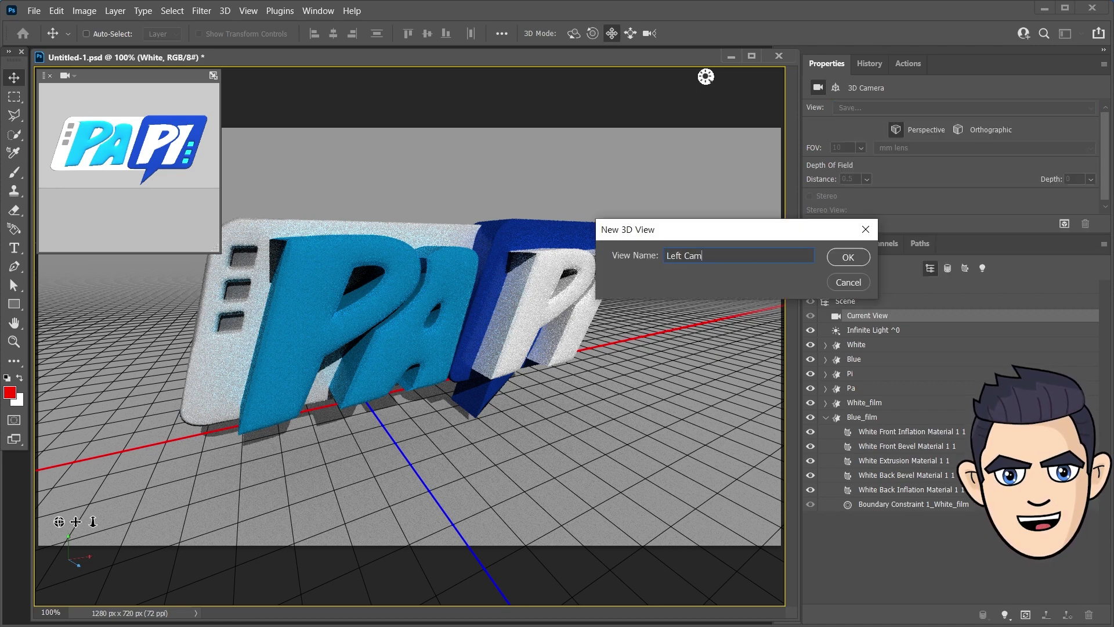
pyautogui.press('Return')
# Step: Orbit to the other side, save it as Right Cam, and make Right Cam active
pyautogui.moveTo(59, 522)
pyautogui.mouseDown()
pyautogui.moveTo(60, 508)
pyautogui.moveTo(87, 499)
pyautogui.mouseUp()
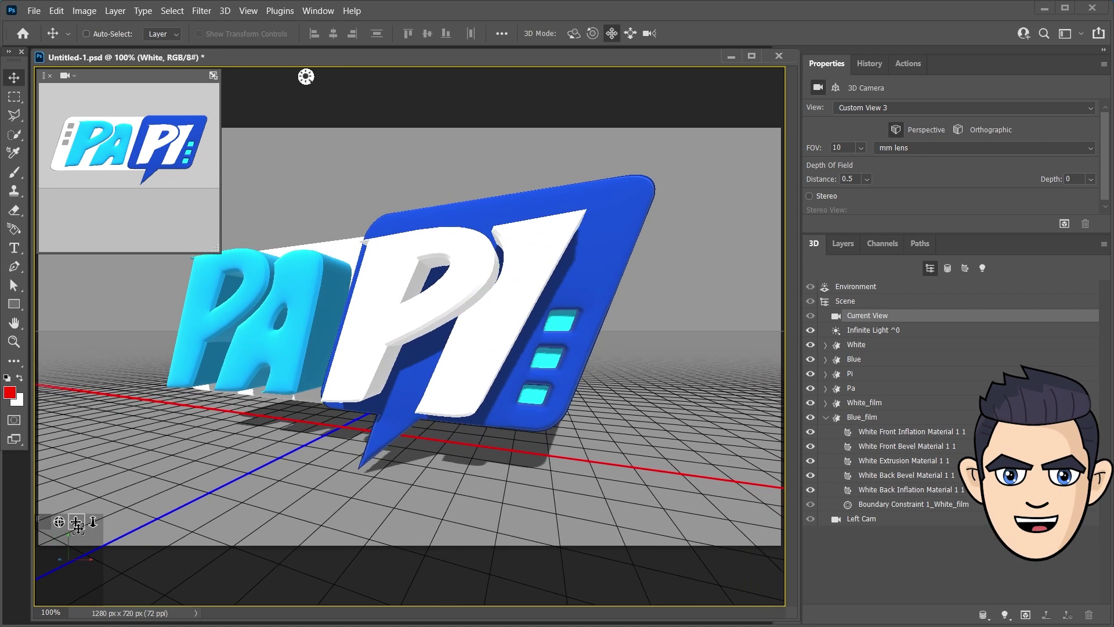
pyautogui.click(975, 108)
pyautogui.click(870, 239)
pyautogui.write('ram')
pyautogui.press('Return')
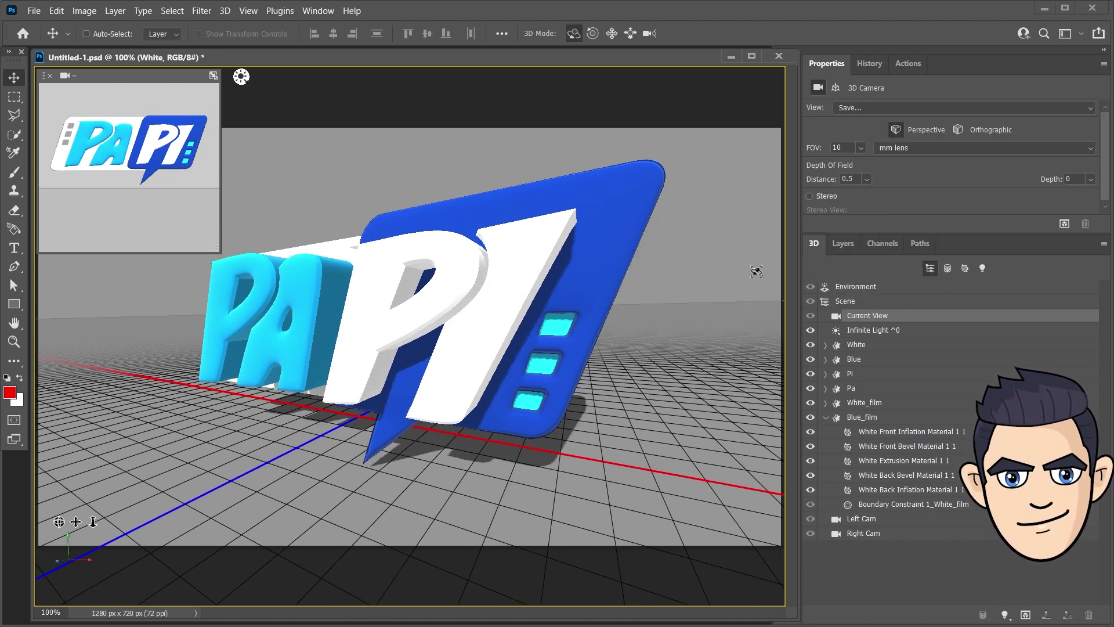
pyautogui.moveTo(59, 521); pyautogui.dragTo(98, 514)
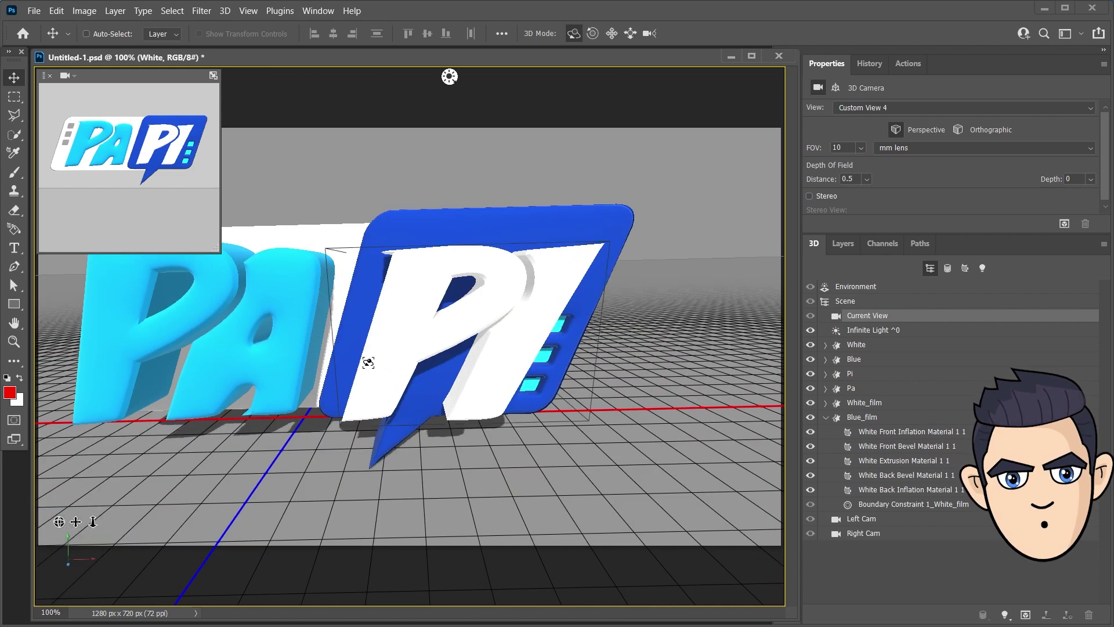
pyautogui.click(861, 518)
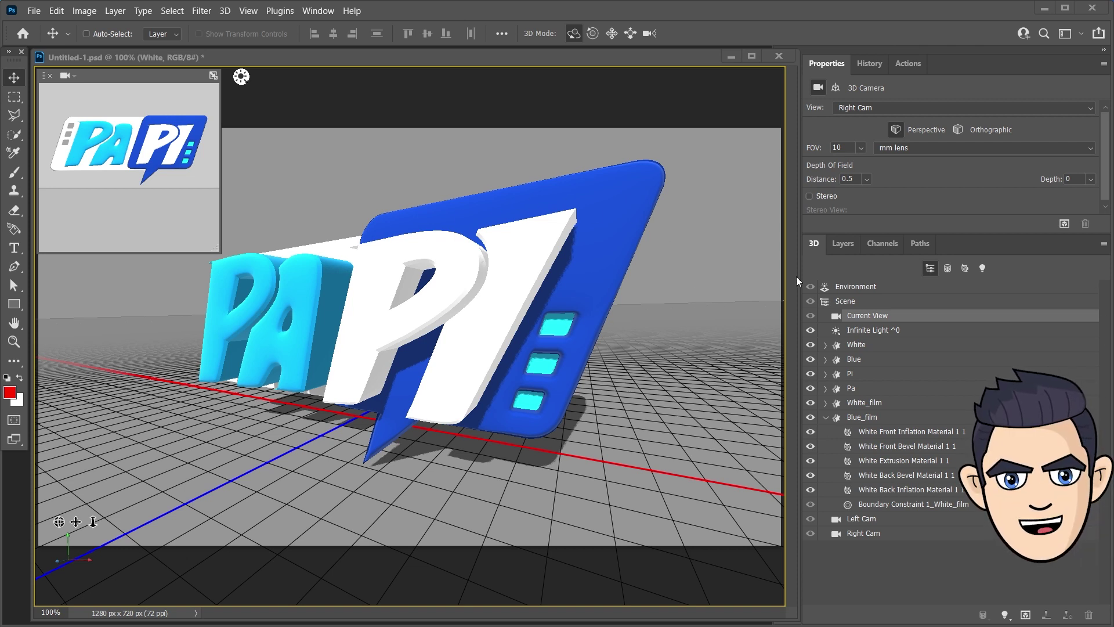
# Step: Apply the 3D Print Preview Lighting preset to the scene's infinite light
pyautogui.click(863, 334)
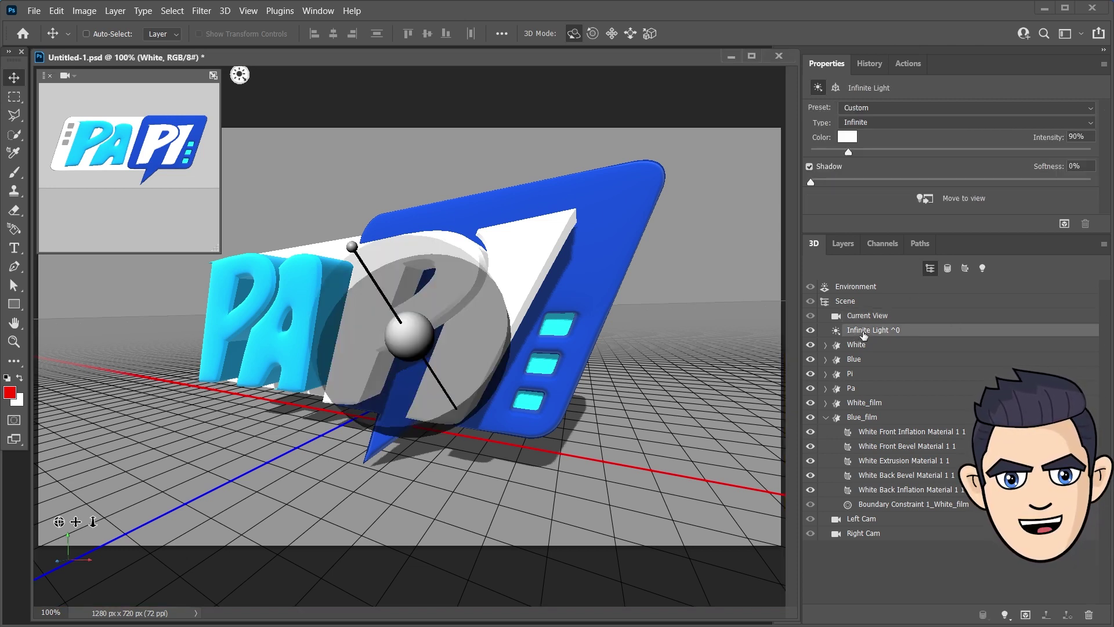
pyautogui.click(903, 110)
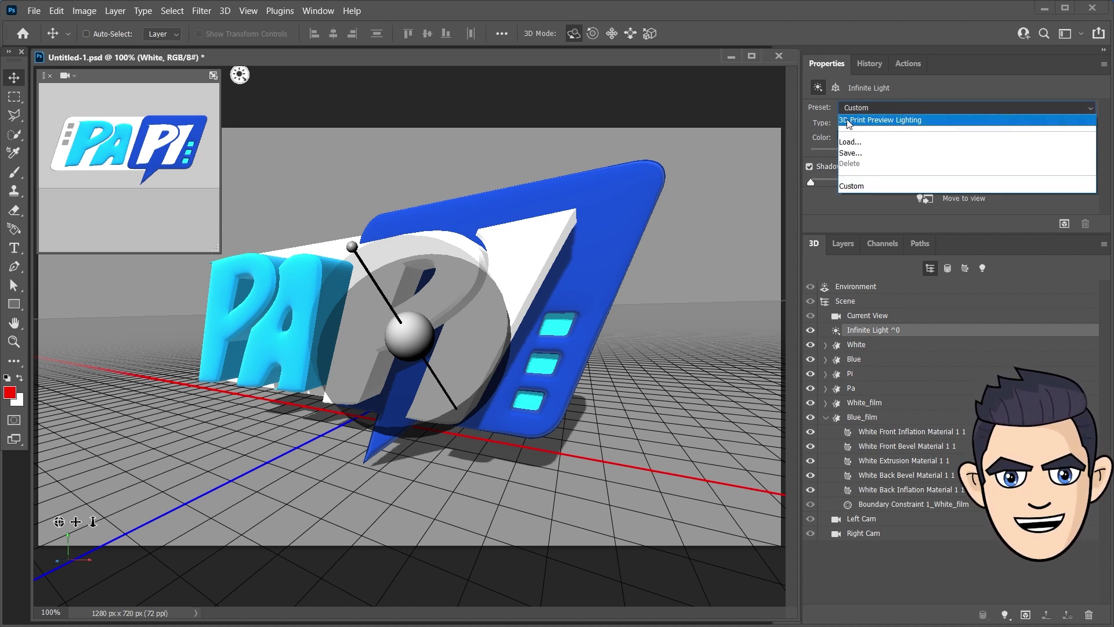
pyautogui.click(847, 121)
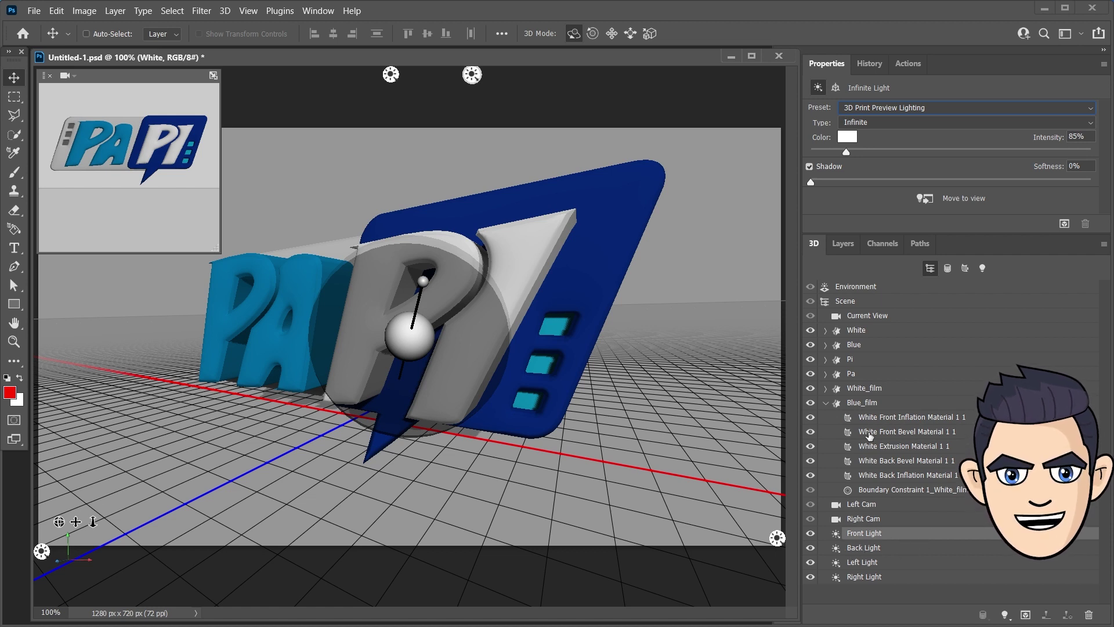
# Step: Rename Front Light to Key Light and Left Light to Fill Light
pyautogui.click(825, 402)
pyautogui.doubleClick(853, 445)
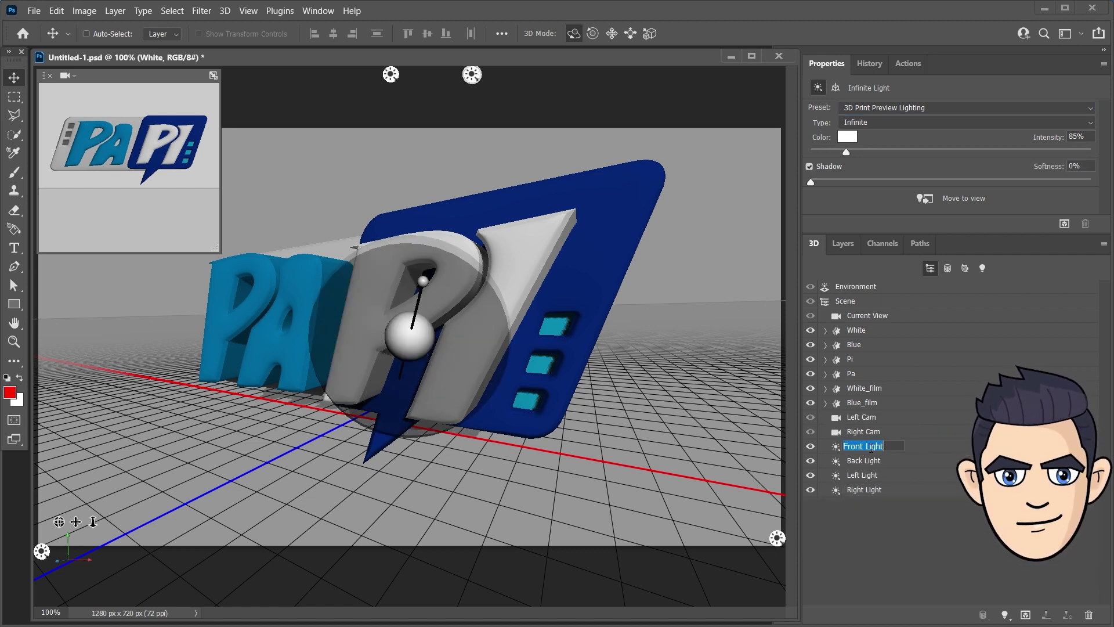
pyautogui.write('Key')
pyautogui.press('Return')
pyautogui.click(865, 461)
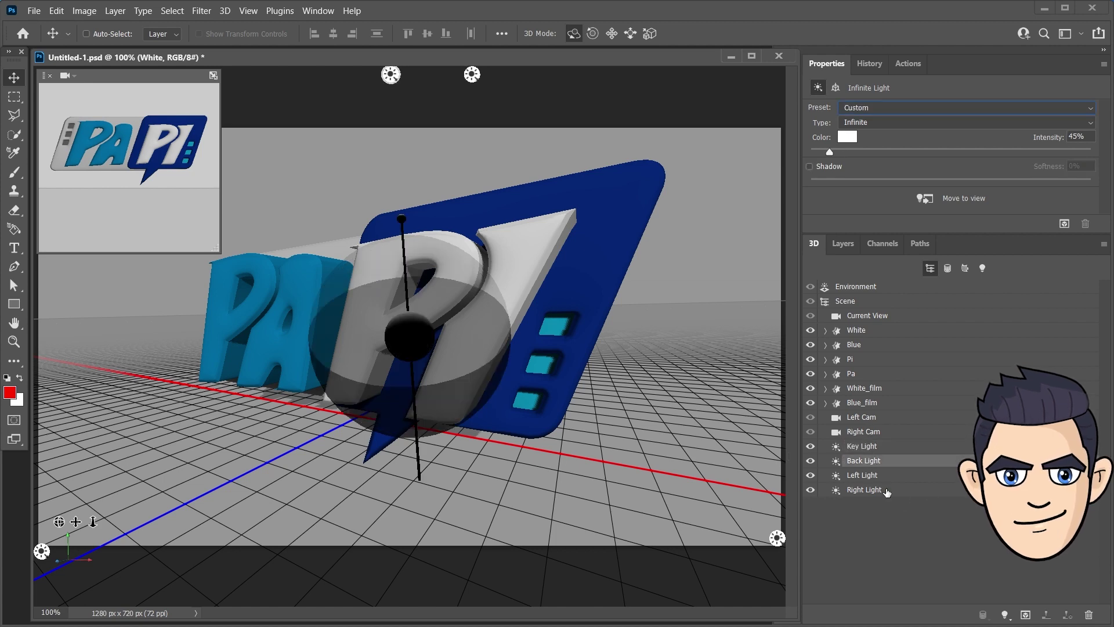
pyautogui.doubleClick(862, 475)
pyautogui.press('BackSpace')
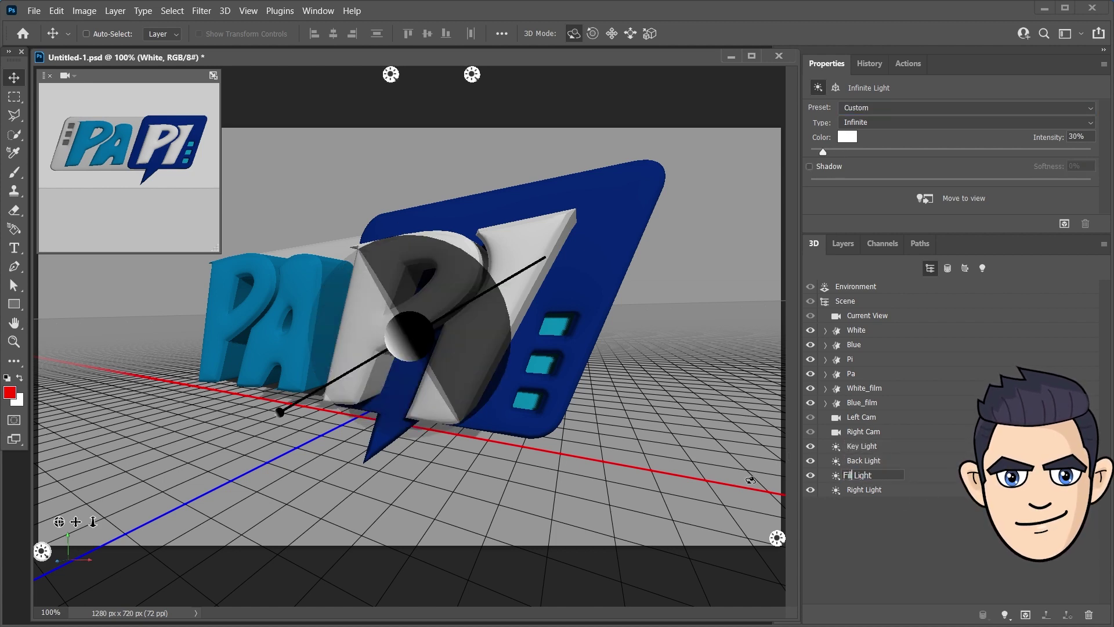
pyautogui.press('Return')
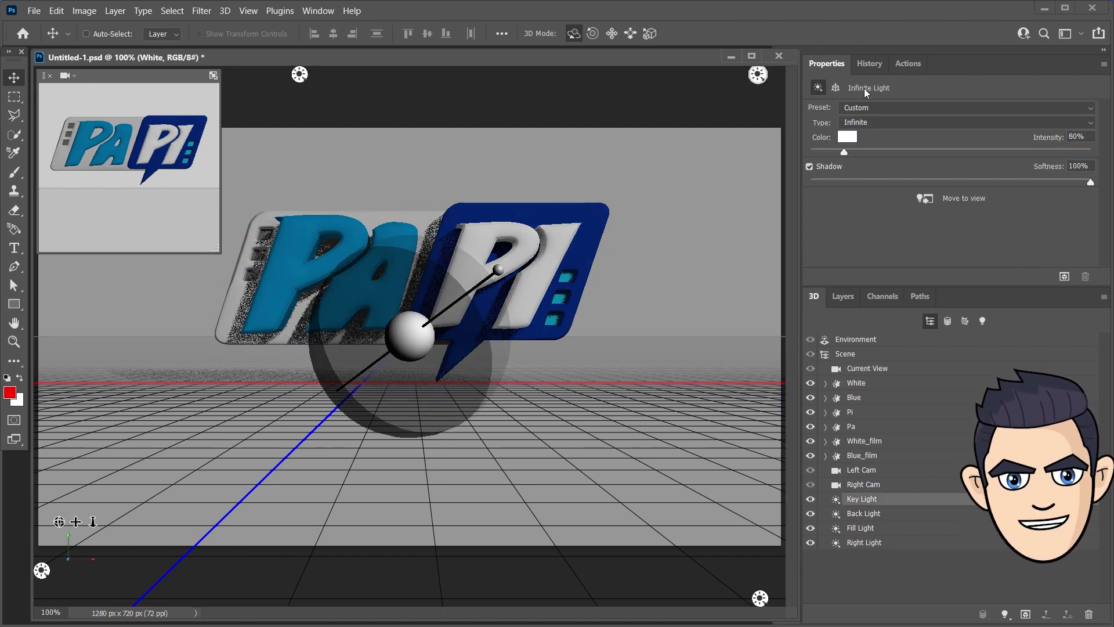
# Step: Adjust the rotation settings of the Key, Back and Fill lights
pyautogui.click(836, 87)
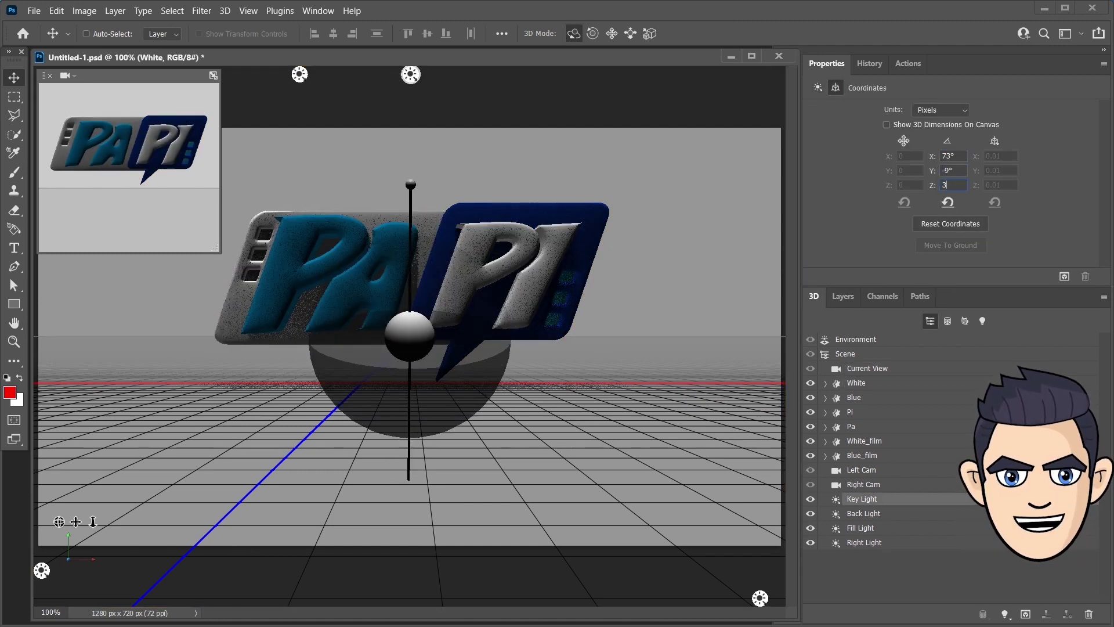
pyautogui.click(859, 514)
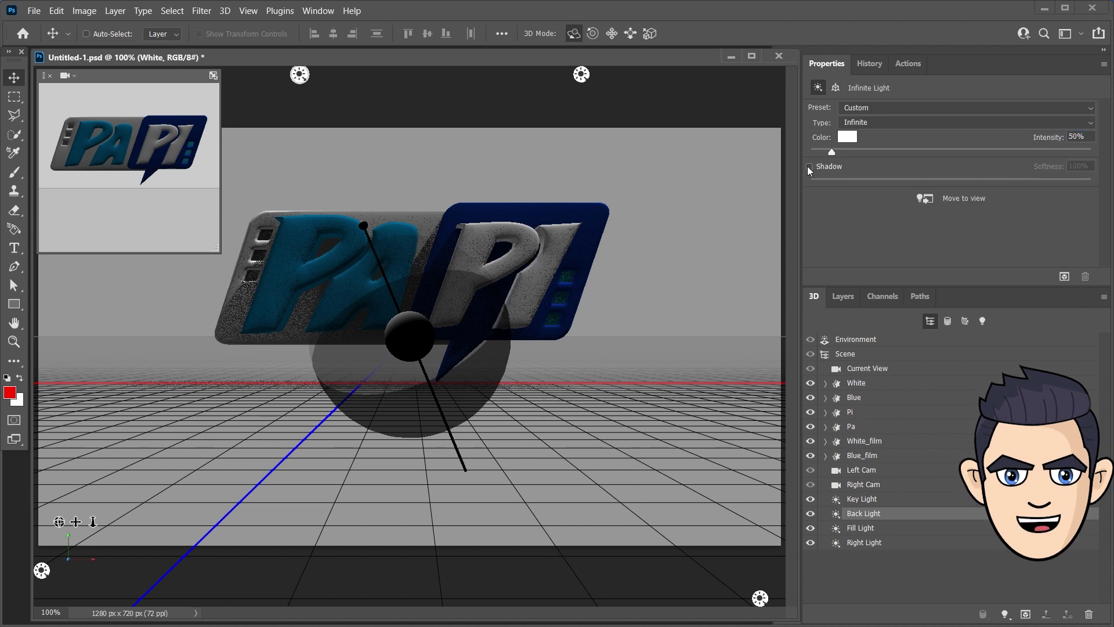
pyautogui.click(836, 88)
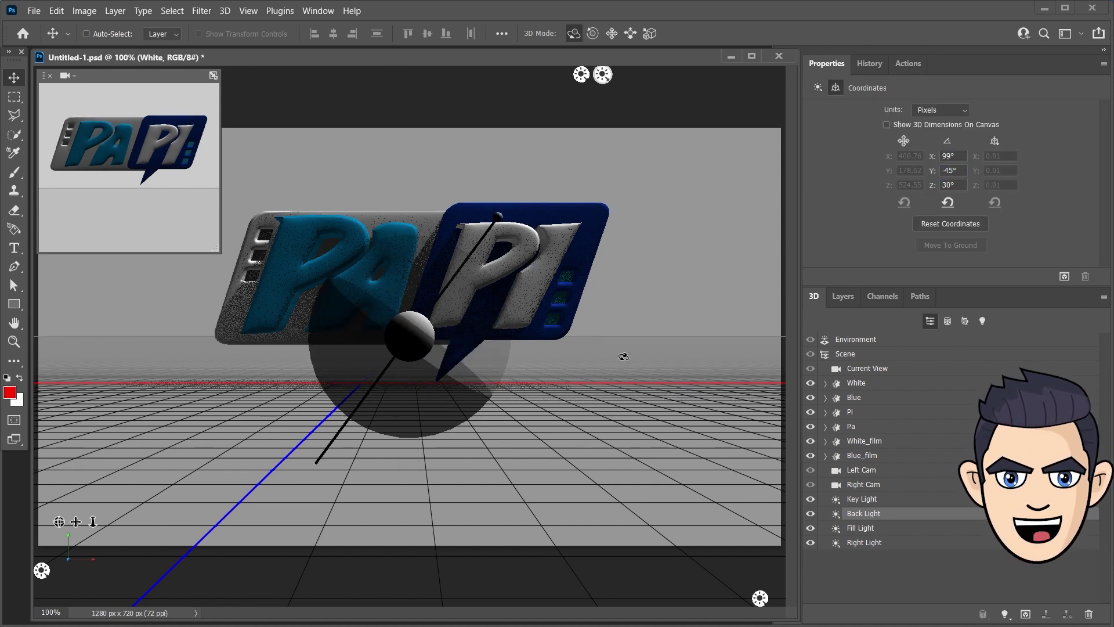
pyautogui.click(861, 527)
pyautogui.click(835, 87)
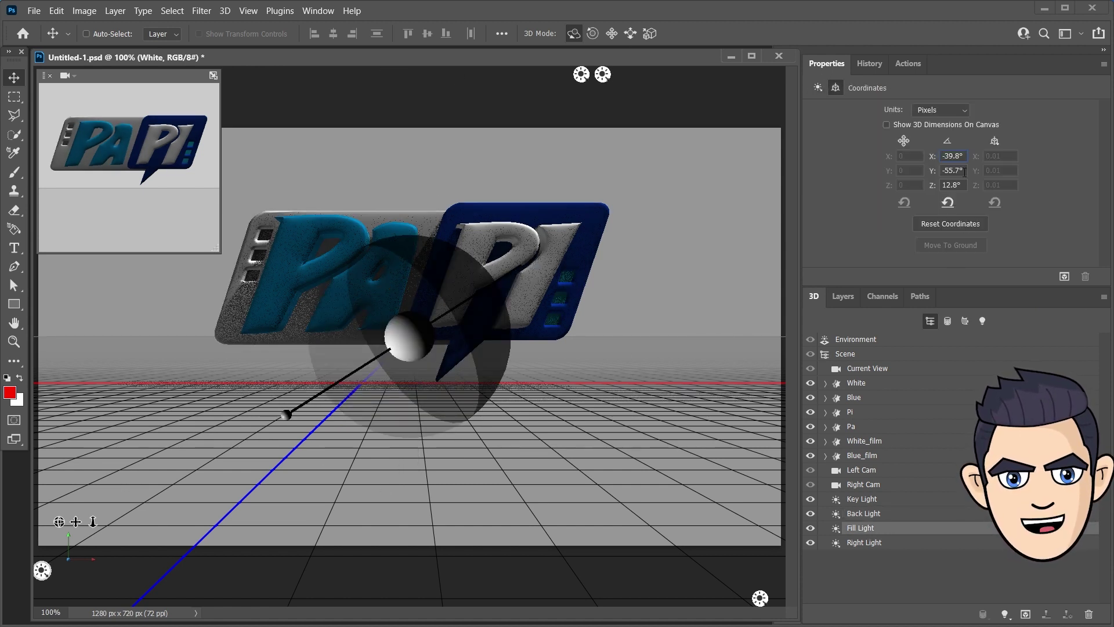
pyautogui.click(970, 226)
# Step: Turn on Right Light shadows, rotate it to X -20°, Y 53°, and render the scene
pyautogui.click(863, 542)
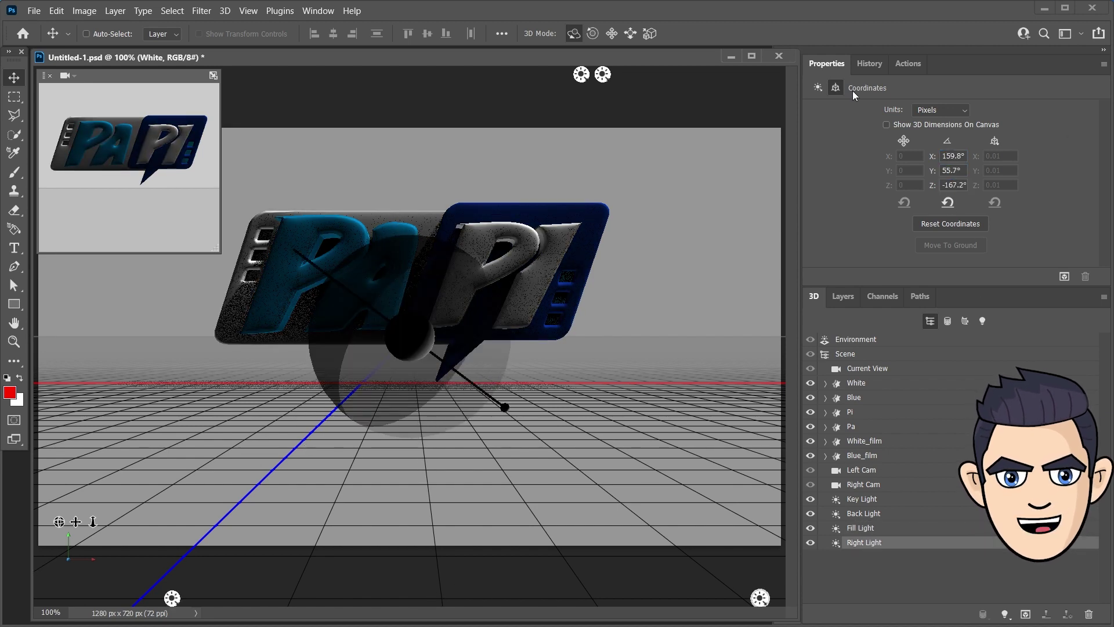
pyautogui.click(818, 87)
pyautogui.click(809, 166)
pyautogui.click(836, 87)
pyautogui.click(951, 155)
pyautogui.write('-20')
pyautogui.press('Tab')
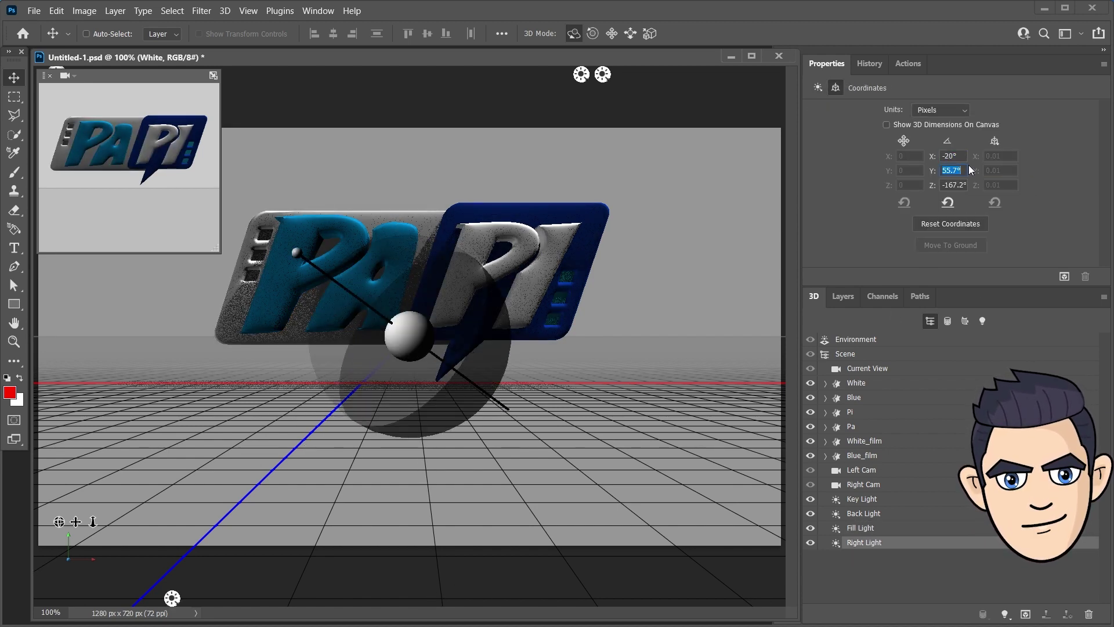
pyautogui.write('53')
pyautogui.press('Tab')
pyautogui.write('9')
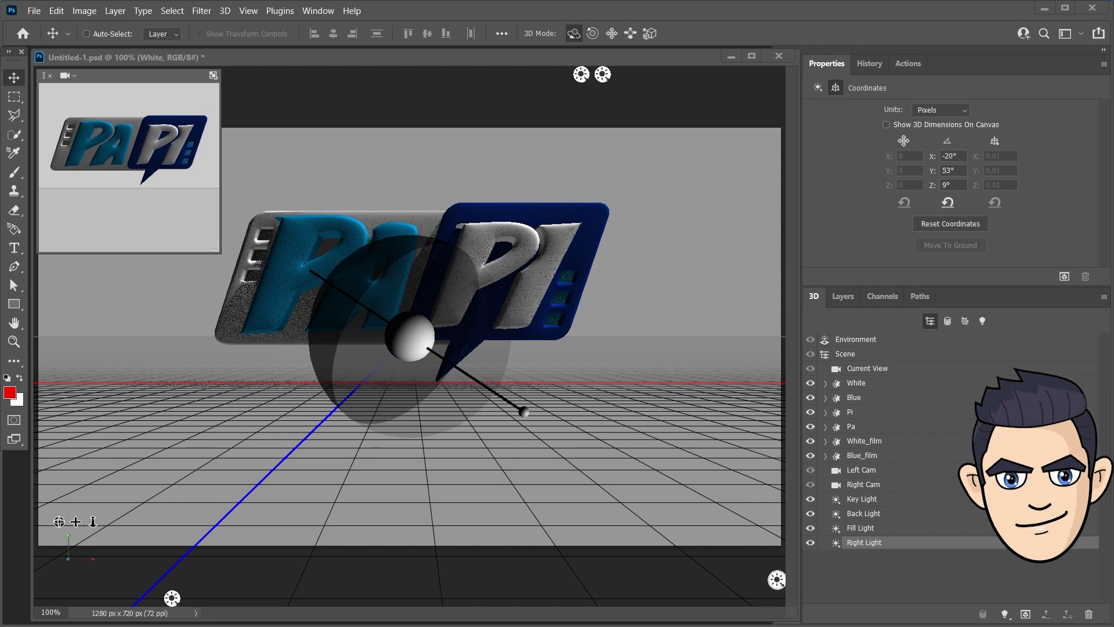
pyautogui.click(1064, 276)
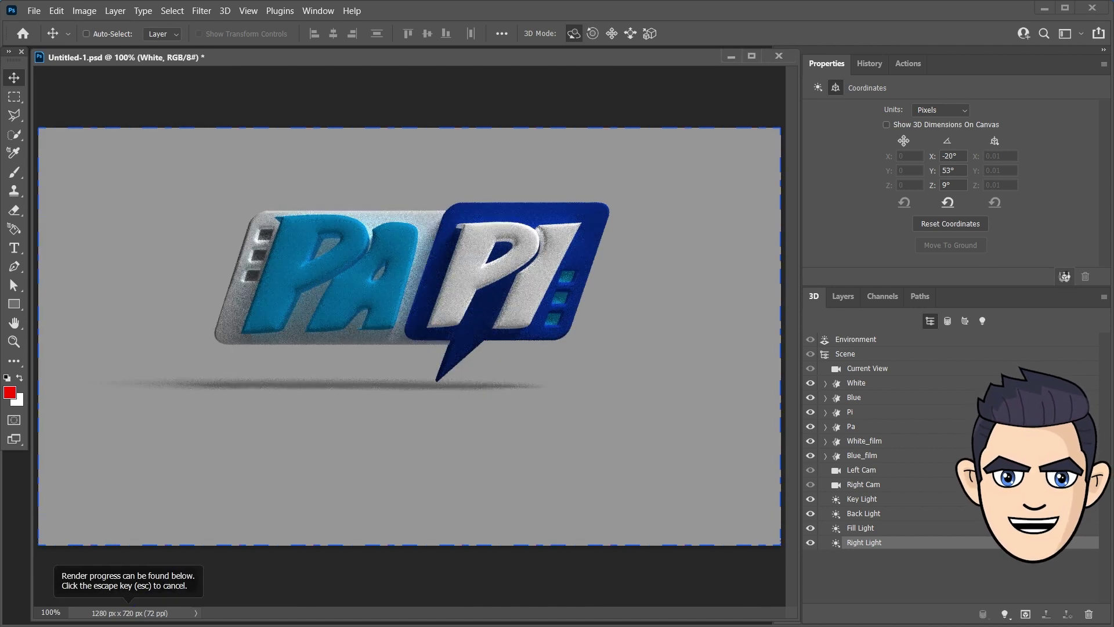
# Step: Set the 3D ray-tracer High Quality Threshold to 4 in Preferences
pyautogui.click(56, 10)
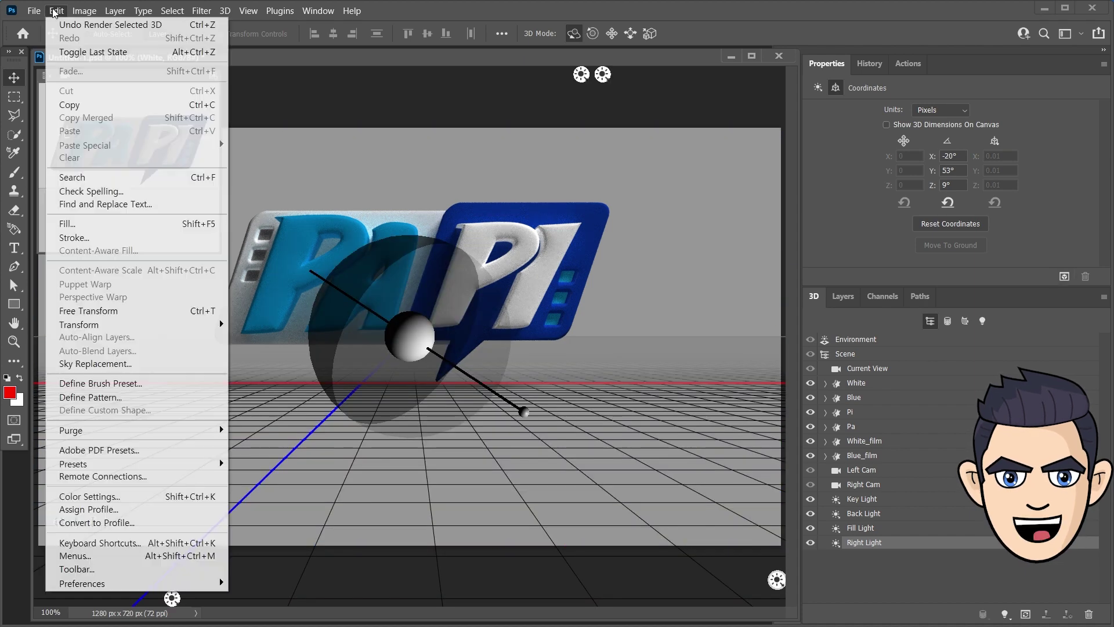
pyautogui.moveTo(82, 583)
pyautogui.click(290, 525)
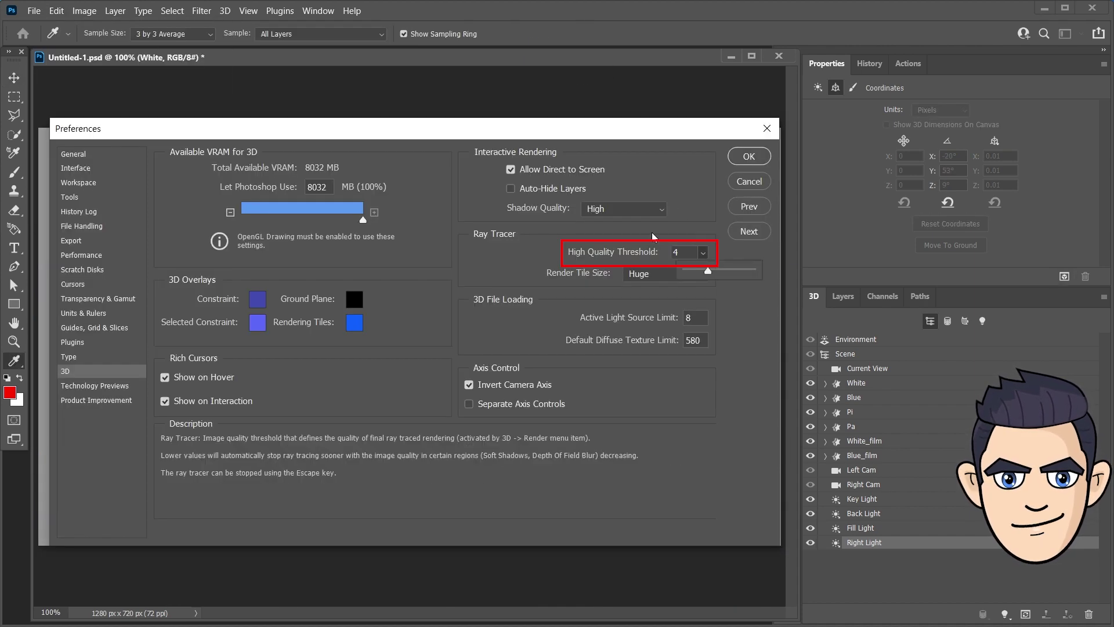
pyautogui.click(749, 157)
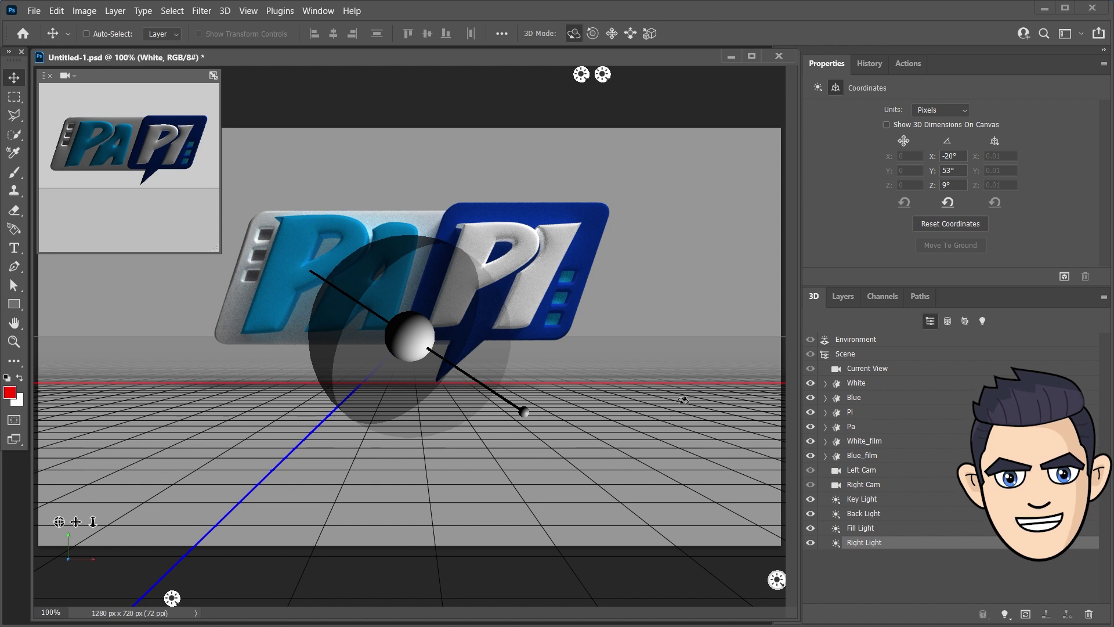
# Step: Start and cancel a test render, then select the Pi letters mesh
pyautogui.click(1064, 276)
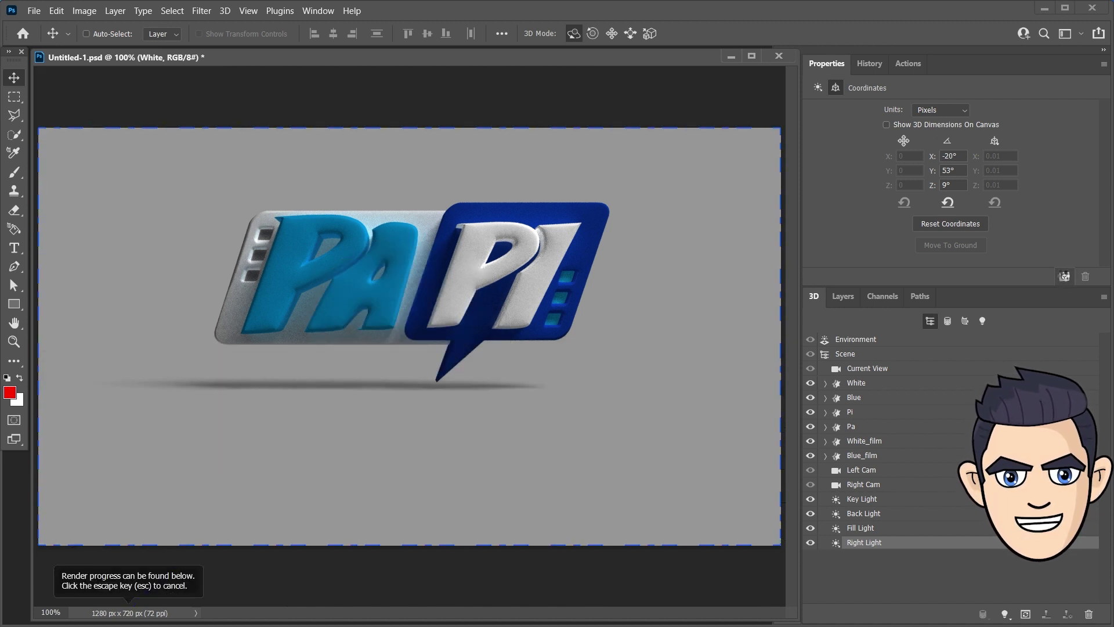
pyautogui.click(1064, 277)
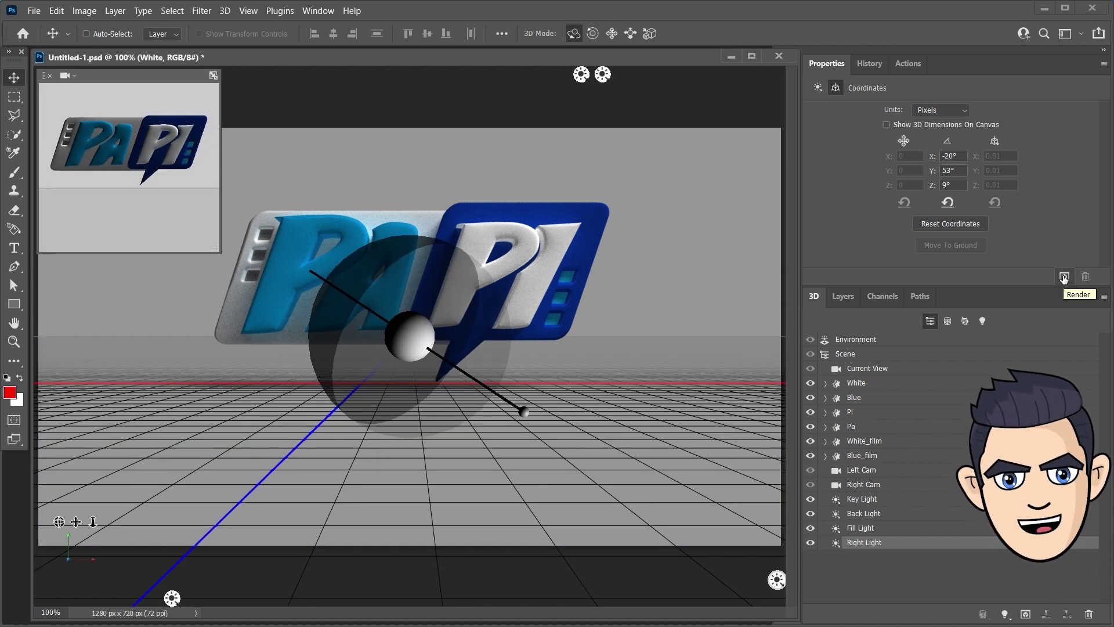
pyautogui.click(843, 297)
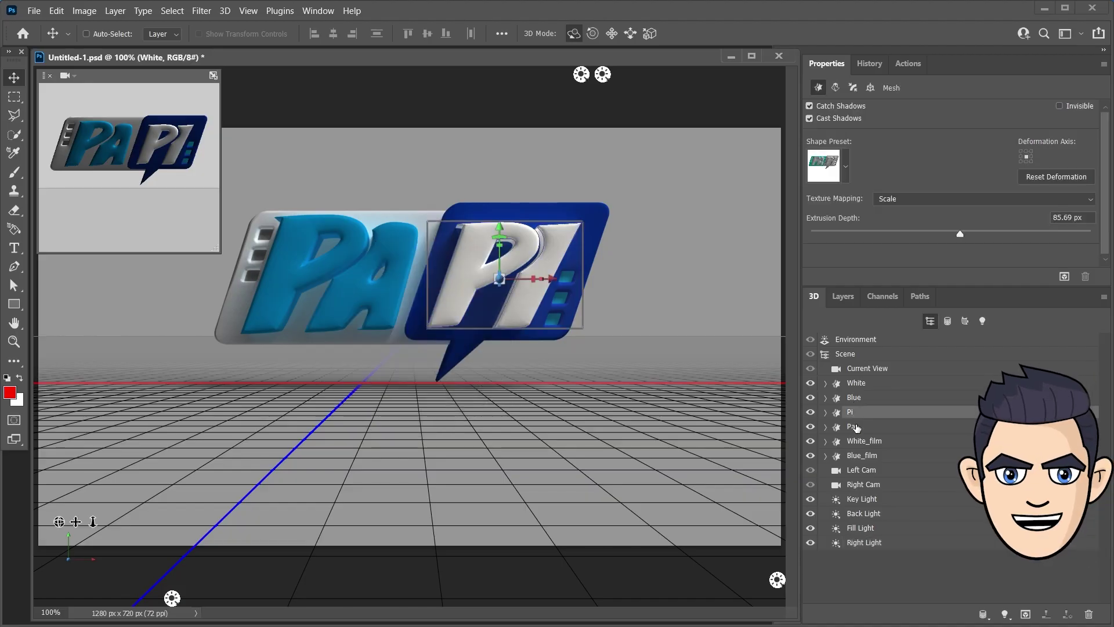
# Step: Expand the Pi and Pa objects and select all their letter materials
pyautogui.click(851, 427)
pyautogui.click(851, 412)
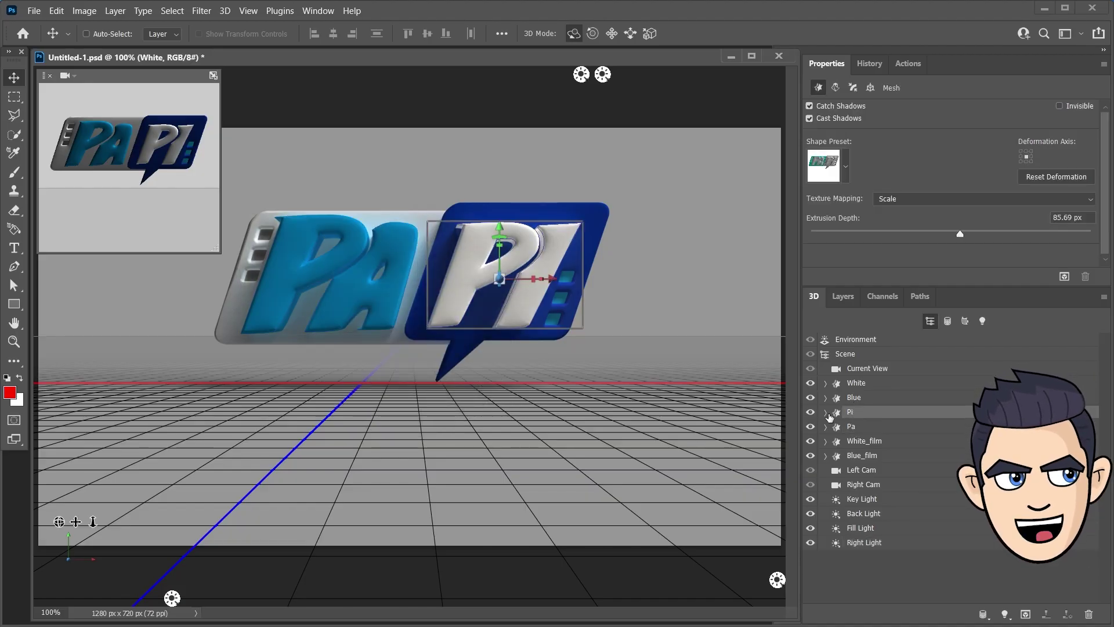
pyautogui.click(825, 542)
pyautogui.scroll(-1, 1107, 458)
pyautogui.scroll(-1, 1107, 459)
pyautogui.click(896, 368)
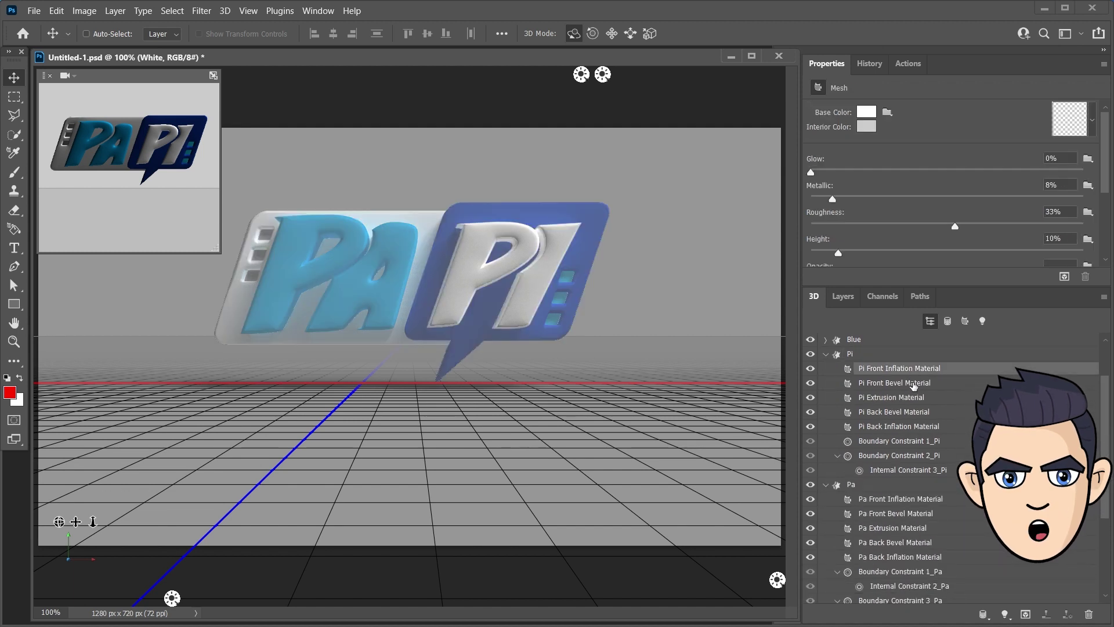
pyautogui.keyDown('ctrl'); pyautogui.click(897, 397); pyautogui.keyUp('ctrl')
pyautogui.keyDown('ctrl'); pyautogui.click(896, 426); pyautogui.keyUp('ctrl')
pyautogui.keyDown('ctrl'); pyautogui.click(897, 513); pyautogui.keyUp('ctrl')
pyautogui.keyDown('ctrl'); pyautogui.click(901, 527); pyautogui.keyUp('ctrl')
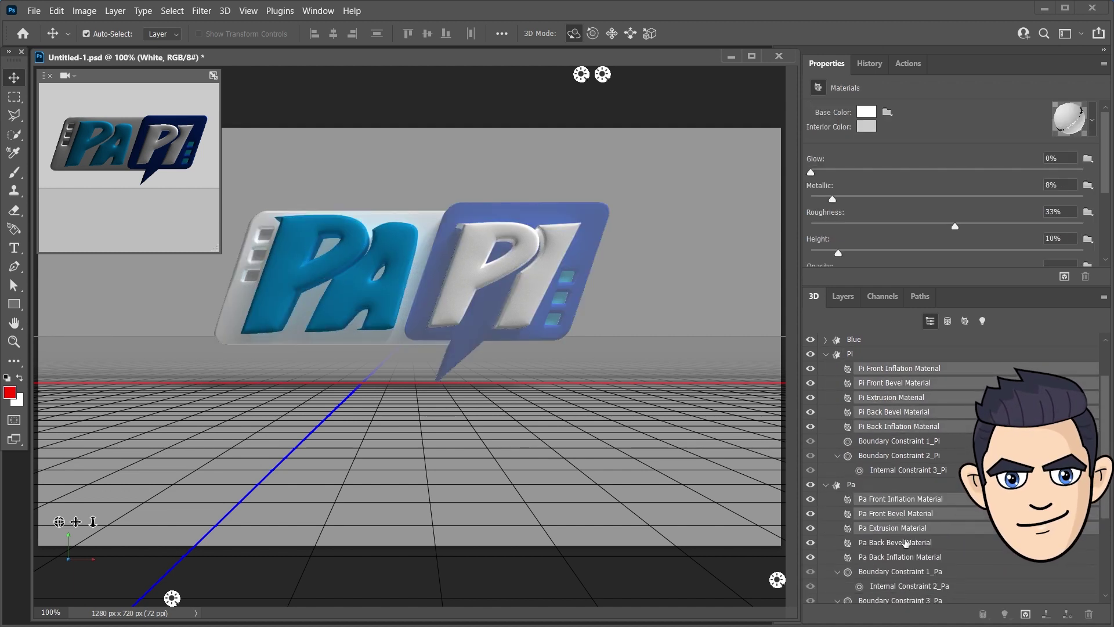
pyautogui.keyDown('ctrl'); pyautogui.click(908, 556); pyautogui.keyUp('ctrl')
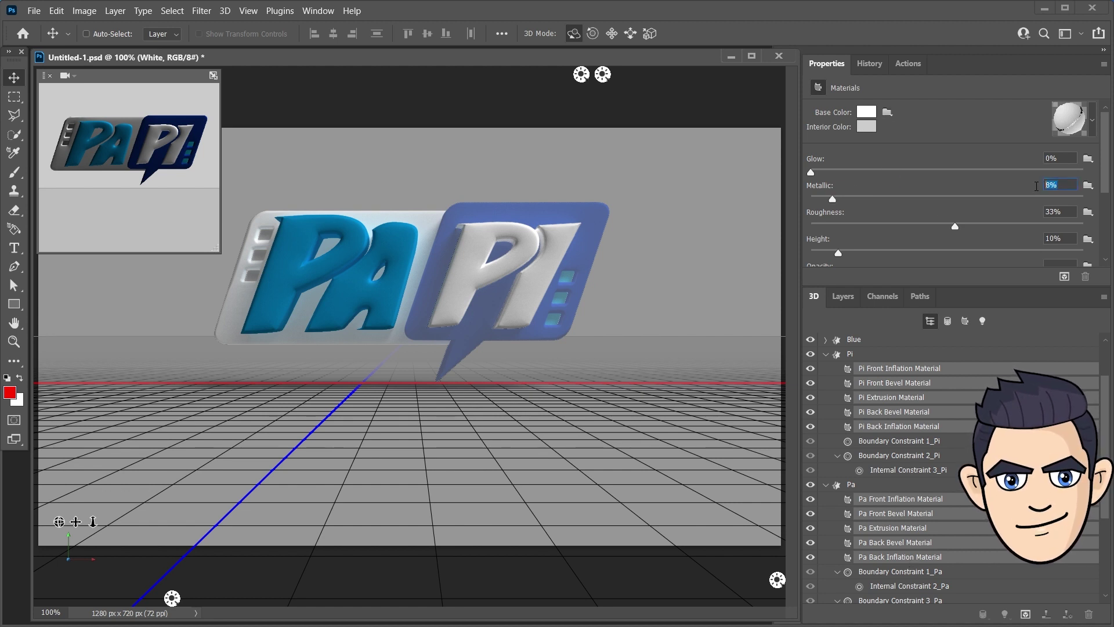
# Step: Give the letter materials Metallic 65% and Roughness 0%, then expand the White plate's materials
pyautogui.write('65')
pyautogui.press('Return')
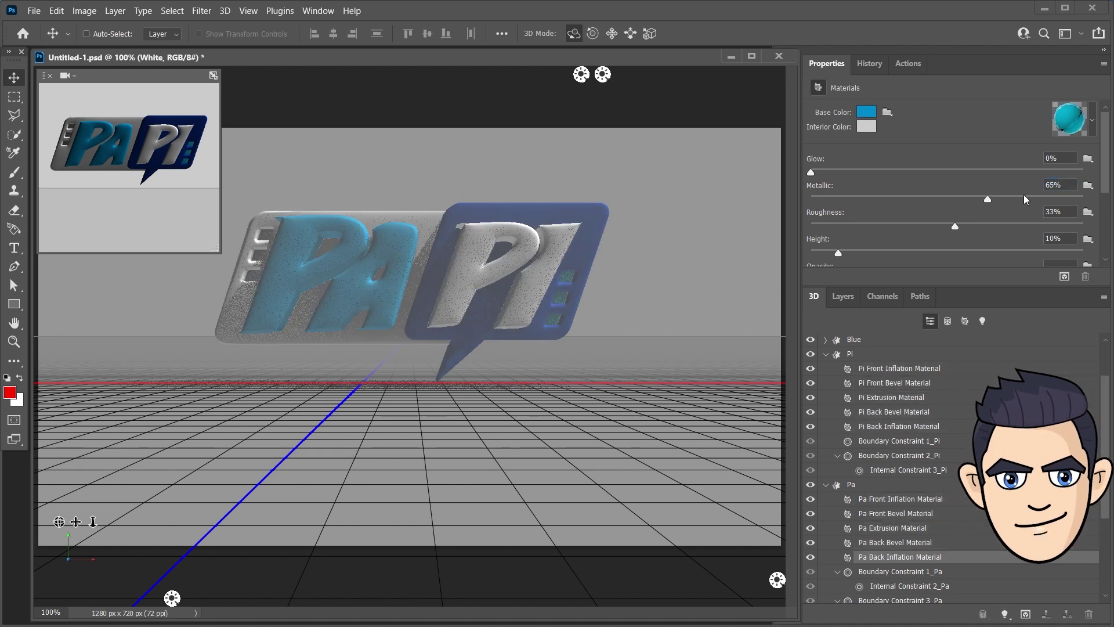
pyautogui.keyDown('shift'); pyautogui.click(906, 371); pyautogui.keyUp('shift')
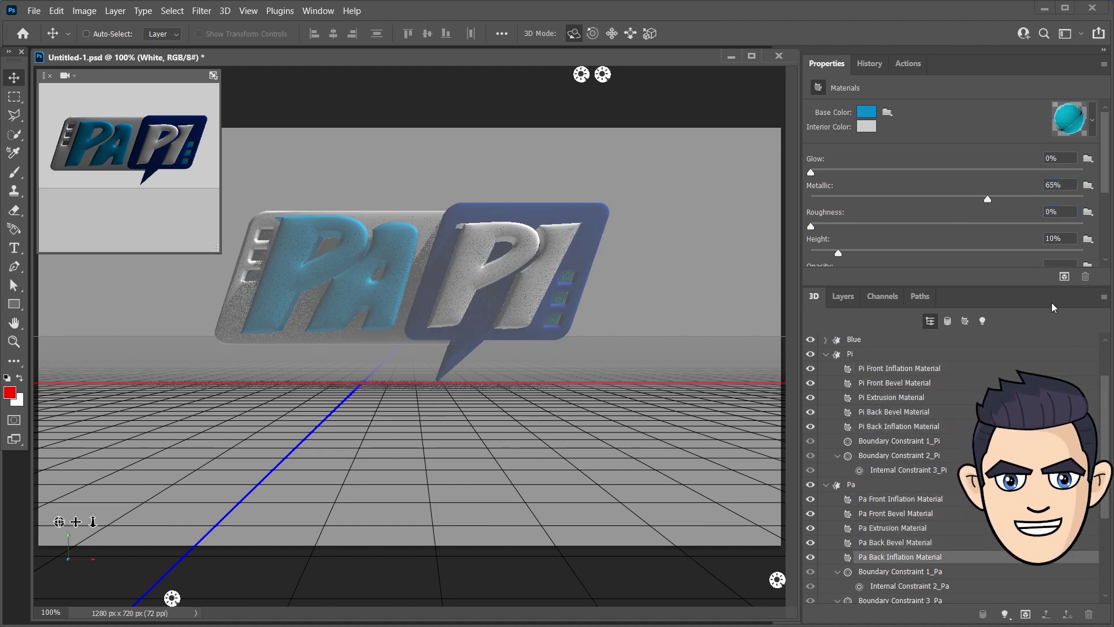
pyautogui.click(825, 353)
pyautogui.click(853, 383)
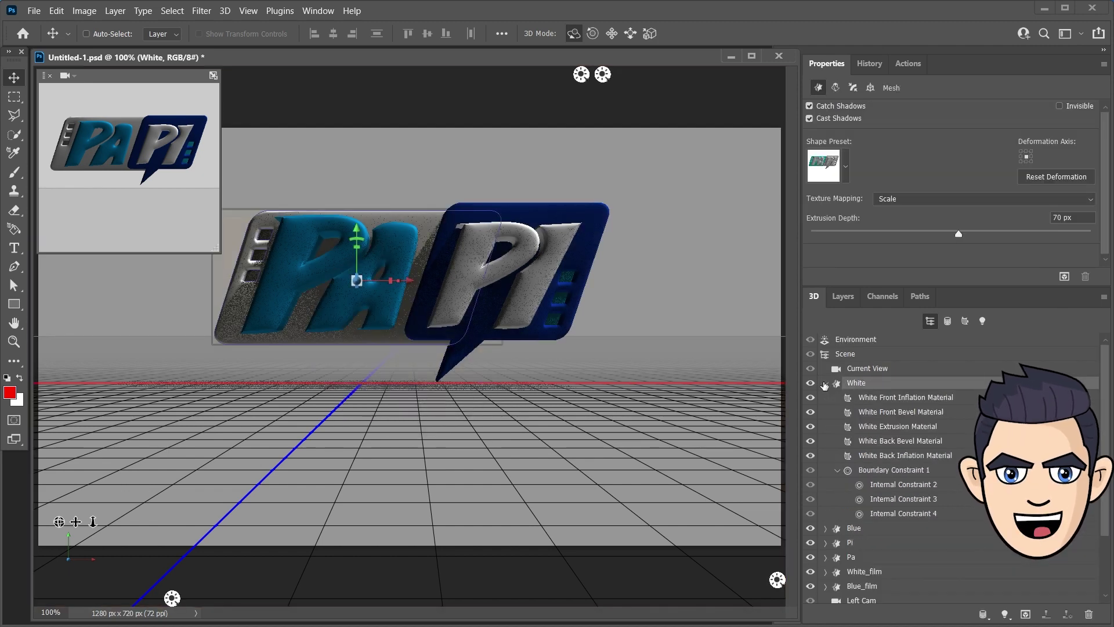
# Step: Select the five White plate materials and set Glow to 20% and Metallic to 10%
pyautogui.click(870, 399)
pyautogui.keyDown('shift'); pyautogui.click(894, 456); pyautogui.keyUp('shift')
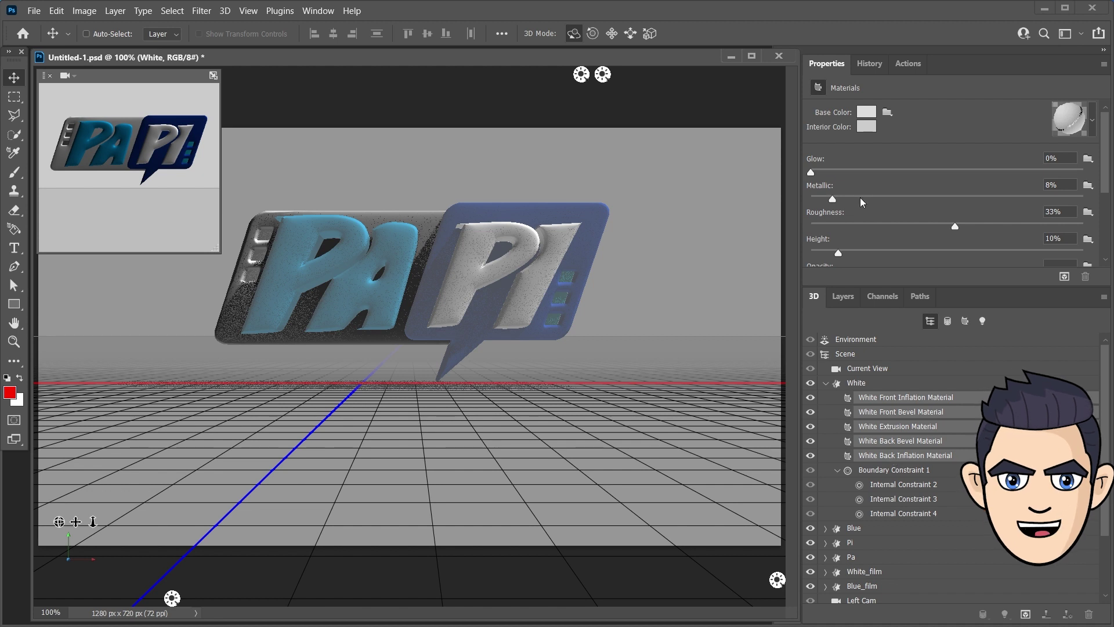
pyautogui.click(1063, 157)
pyautogui.write('20')
pyautogui.press('Return')
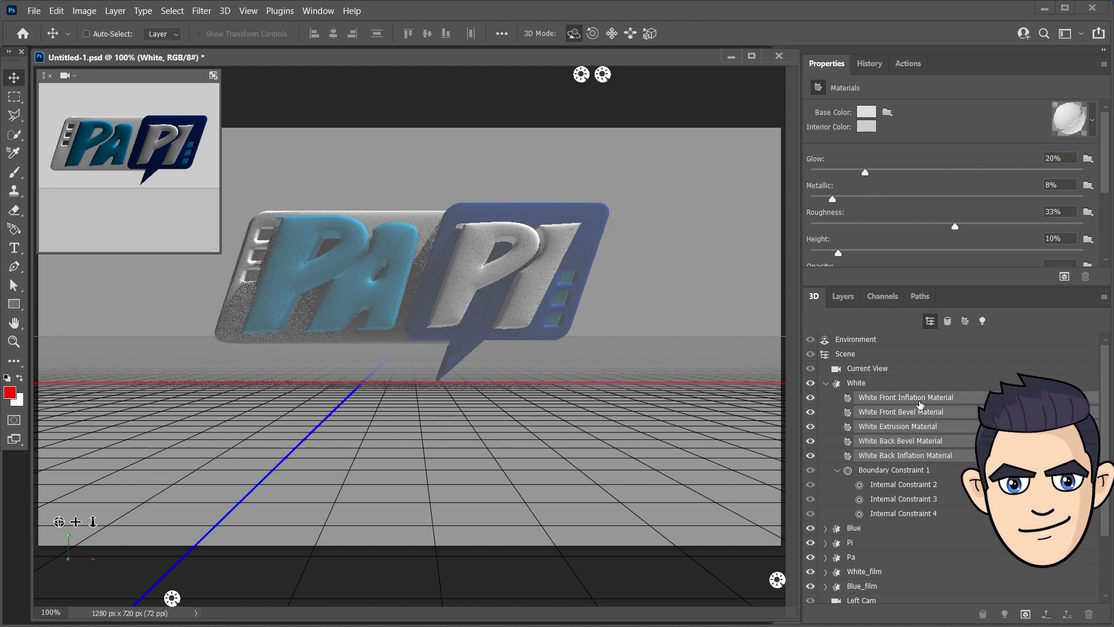
pyautogui.press('Tab')
pyautogui.write('10')
pyautogui.press('Return')
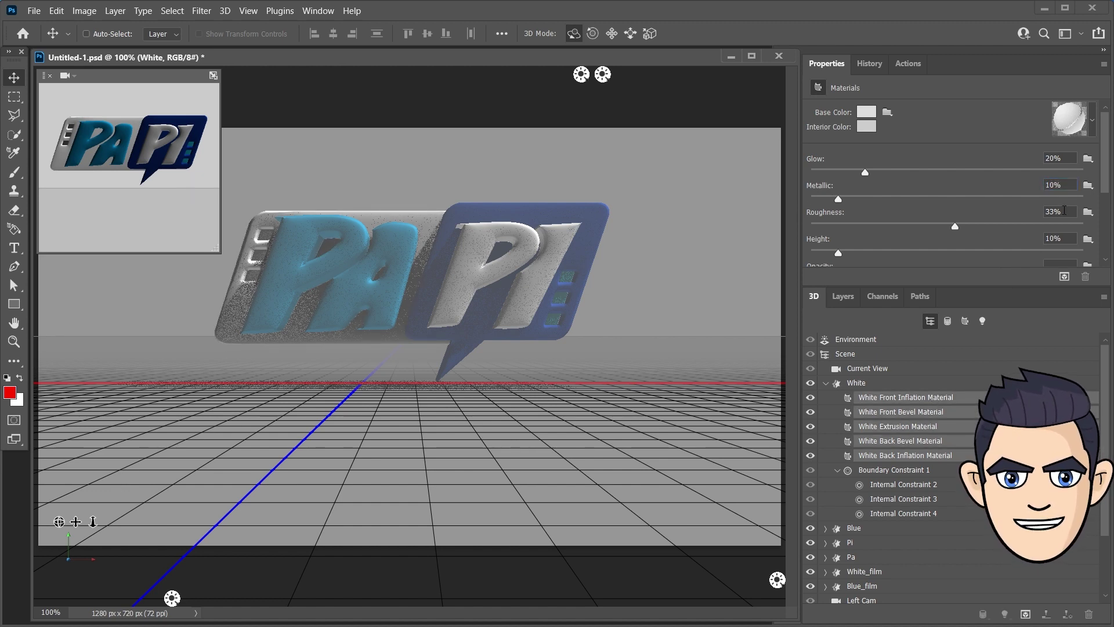
pyautogui.click(852, 382)
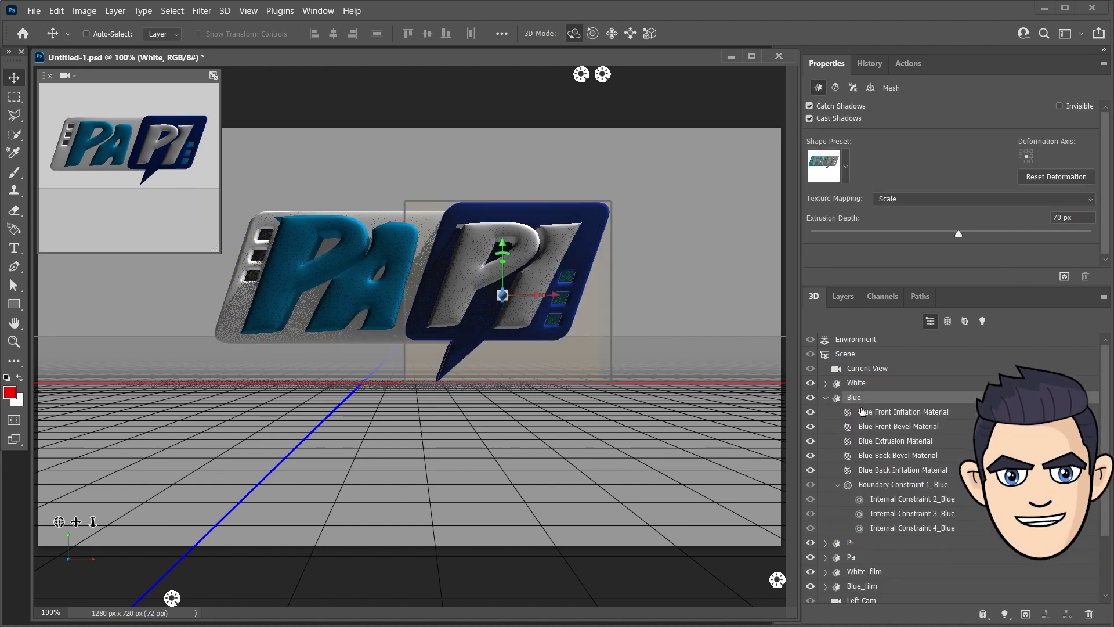
# Step: Select the five Blue materials and set Metallic to 40% and Roughness to 20%
pyautogui.click(862, 411)
pyautogui.keyDown('shift'); pyautogui.click(888, 470); pyautogui.keyUp('shift')
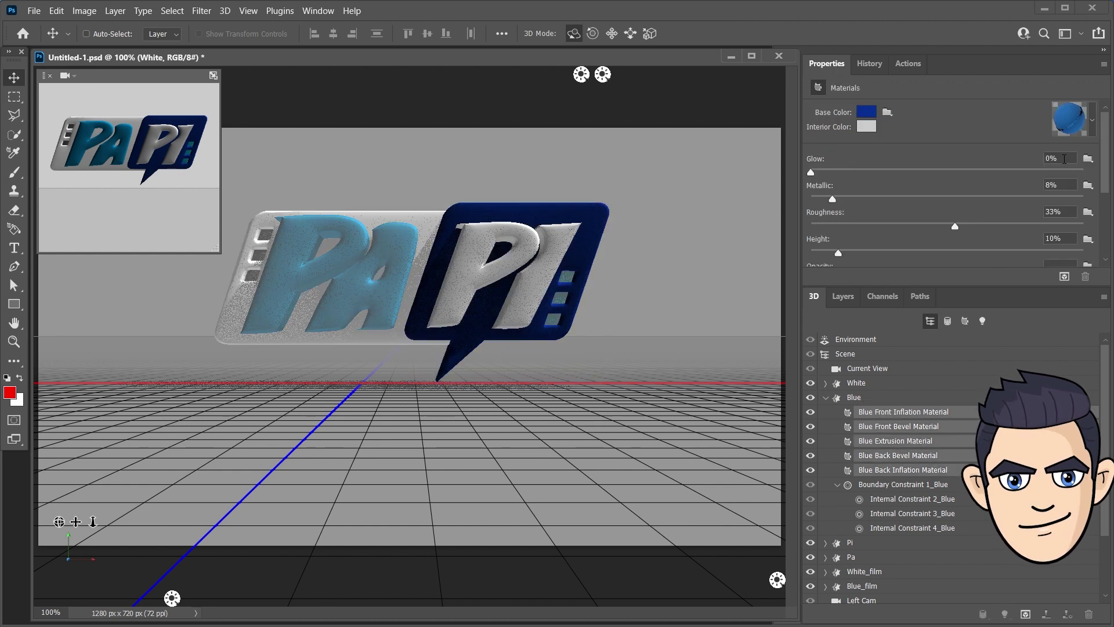
pyautogui.click(1045, 184)
pyautogui.write('40')
pyautogui.press('Return')
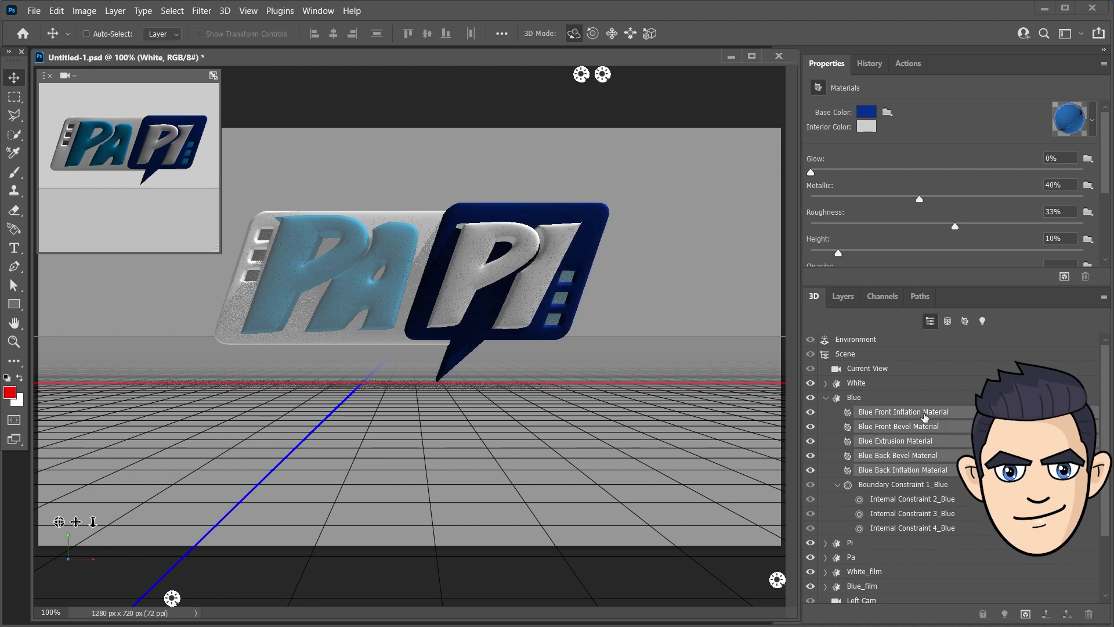
pyautogui.press('Tab')
pyautogui.write('20')
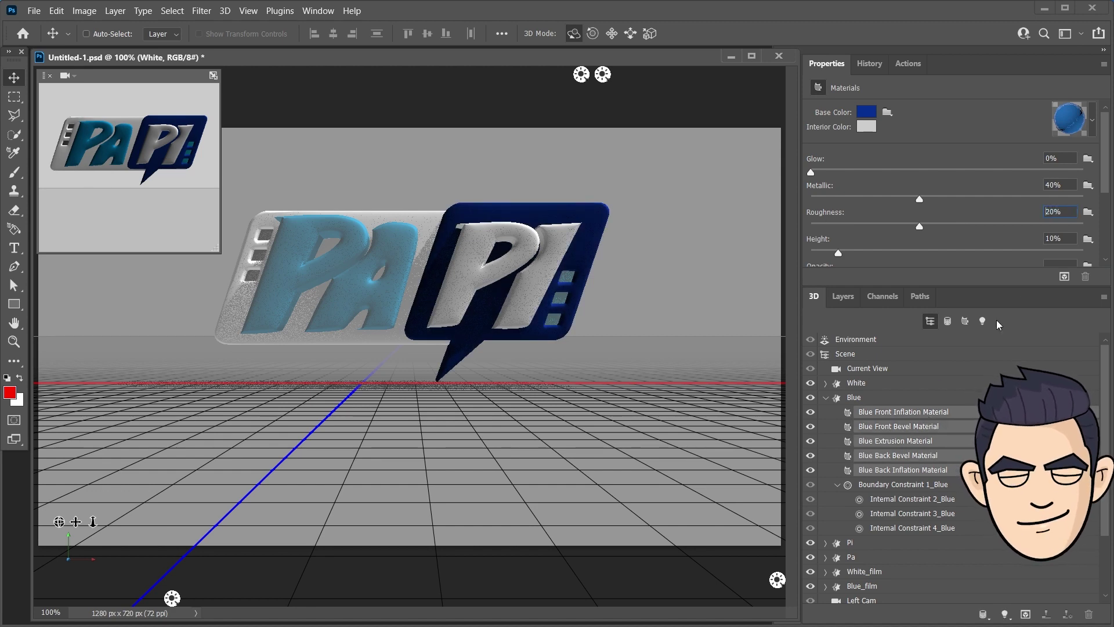
pyautogui.press('Return')
pyautogui.click(867, 368)
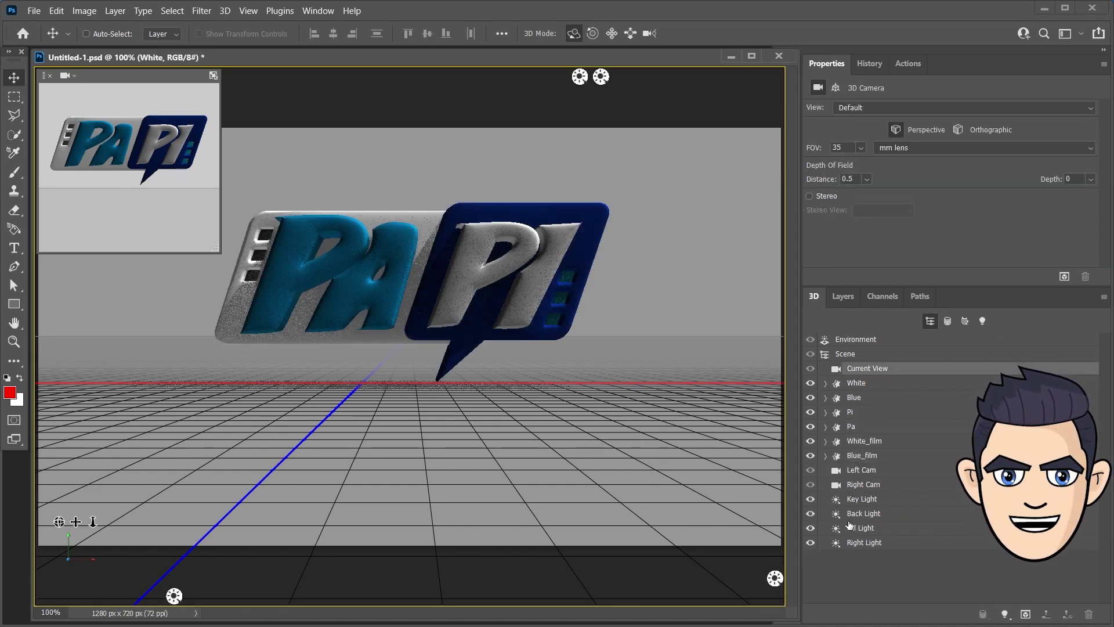
# Step: Switch to Left Cam and color the Pa front bevel cyan and its extrusion dark blue
pyautogui.click(862, 471)
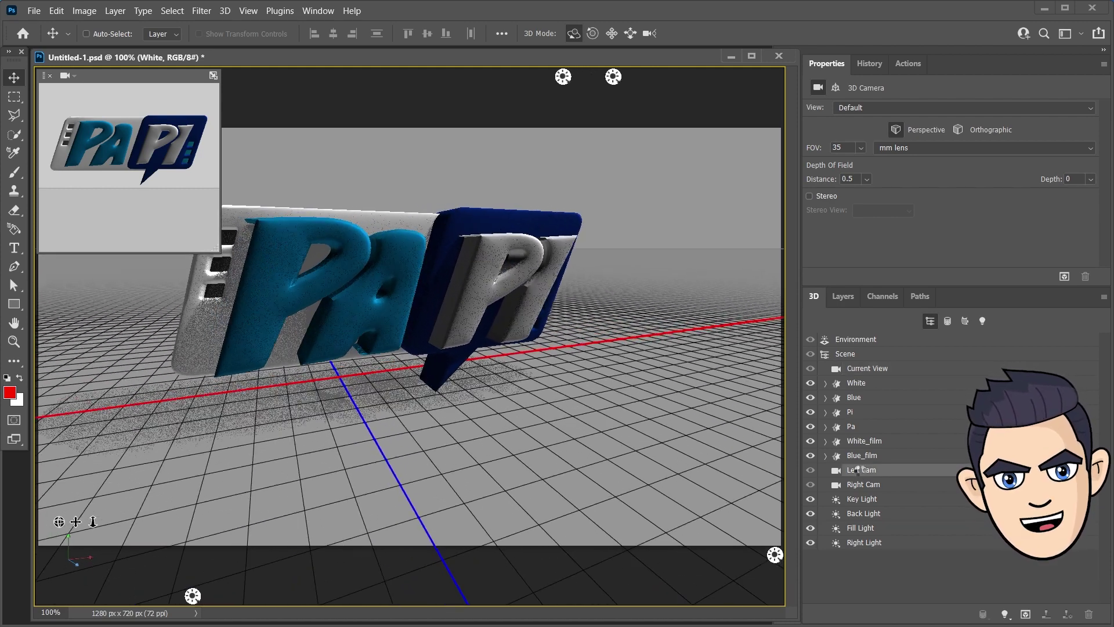
pyautogui.click(825, 426)
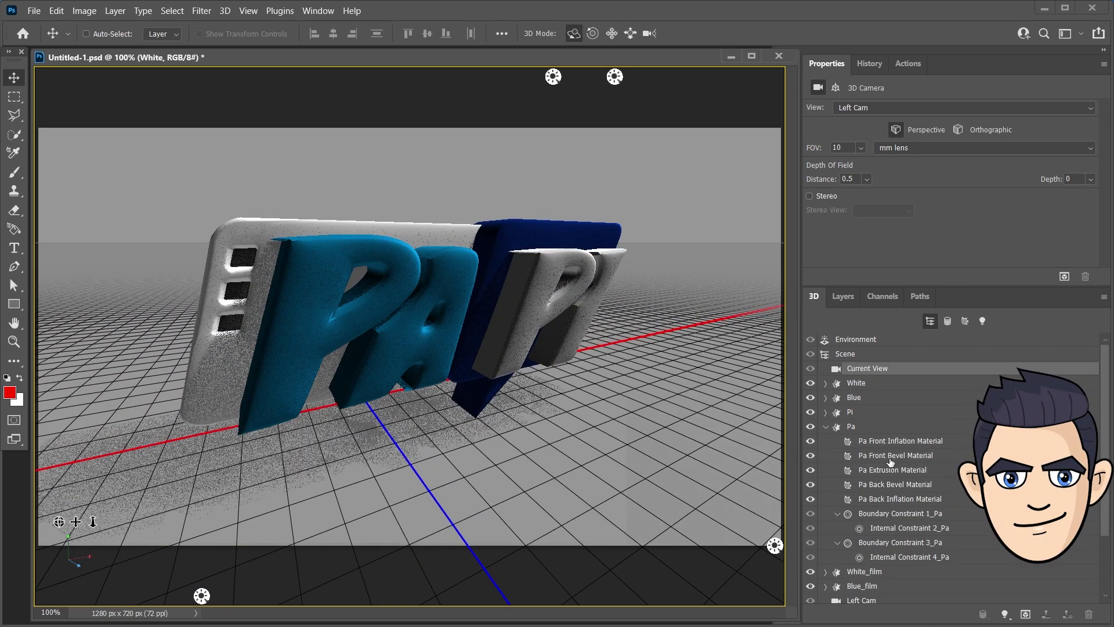
pyautogui.click(890, 457)
pyautogui.click(866, 112)
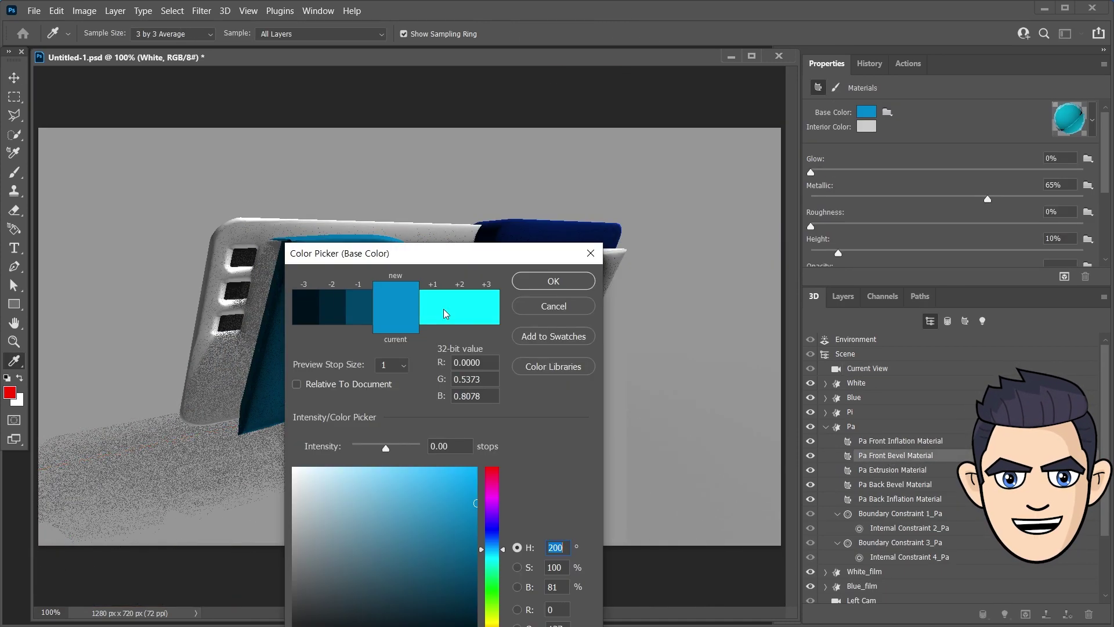
pyautogui.click(542, 281)
pyautogui.click(917, 471)
pyautogui.click(866, 112)
pyautogui.click(554, 281)
# Step: Set the Pi extrusion base color to grey, then start and cancel a test render
pyautogui.click(825, 412)
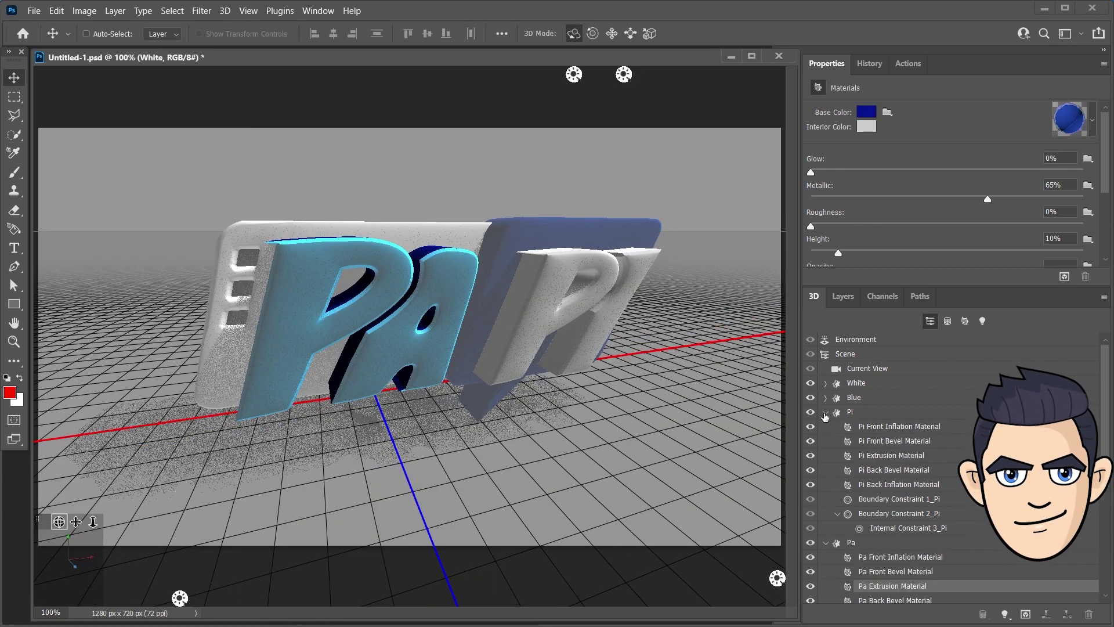
pyautogui.click(876, 442)
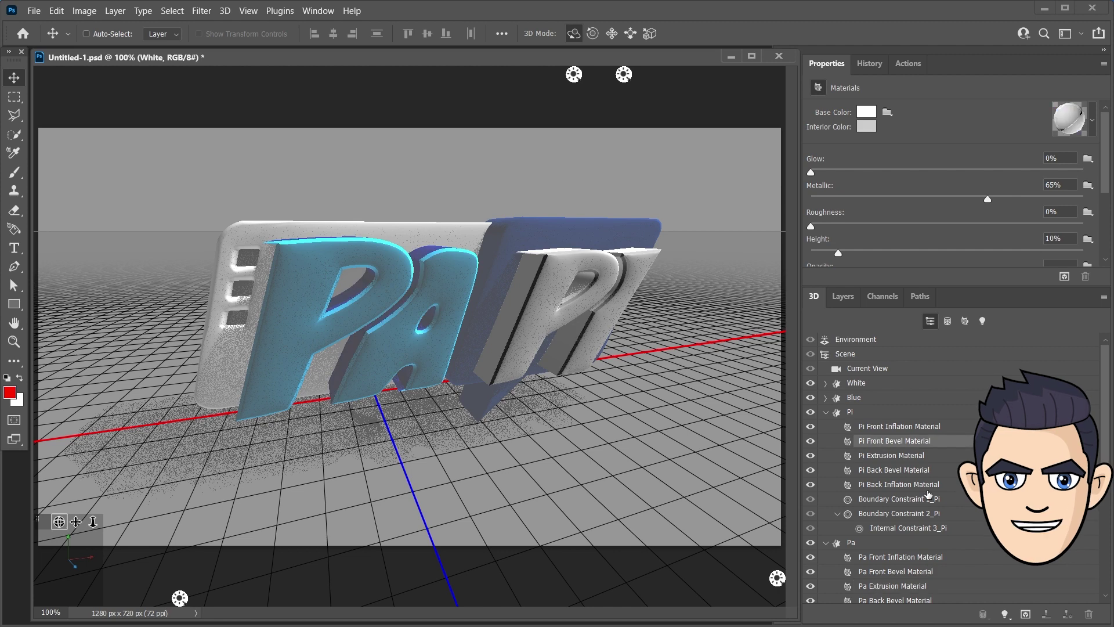
pyautogui.click(865, 116)
pyautogui.click(548, 283)
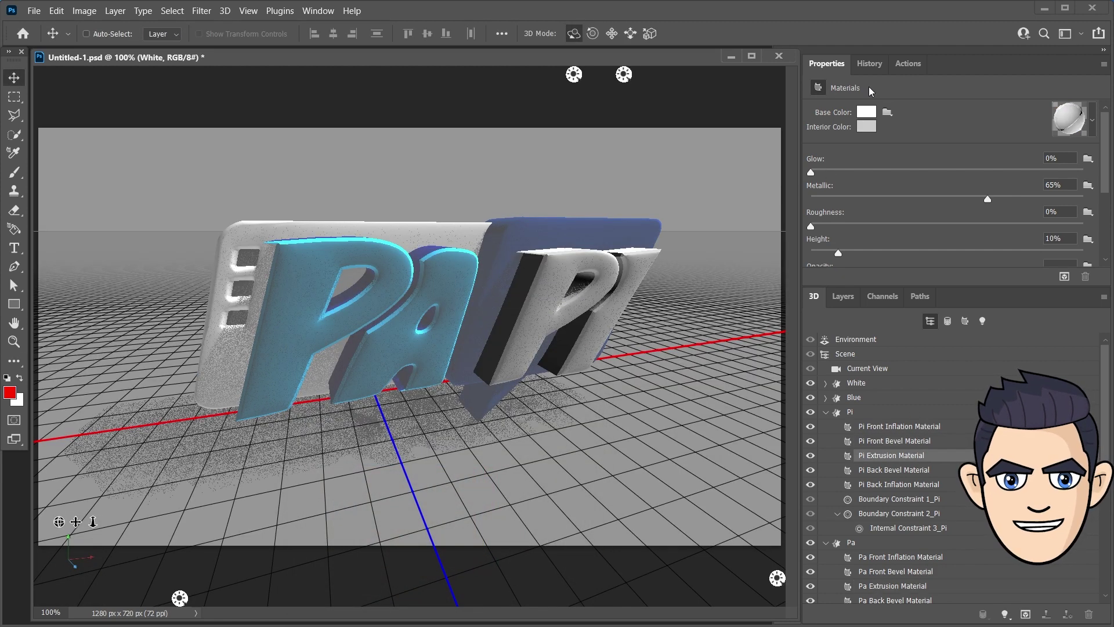
pyautogui.click(868, 116)
pyautogui.click(553, 282)
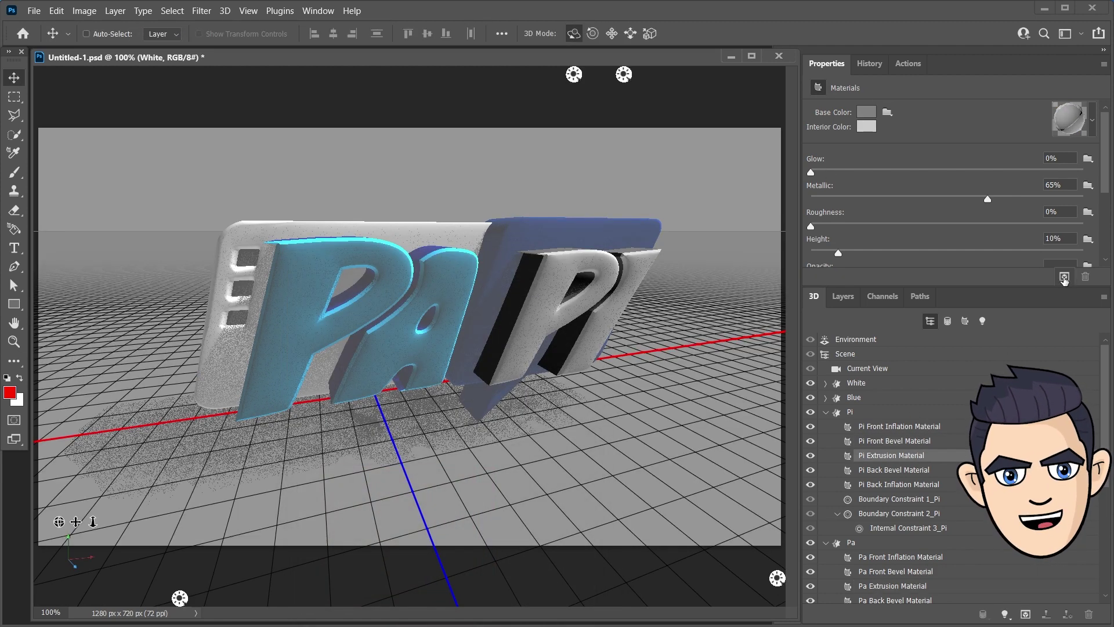
pyautogui.hotkey('ctrl', 'shift', 'alt', 'r')
pyautogui.press('Escape')
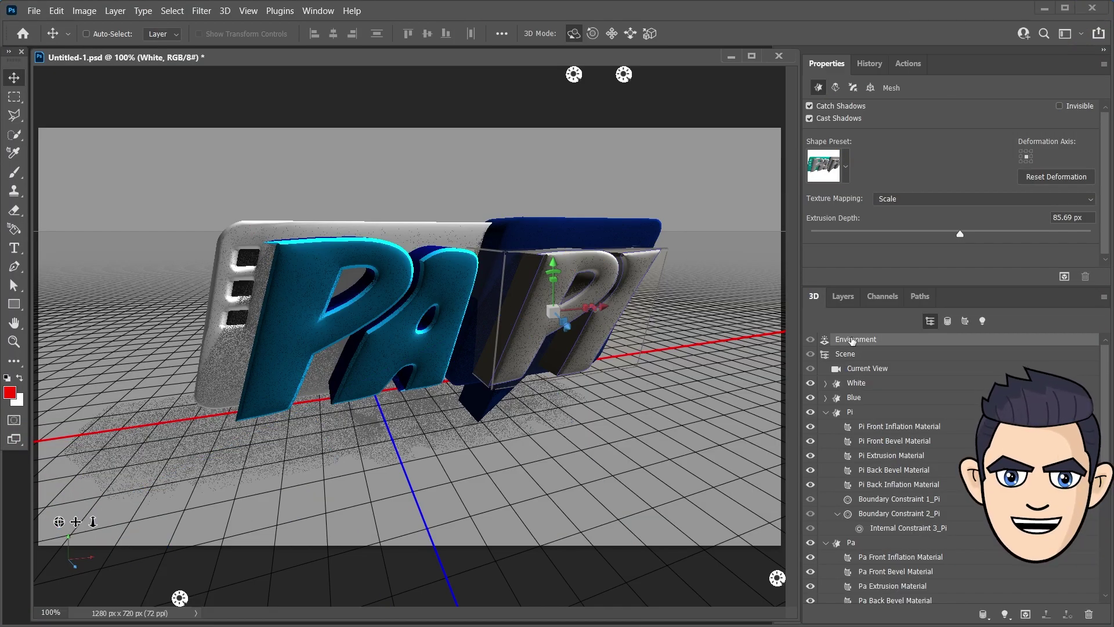
# Step: Enable IBL using abandoned_factory_canteen_01_2k.hdr at 80% intensity with environment shadow off
pyautogui.click(851, 340)
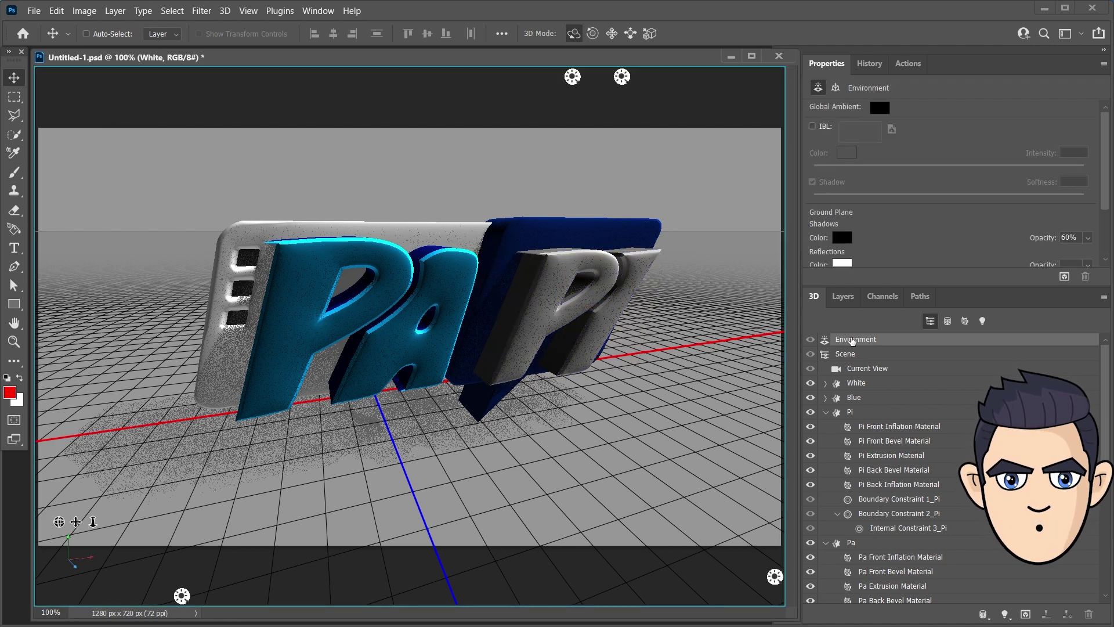
pyautogui.click(812, 127)
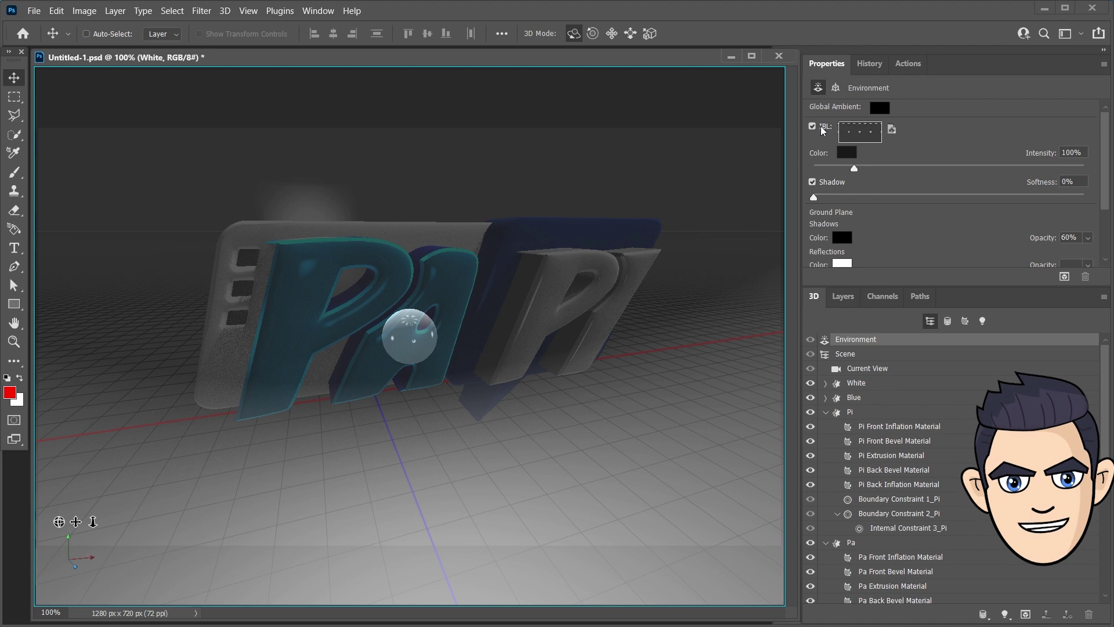
pyautogui.click(892, 129)
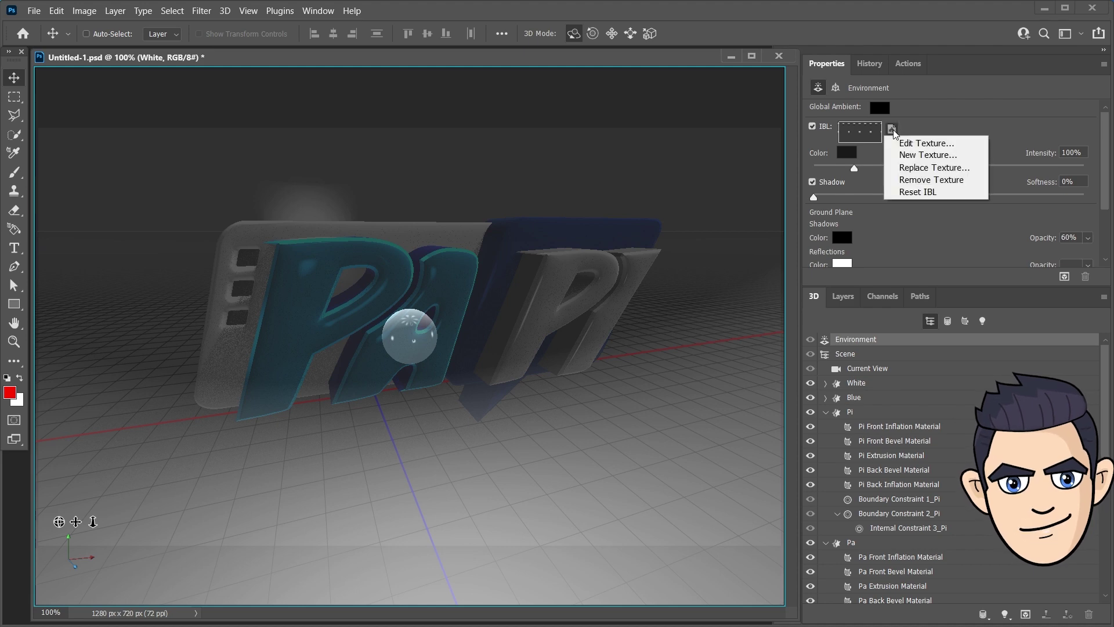
pyautogui.click(915, 168)
pyautogui.click(182, 185)
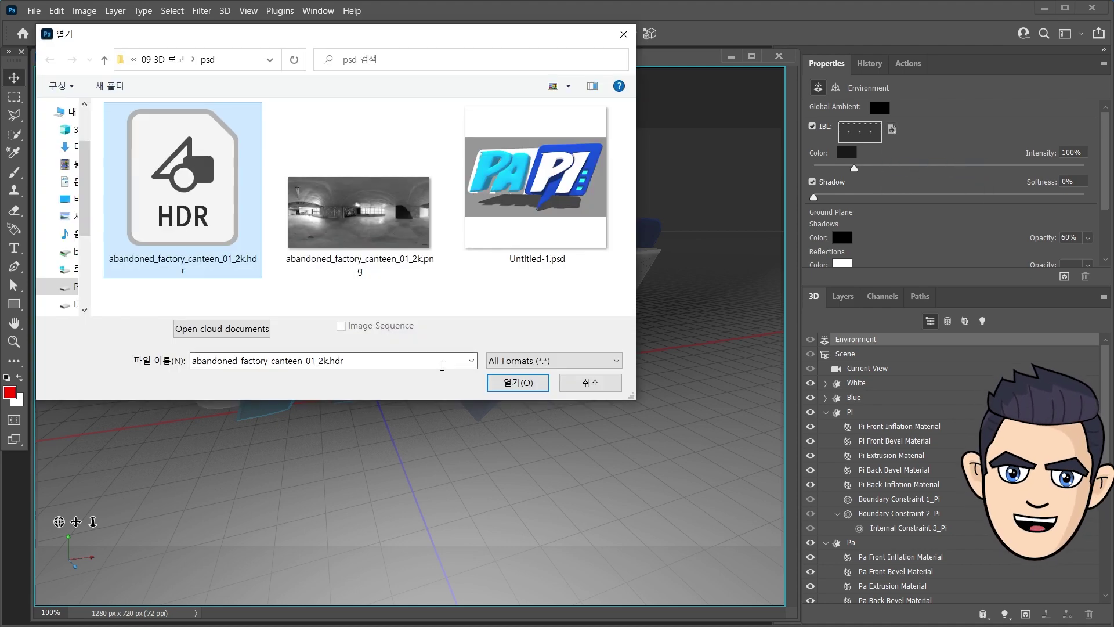
pyautogui.click(510, 383)
pyautogui.click(1059, 153)
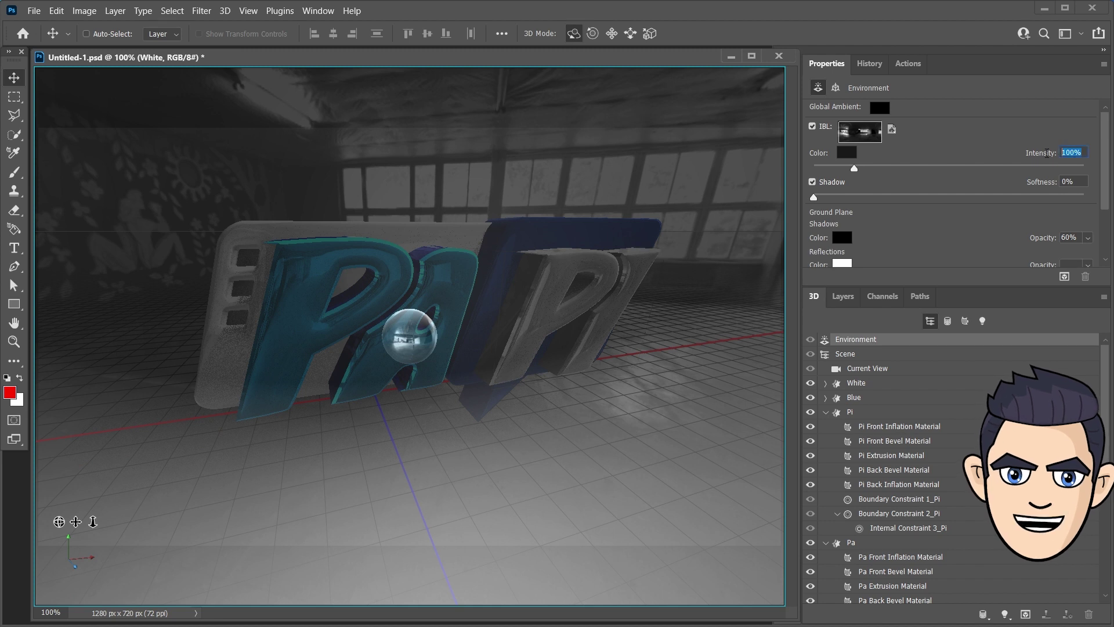
pyautogui.moveTo(1042, 156); pyautogui.dragTo(1030, 156)
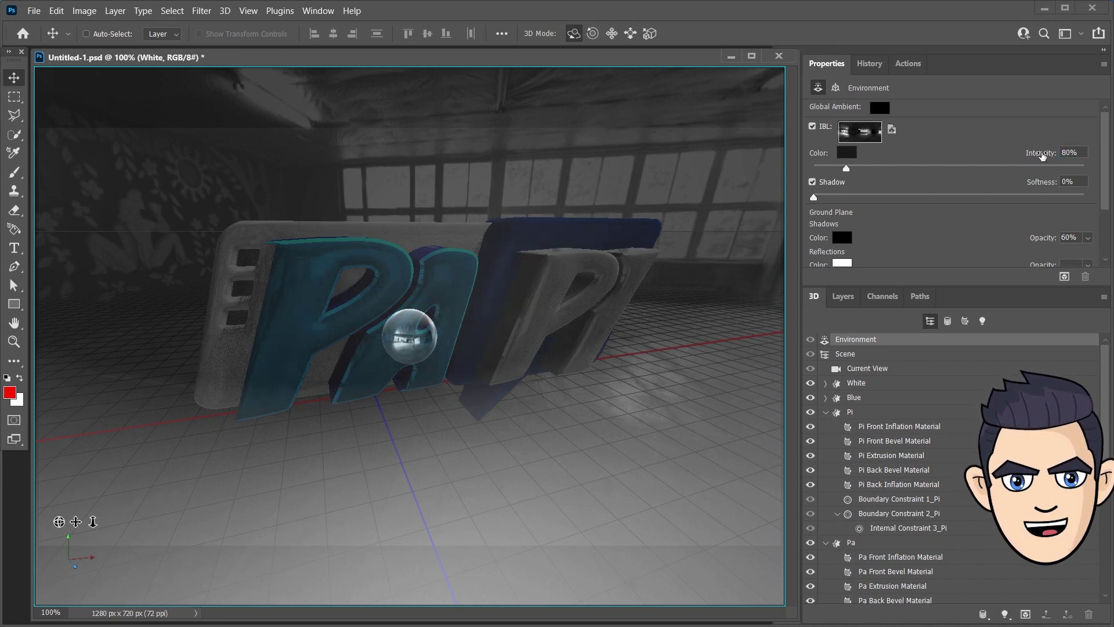
pyautogui.click(812, 182)
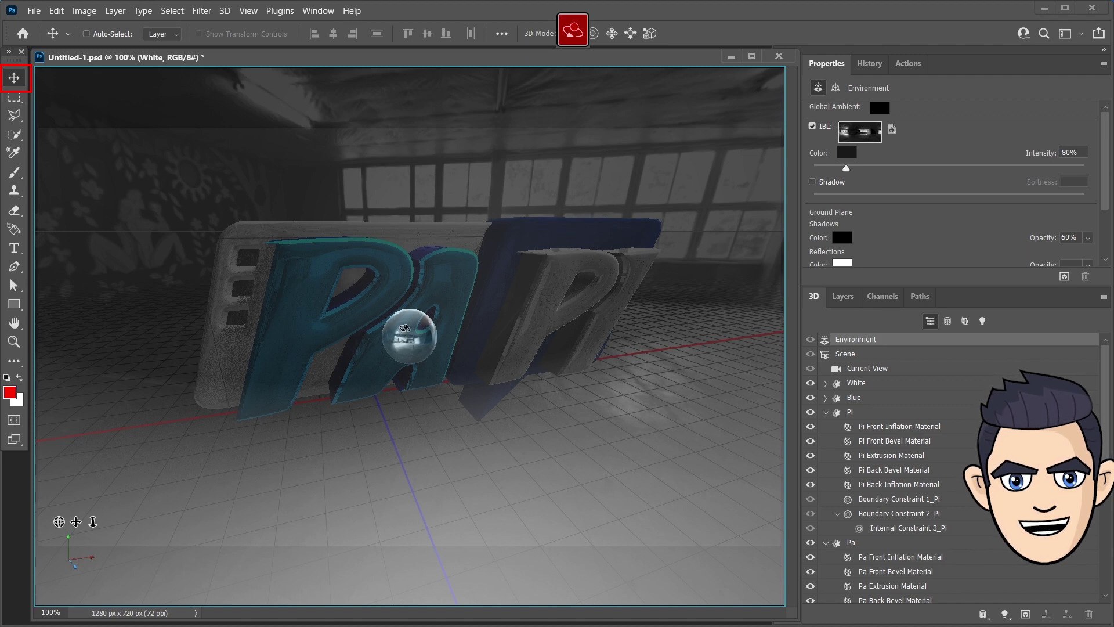
# Step: Drag the IBL sphere to rotate the lighting environment and check a preview render
pyautogui.moveTo(406, 327)
pyautogui.mouseDown()
pyautogui.moveTo(341, 339)
pyautogui.moveTo(315, 326)
pyautogui.mouseUp()
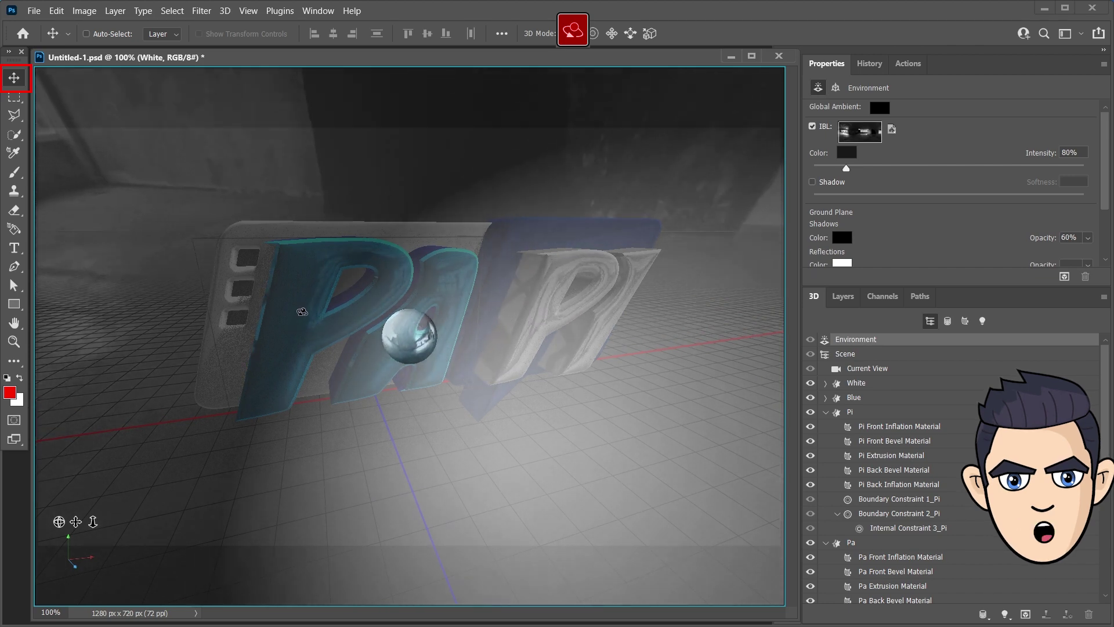
pyautogui.moveTo(315, 325); pyautogui.dragTo(360, 325)
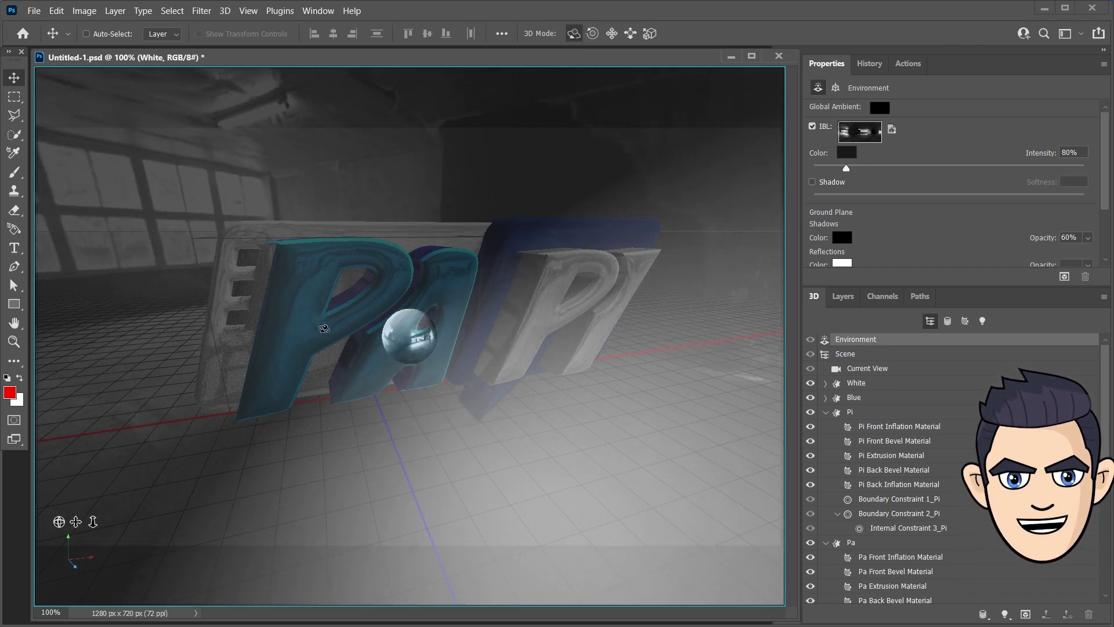
pyautogui.click(1065, 276)
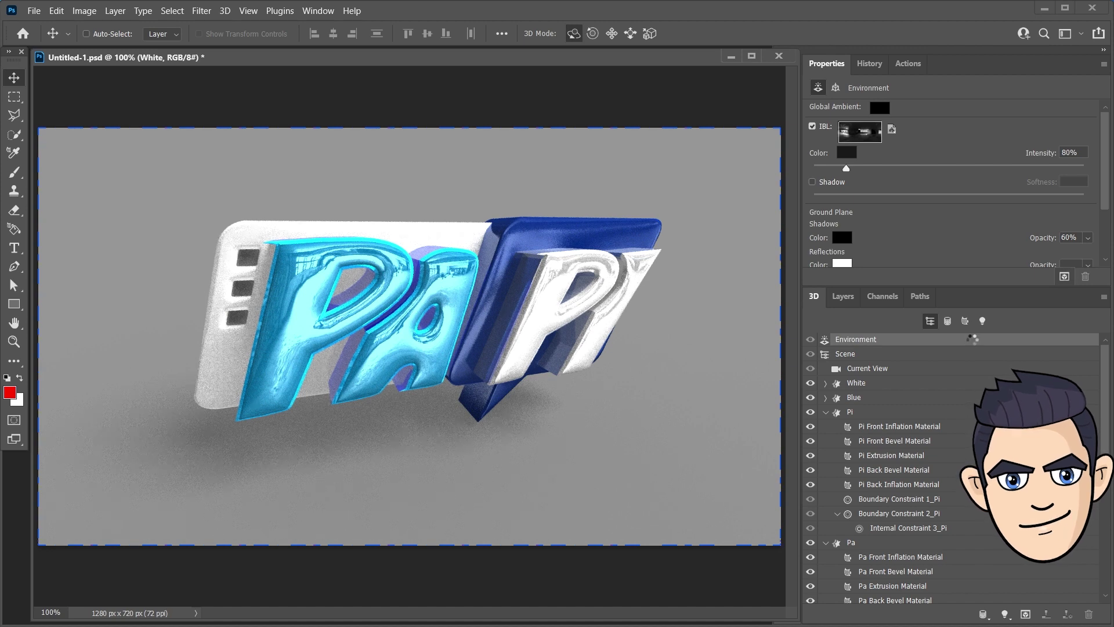
pyautogui.click(942, 385)
# Step: Enter IBL rotation X -75°, Y -11.6°, Z 3° and render the relit logo
pyautogui.click(836, 87)
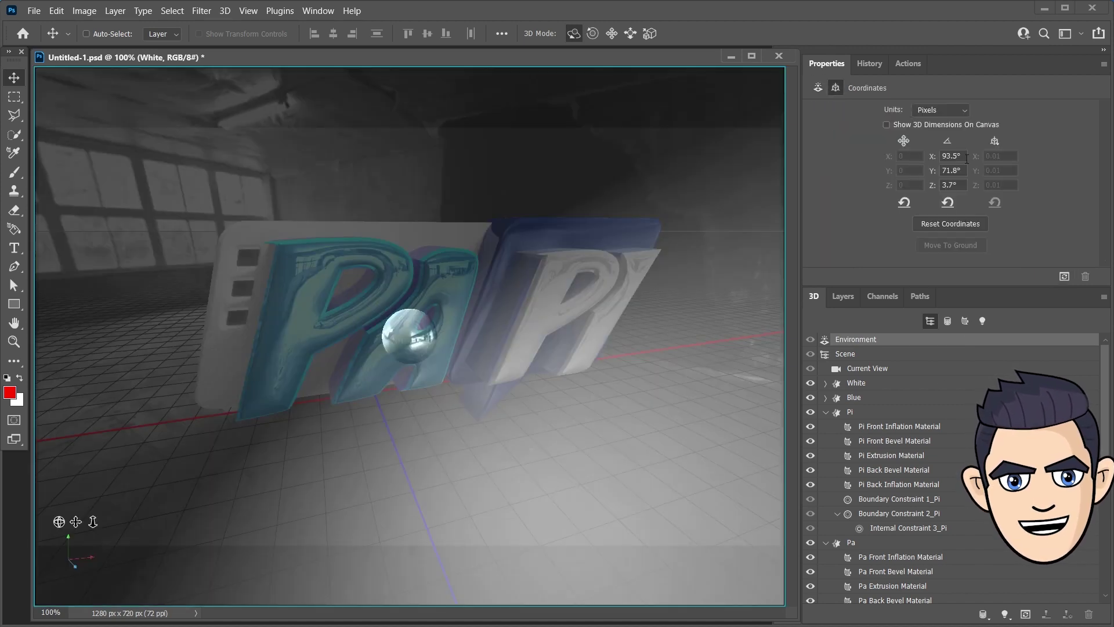
pyautogui.write('-75')
pyautogui.press('Tab')
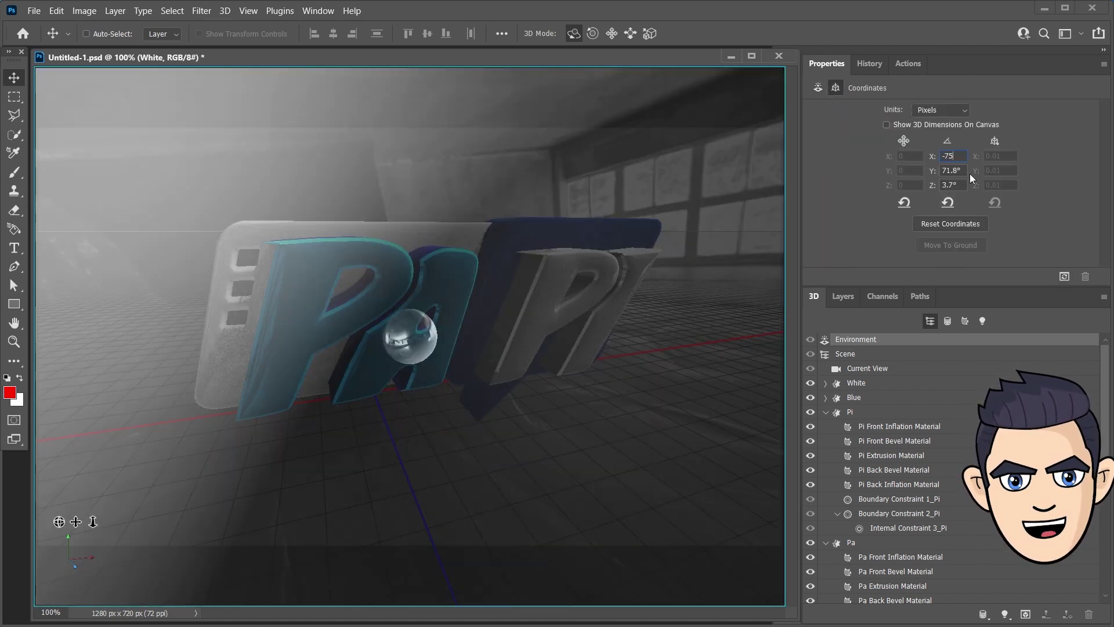
pyautogui.write('-11.6')
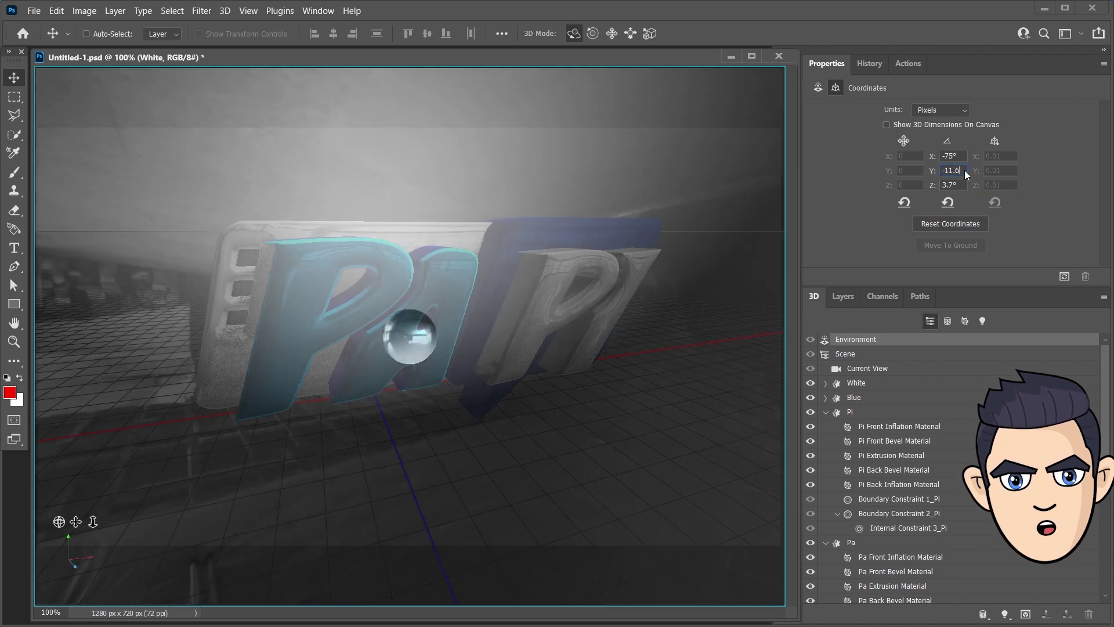
pyautogui.press('Tab')
pyautogui.write('3')
pyautogui.press('Return')
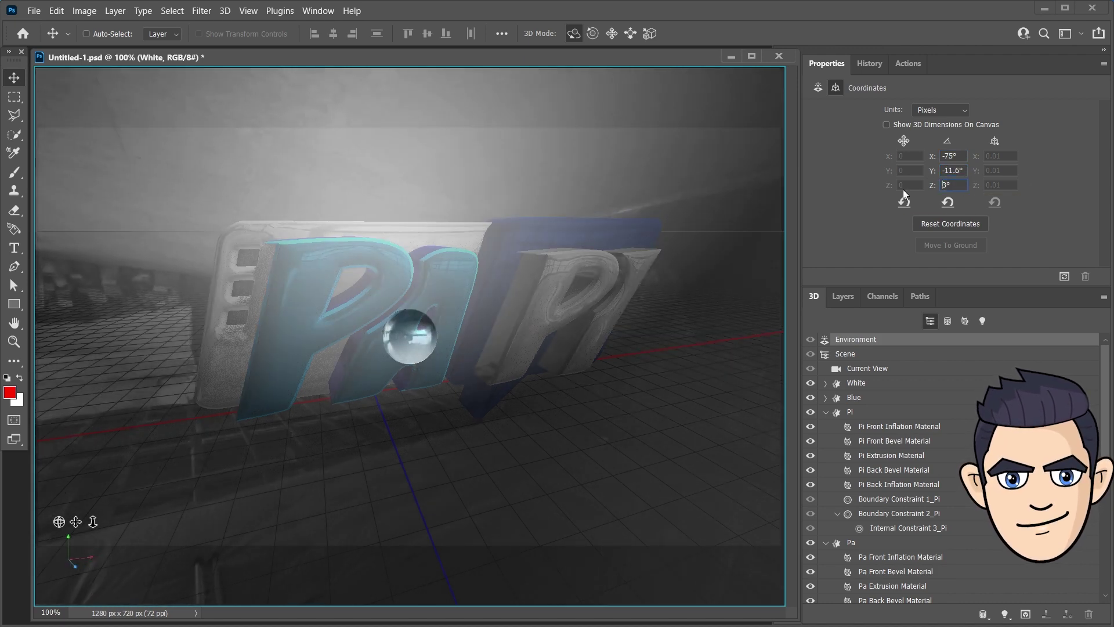
pyautogui.click(1065, 276)
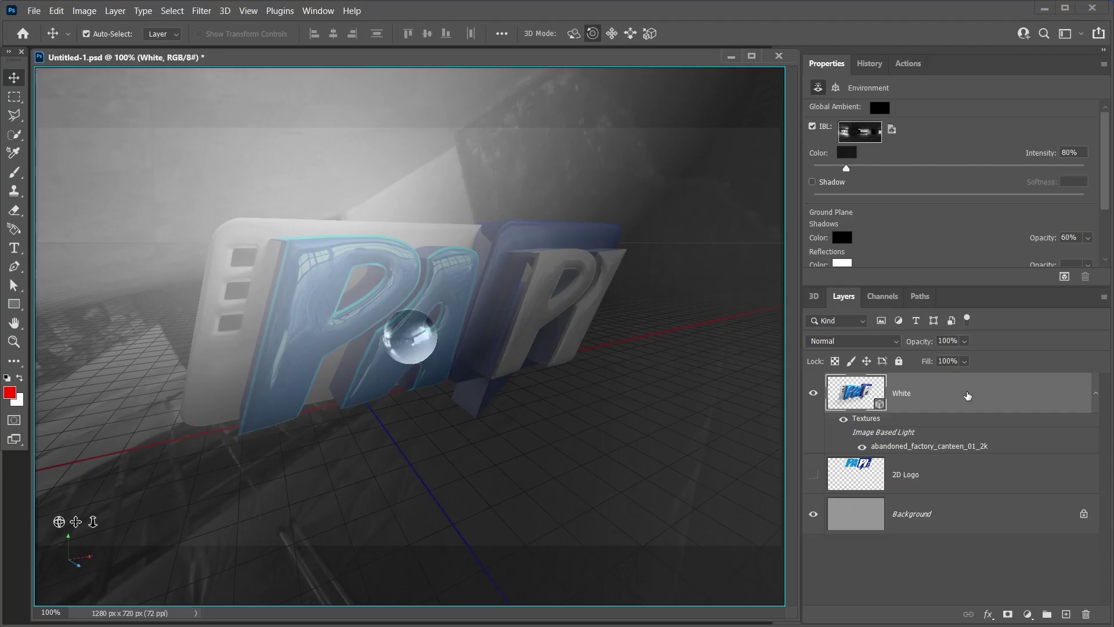
# Step: Duplicate the White 3D layer and rasterize the copy into a White copy pixel layer
pyautogui.hotkey('ctrl', 'j')
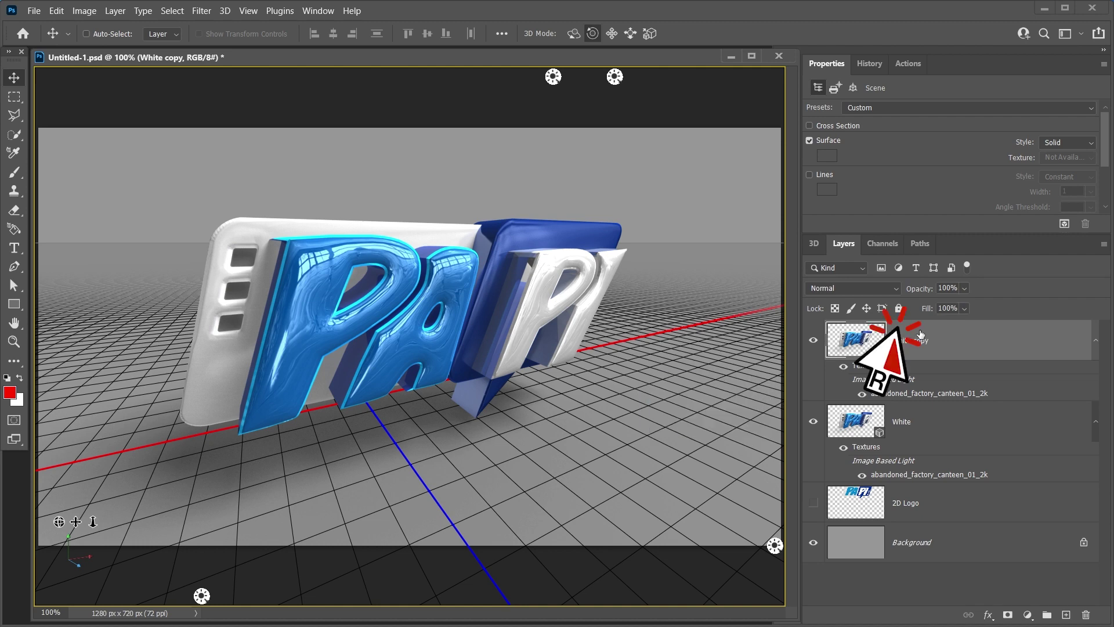
pyautogui.rightClick(916, 333)
pyautogui.click(916, 474)
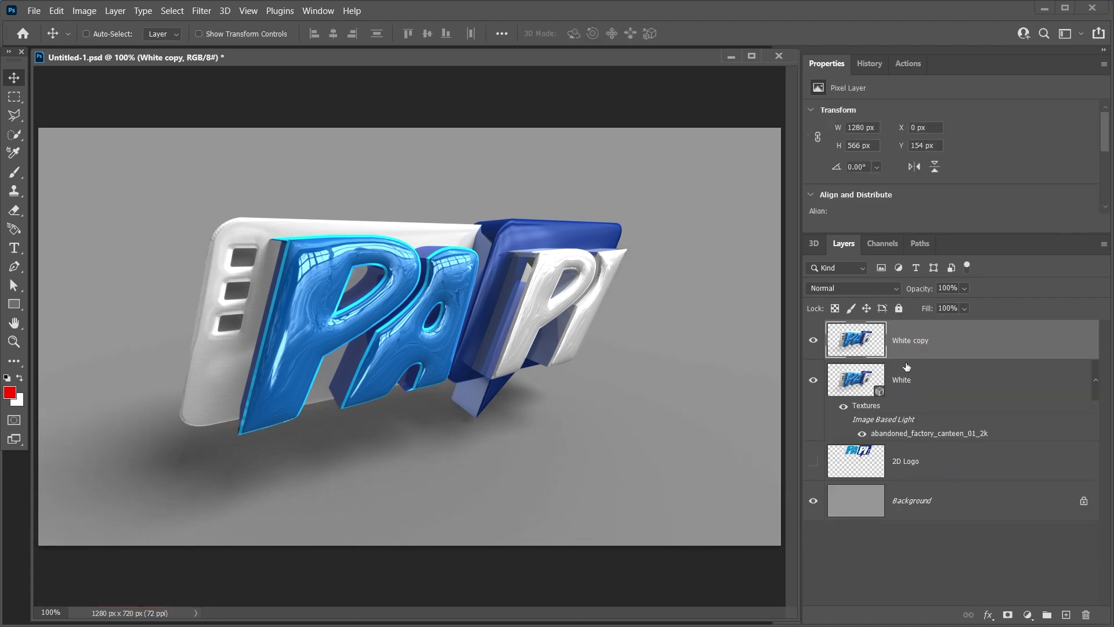